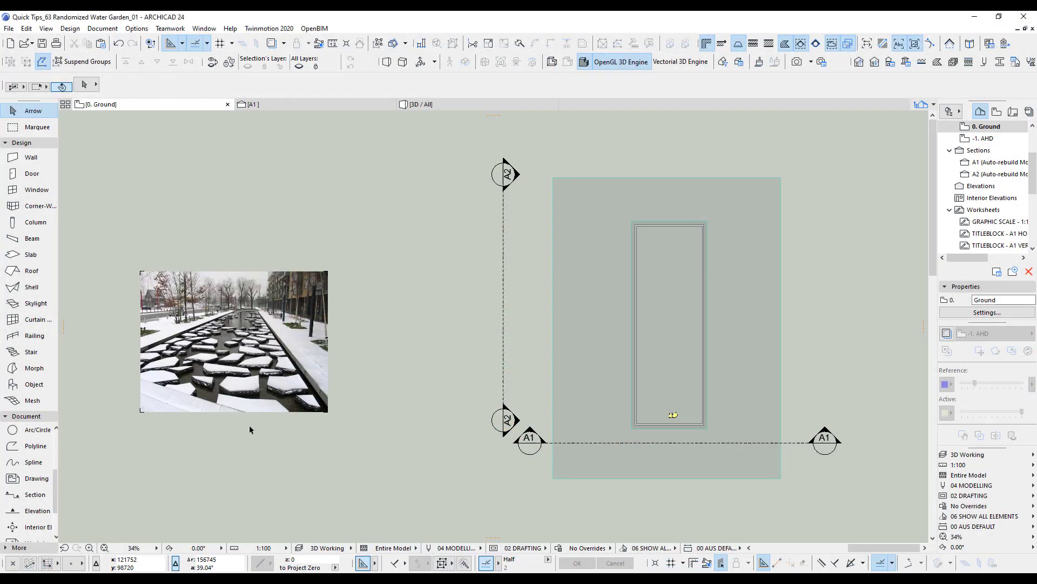
- Examine the reference photo of the stepping-slab water garden and the empty pool on the ground floor plan
scroll(249, 426, "up", 4)
middle_click_drag(249, 426, 448, 461)
middle_click_drag(474, 382, 452, 325)
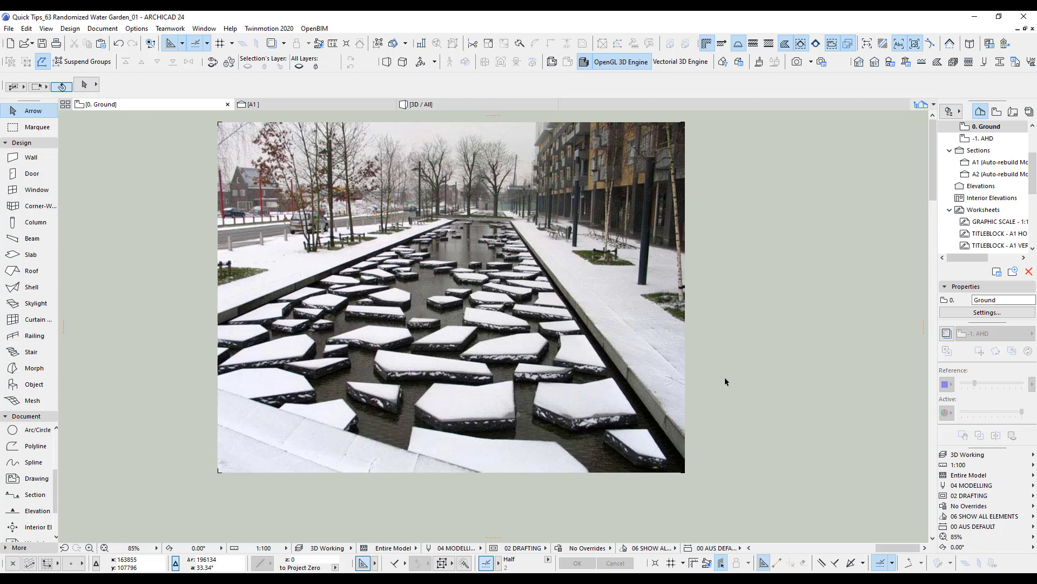
scroll(611, 354, "down", 5)
middle_click_drag(724, 382, 252, 371)
scroll(544, 386, "up", 3)
middle_click_drag(544, 387, 470, 389)
scroll(470, 389, "down", 2)
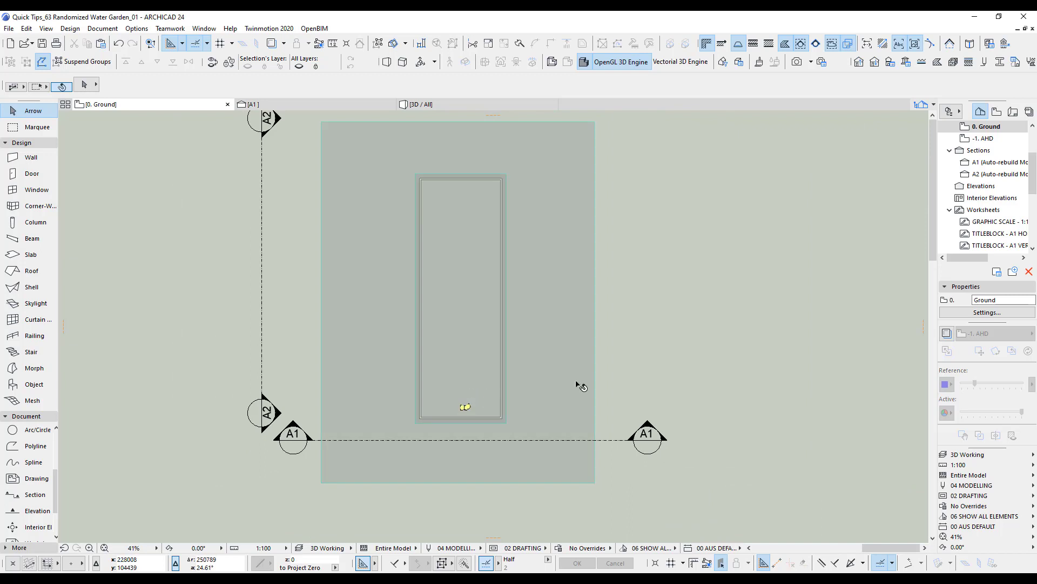
- Inspect the existing roof block in the 3D view and check its pitch setting on the floor plan
key("F3")
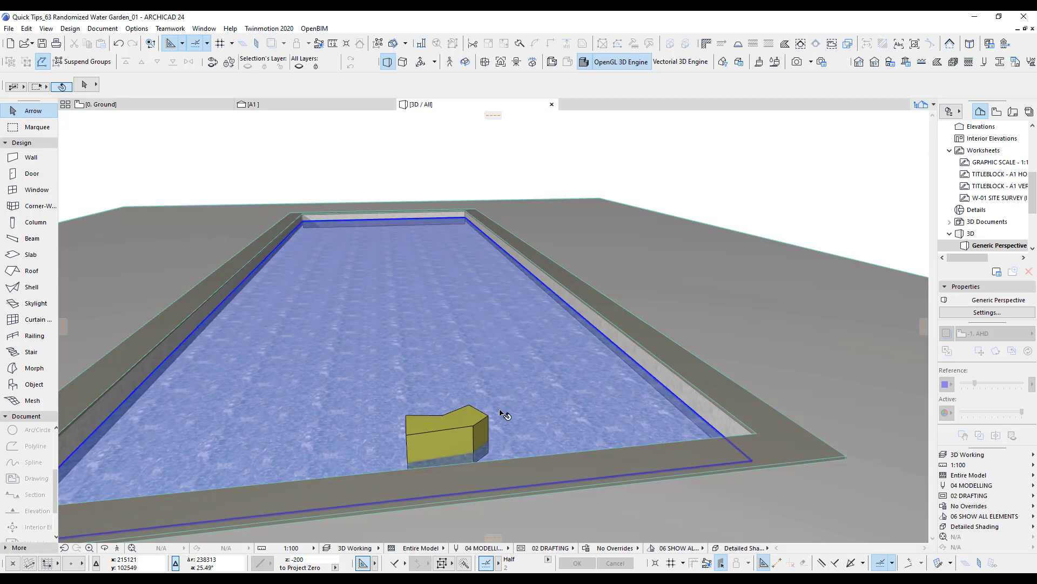
left_click(473, 430)
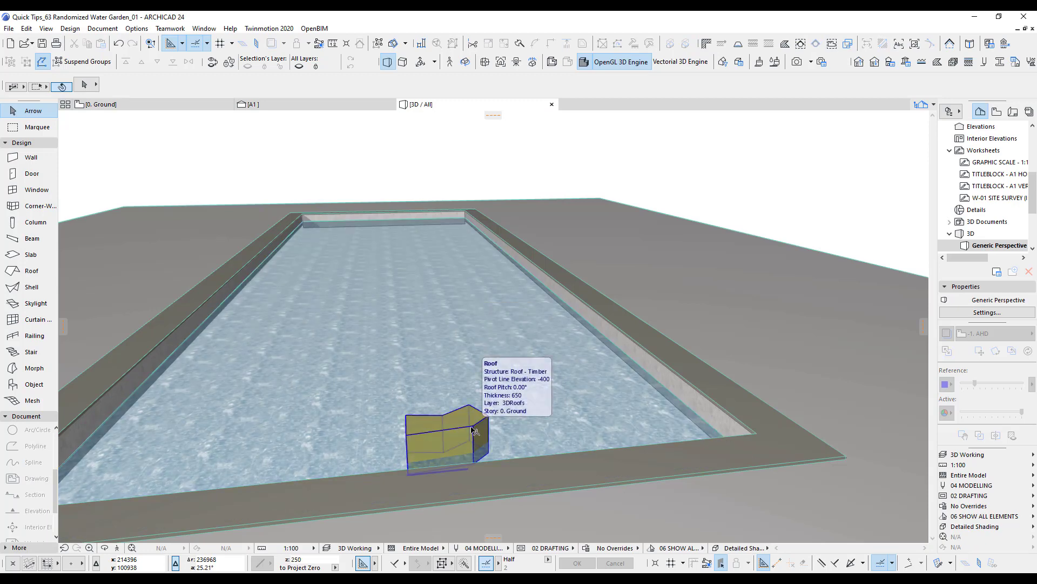
key("F2")
scroll(477, 421, "up", 3)
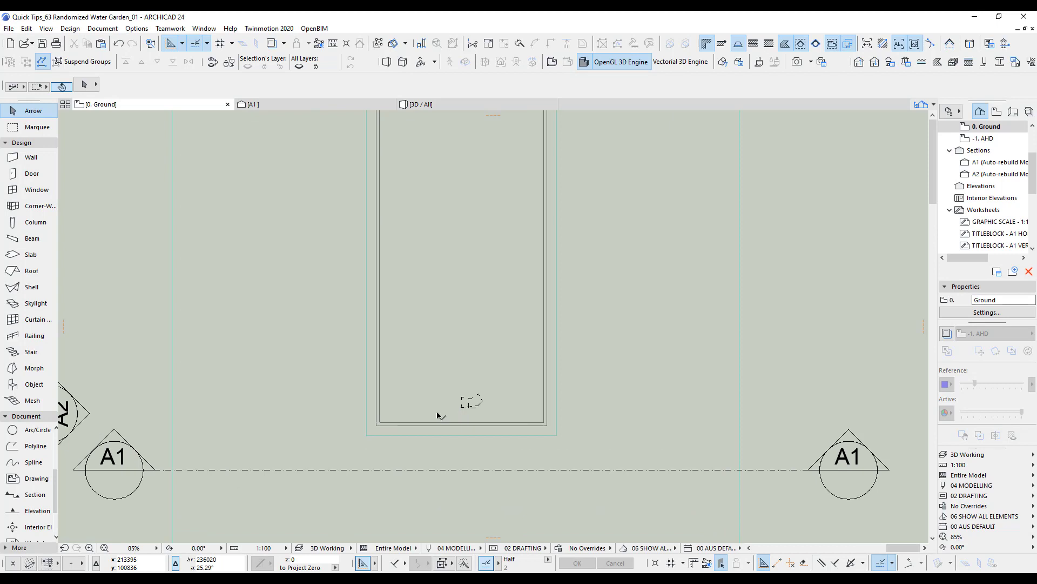
scroll(518, 416, "up", 2)
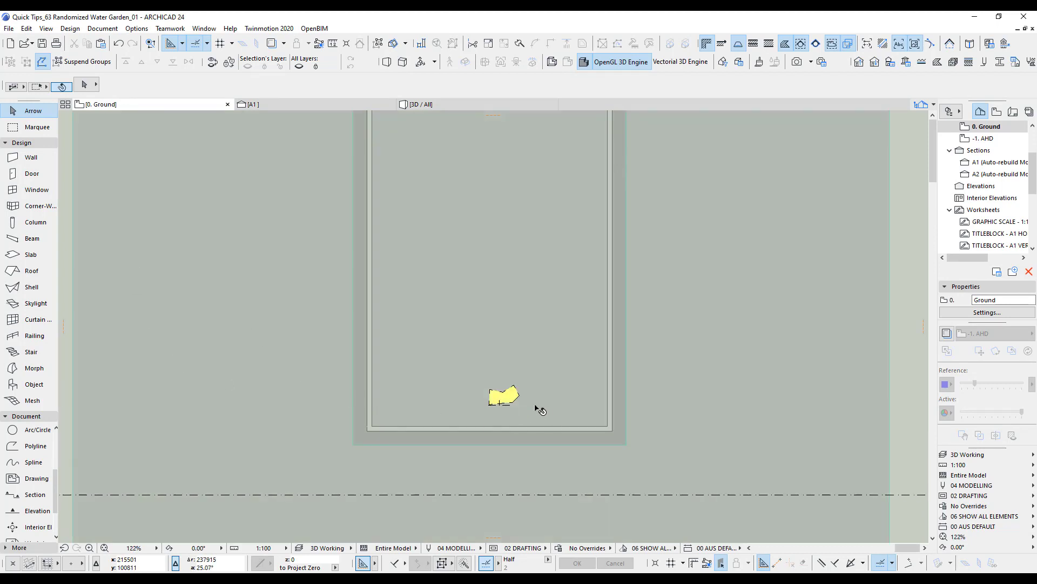
left_click(515, 403)
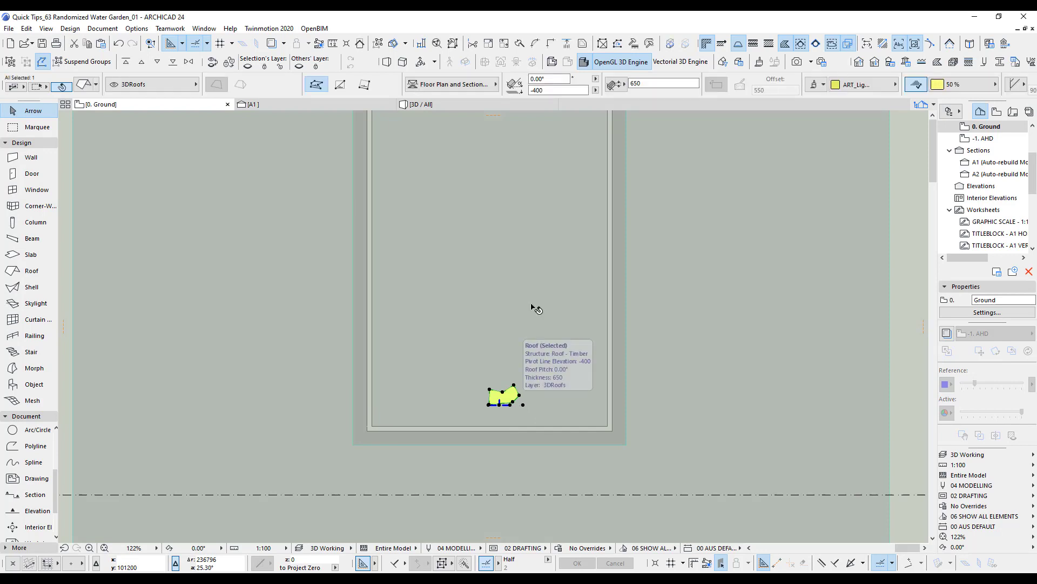
left_click(556, 78)
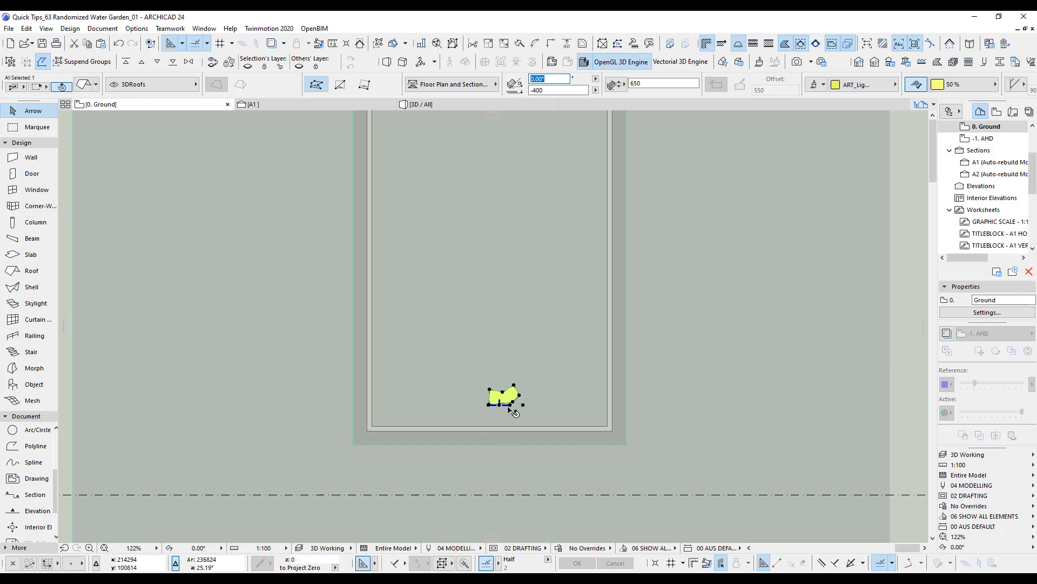
- Pick up the existing roof block's settings as the defaults for new single-plane roofs
scroll(510, 407, "up", 5)
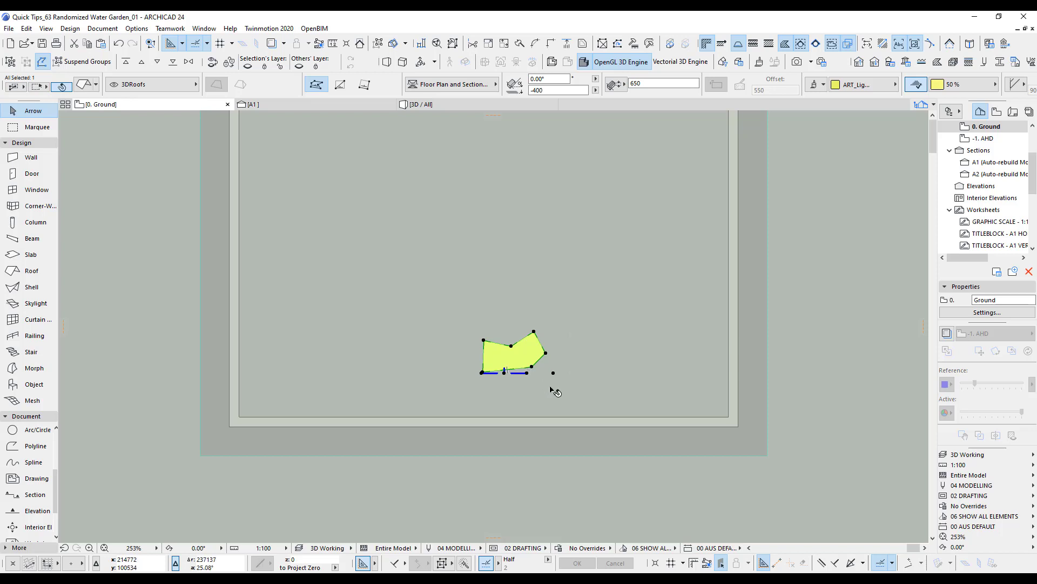
left_click(545, 354, "alt")
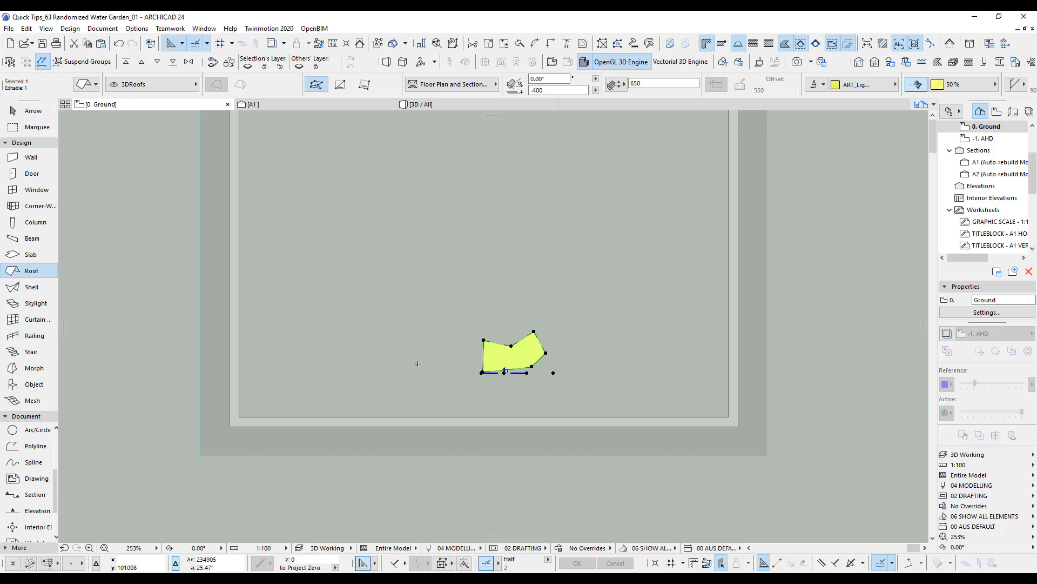
scroll(416, 364, "down", 2)
middle_click_drag(418, 364, 475, 369)
key("Escape")
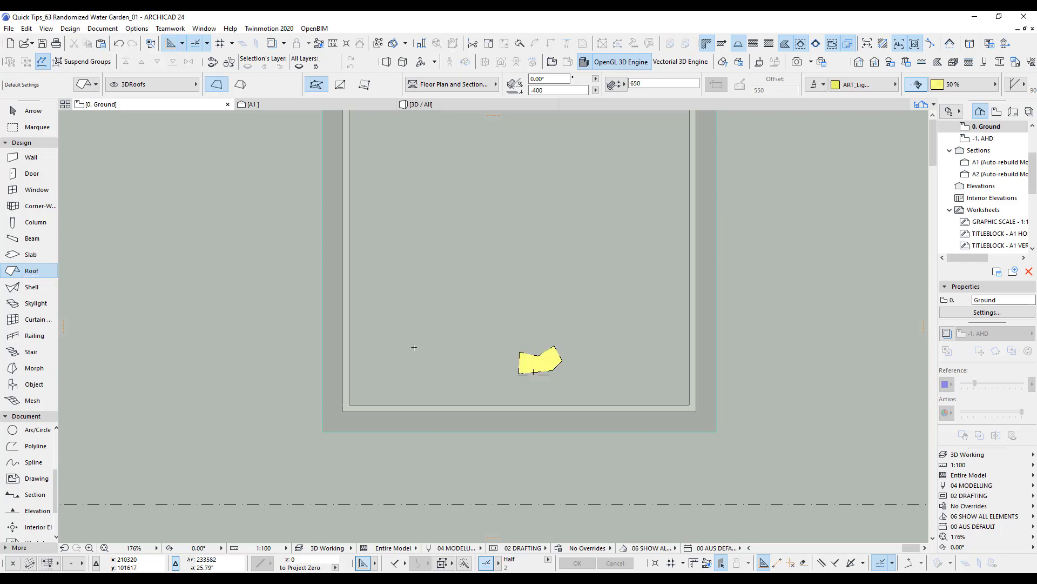
- Draw an irregular seven-cornered single-plane roof inside the pool, to the left of the existing block, with a short horizontal pivot line
scroll(479, 390, "up", 3)
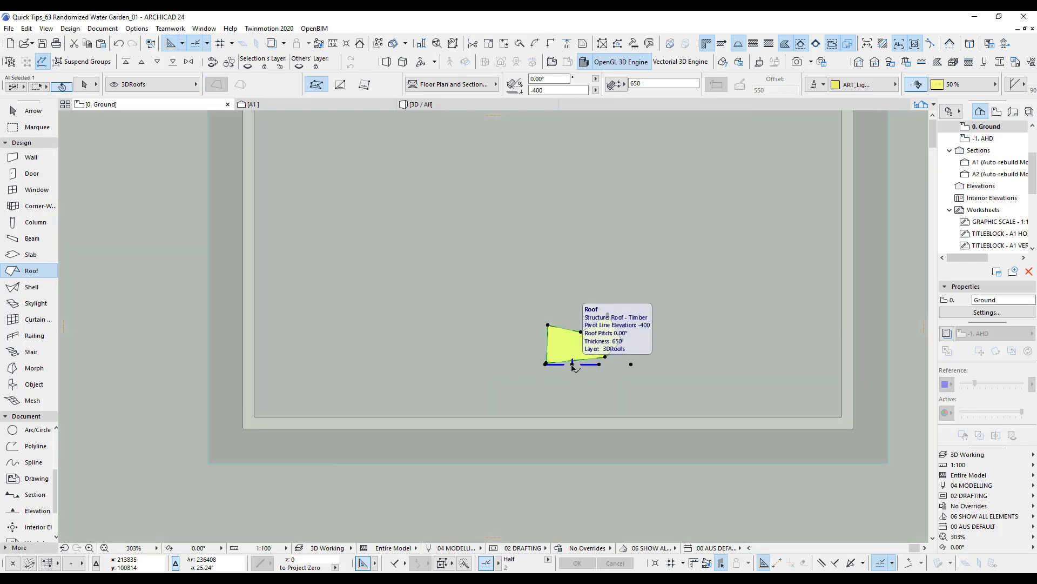
left_click(356, 360)
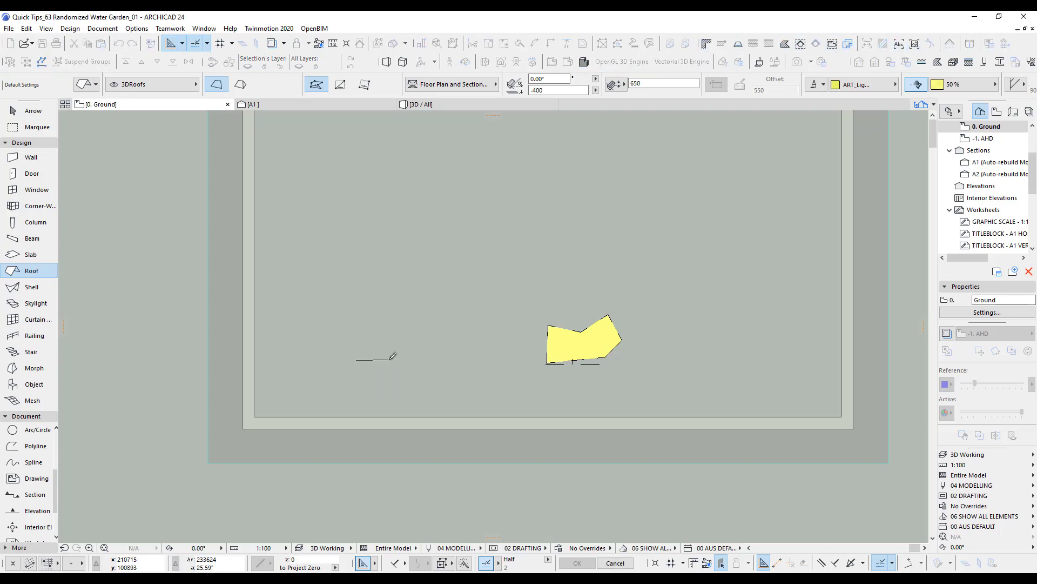
left_click(384, 358)
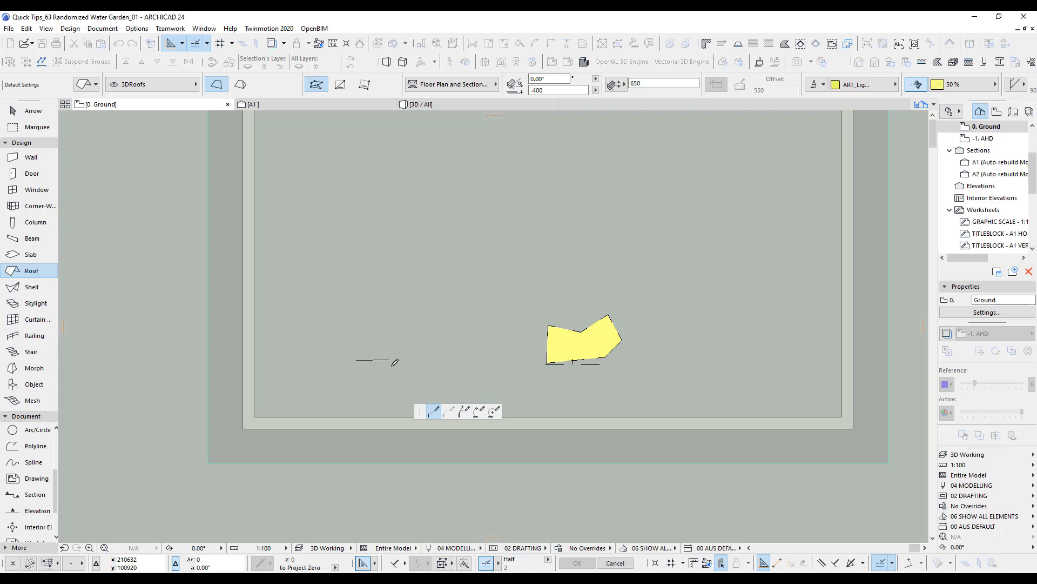
left_click(416, 365)
left_click(427, 340)
left_click(392, 334)
left_click(392, 333)
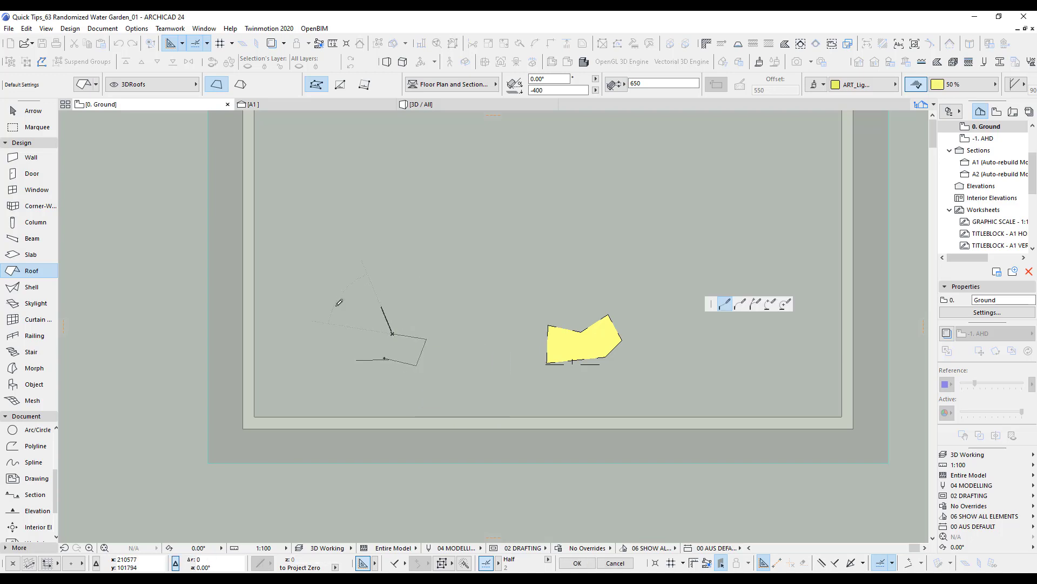
left_click(381, 307)
left_click(320, 305)
left_click(313, 345)
left_click(342, 342)
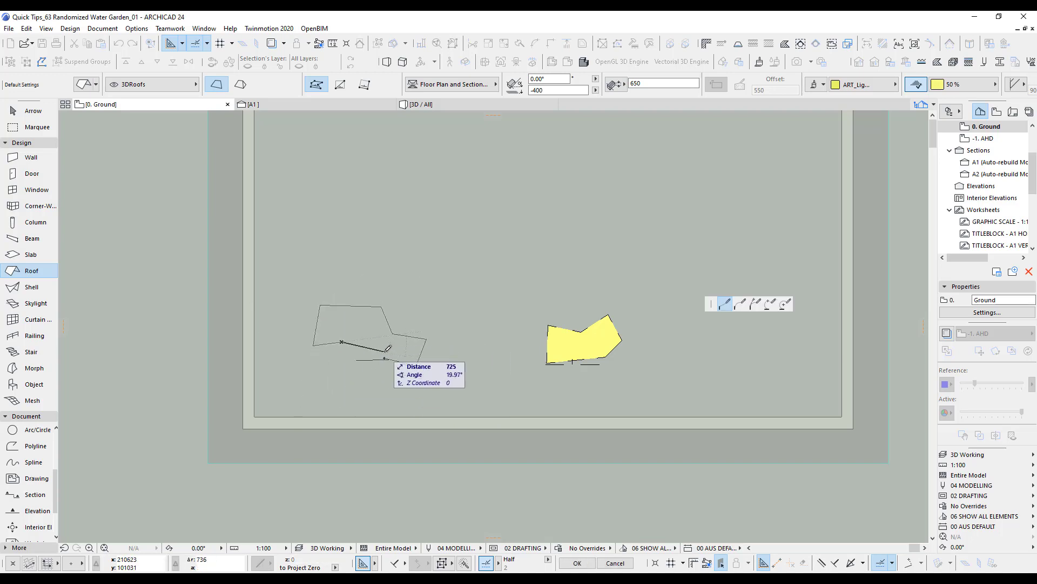
left_click(417, 365)
- Draw an arrow-shaped five-cornered single-plane roof to the right of the existing block, with a short horizontal pivot line
scroll(457, 361, "right", 5)
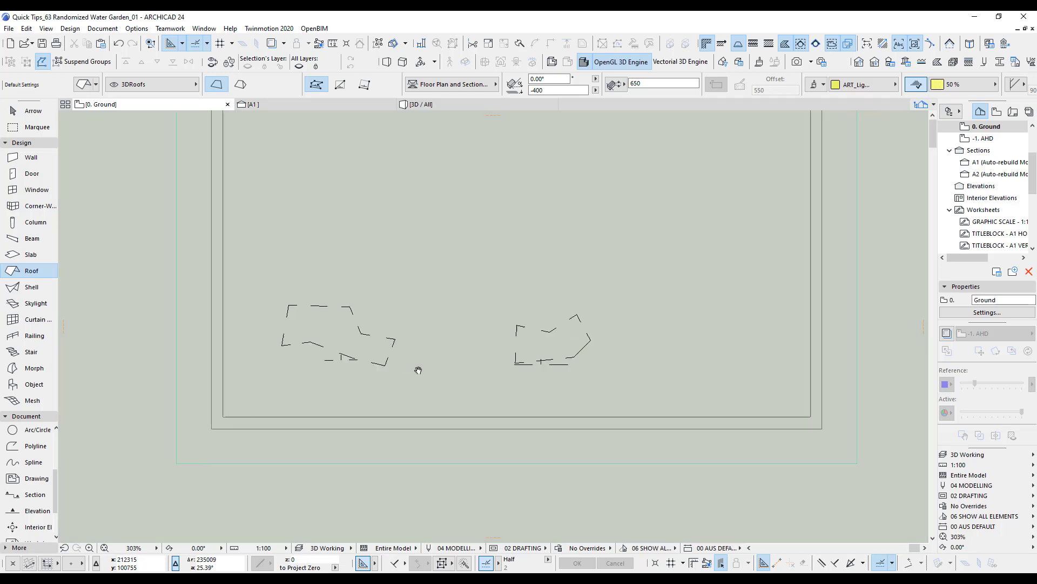
left_click(515, 354)
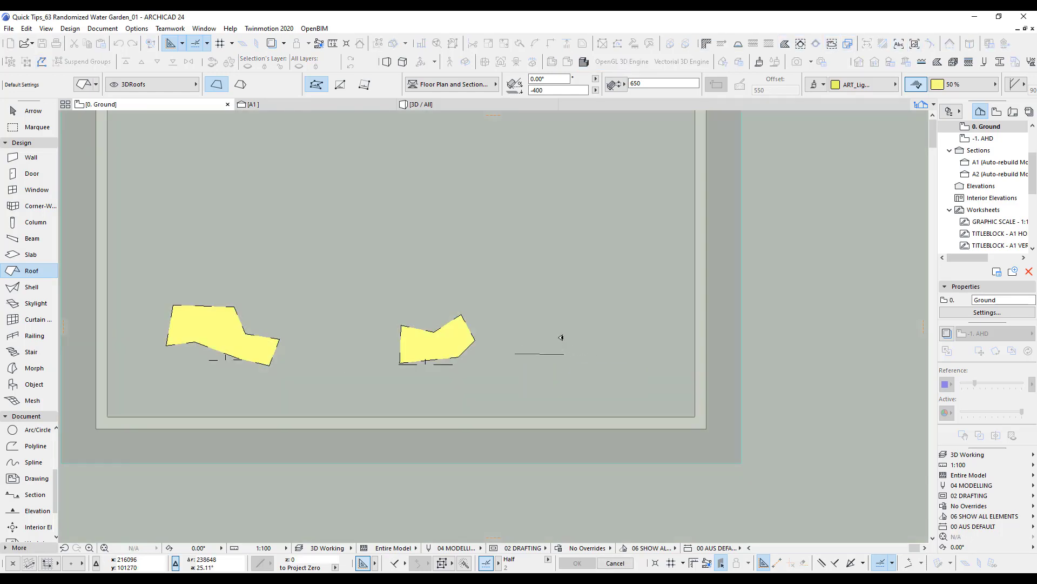
left_click(561, 344)
left_click(517, 362)
left_click(555, 359)
left_click(601, 332)
left_click(534, 308)
left_click(550, 333)
left_click(517, 362)
middle_click_drag(449, 292, 535, 336)
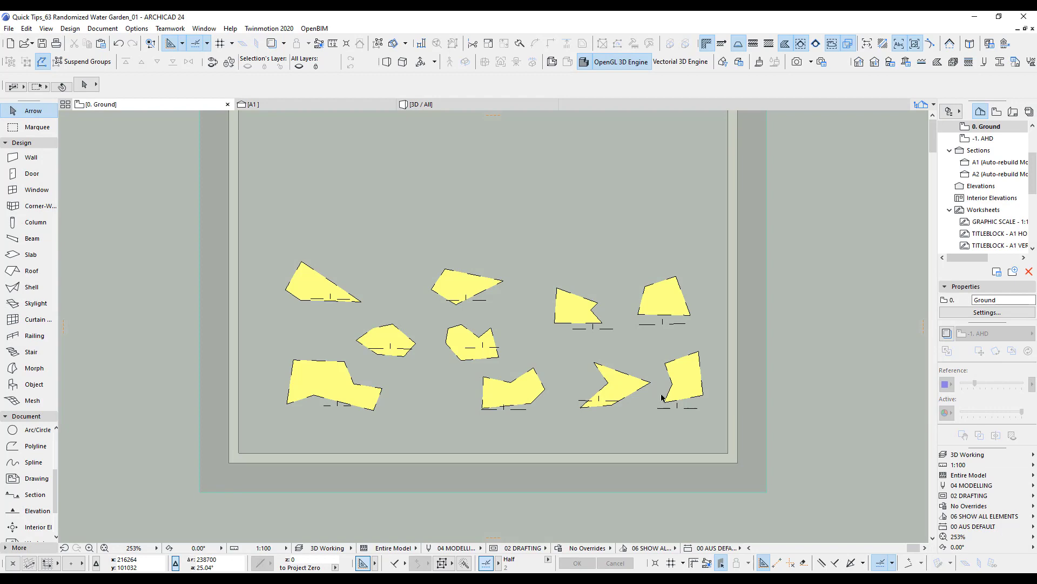
- Set the pitch of all ten roof blocks to 10° and compare their tops in the 3D view
key("F3")
middle_click_drag(523, 398, 587, 392)
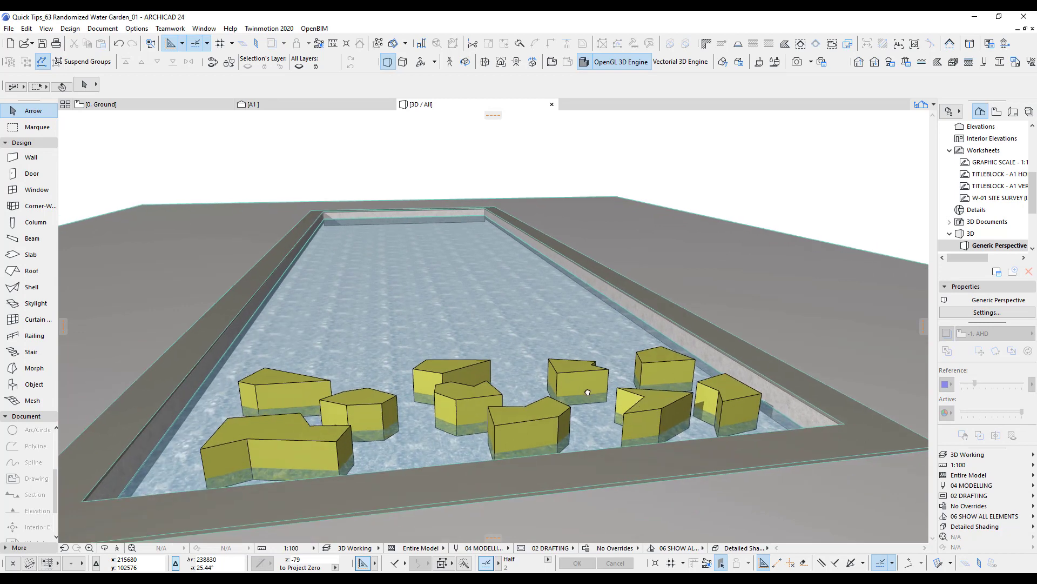
key("F2")
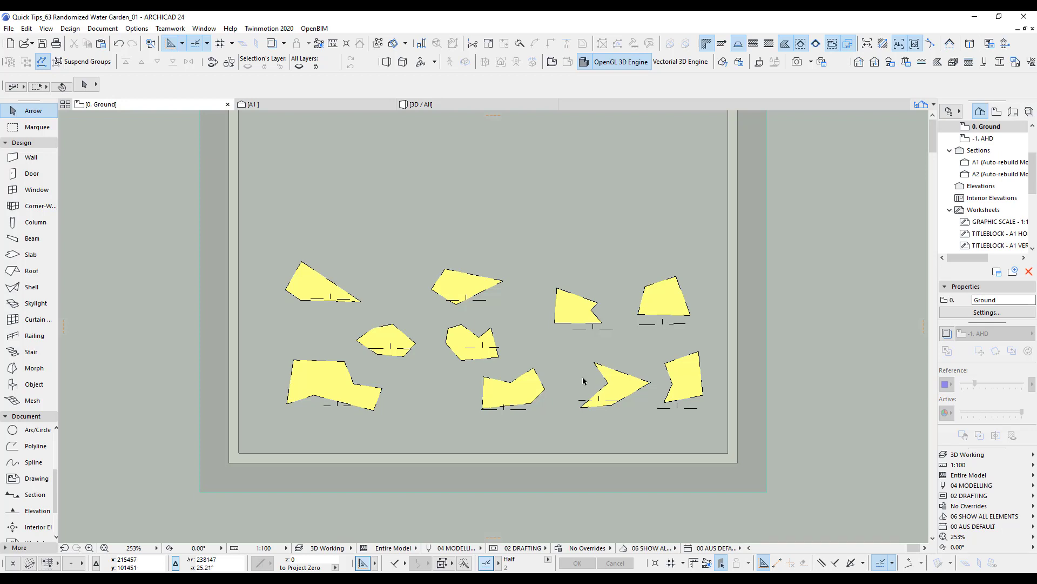
left_click(32, 270)
key("ctrl+a")
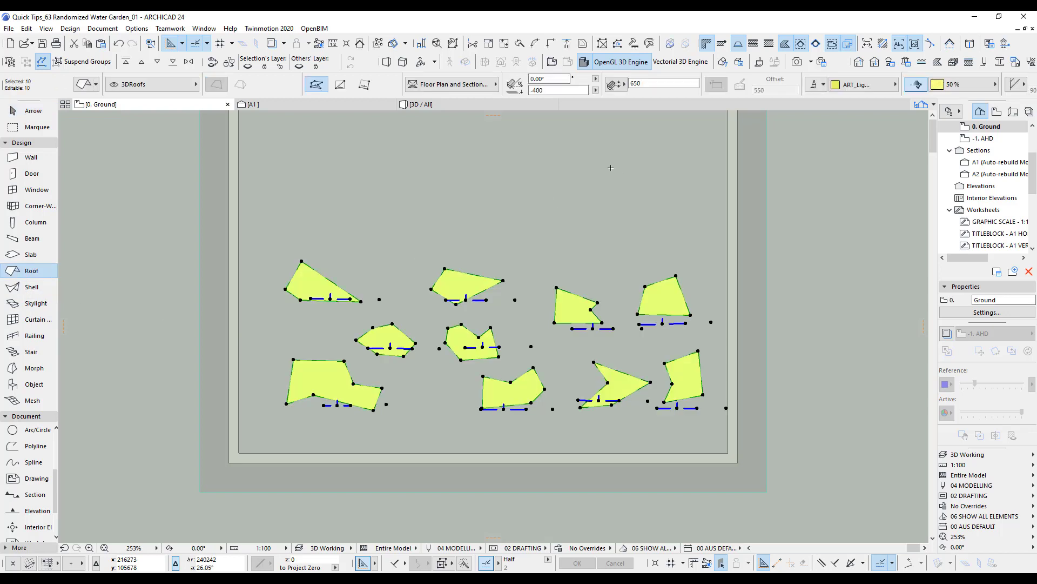
left_click_drag(555, 78, 517, 75)
key("BackSpace")
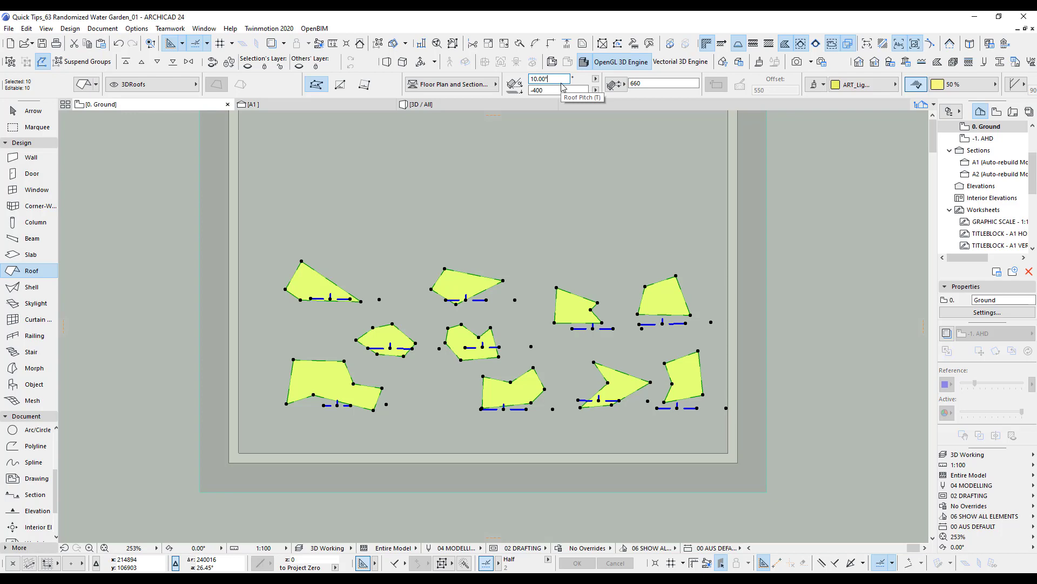
type("10.00")
key("Return")
key("Escape")
key("F3")
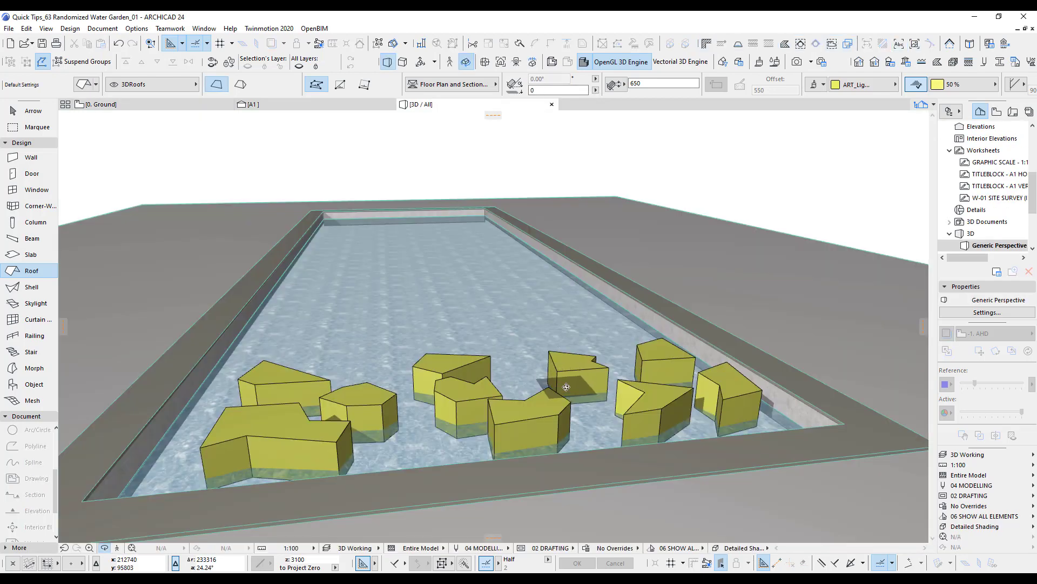
mouse_move(566, 386)
left_mouse_down()
mouse_move(632, 355)
mouse_move(738, 397)
mouse_move(149, 355)
mouse_move(555, 396)
left_mouse_up()
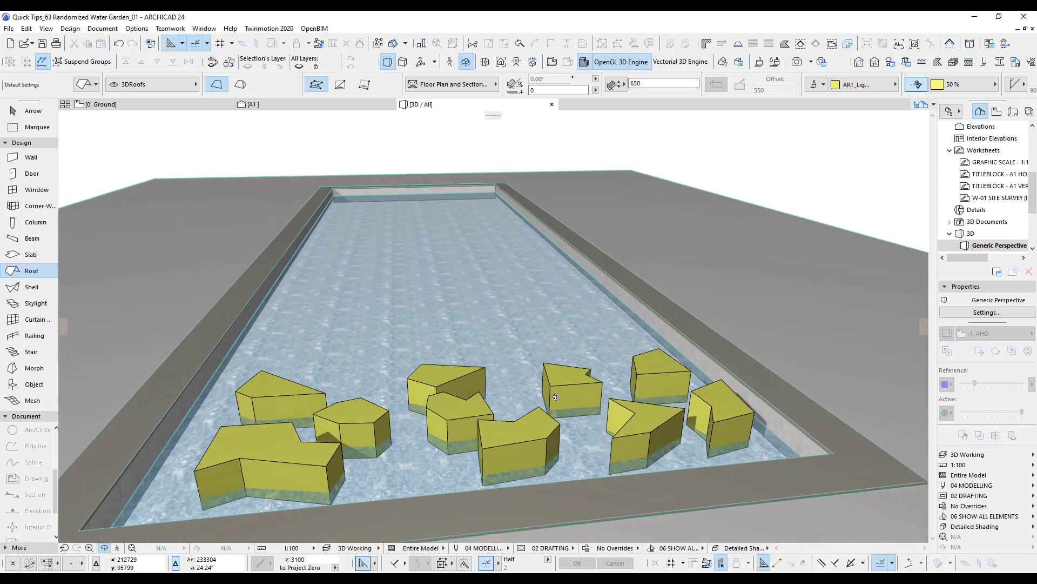
key("F2")
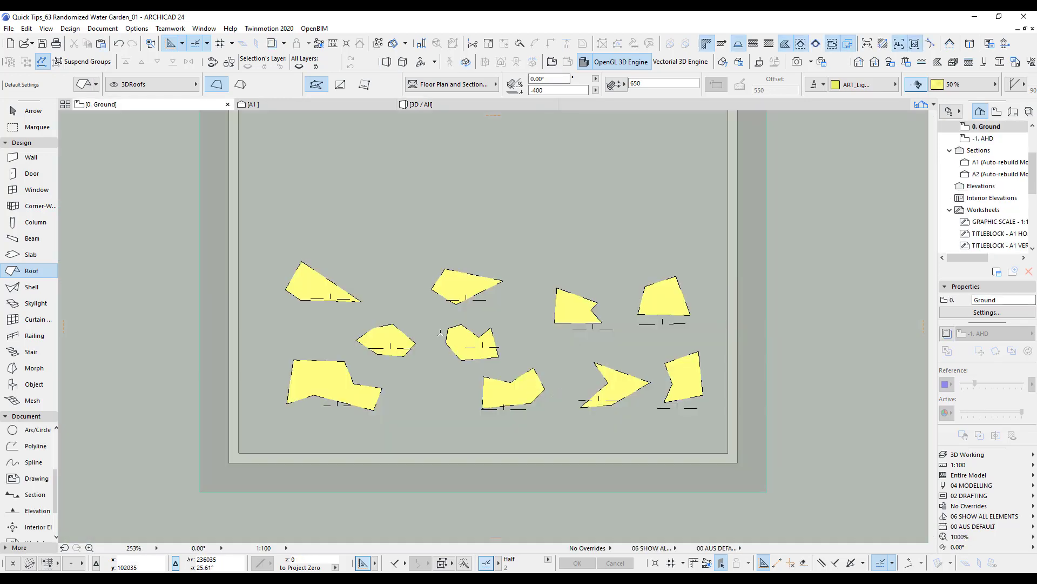
- Realign the pivot line of the four-cornered upper-left roof block with its long sloping upper-right edge
scroll(322, 301, "up", 3)
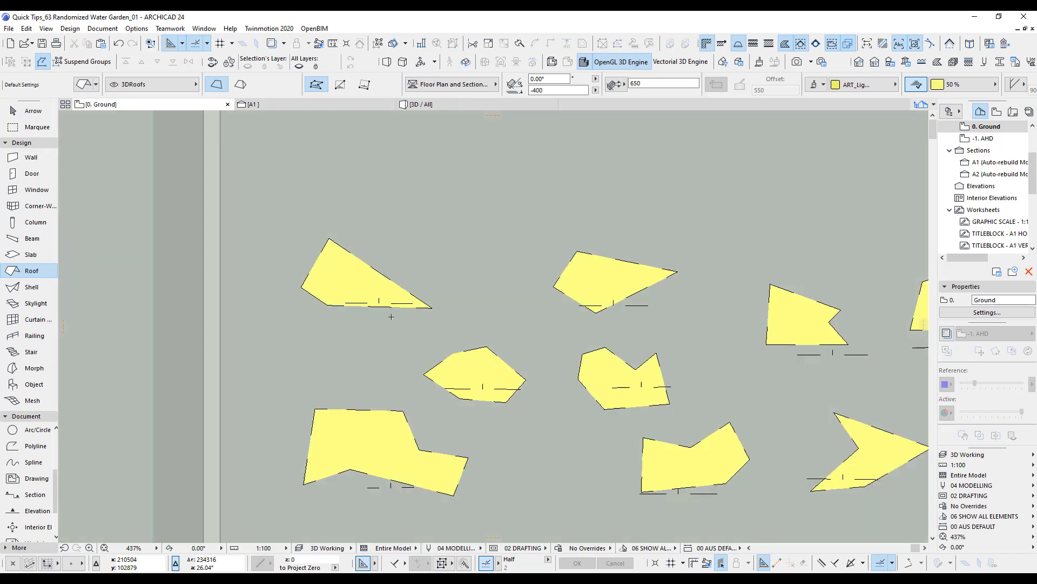
left_click(378, 301, "shift")
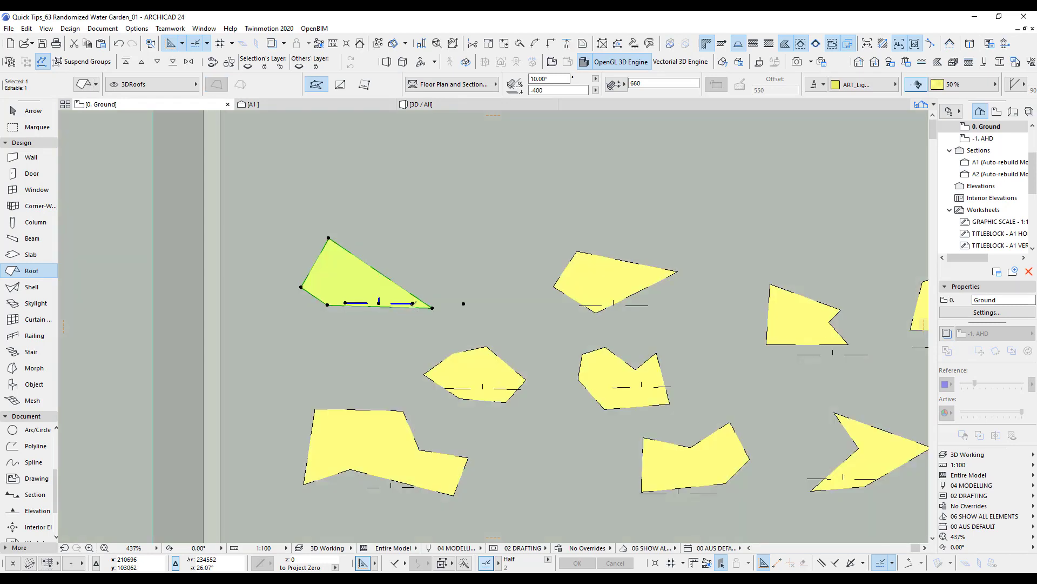
scroll(378, 307, "up", 2)
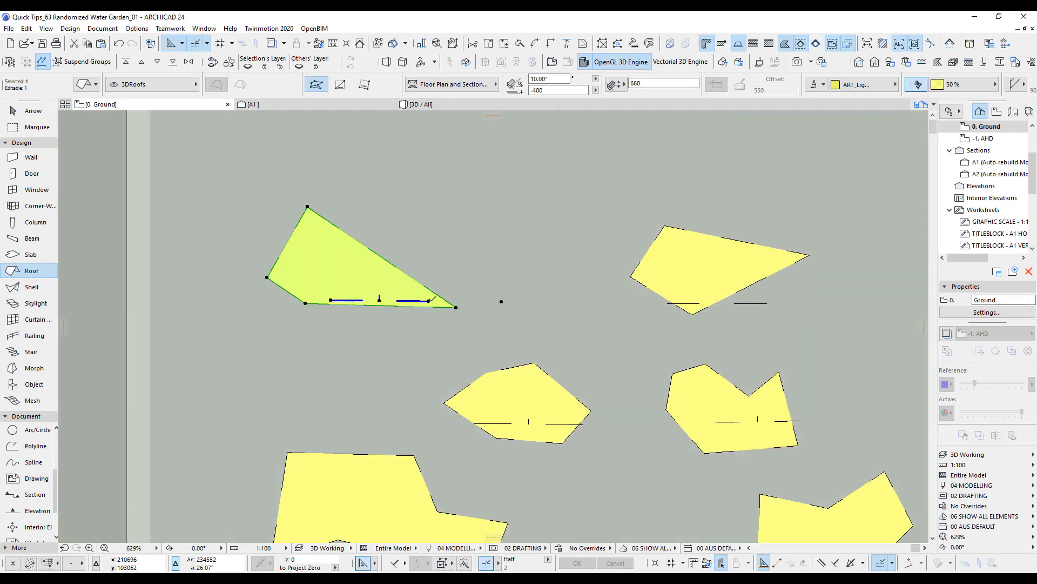
left_click(429, 300)
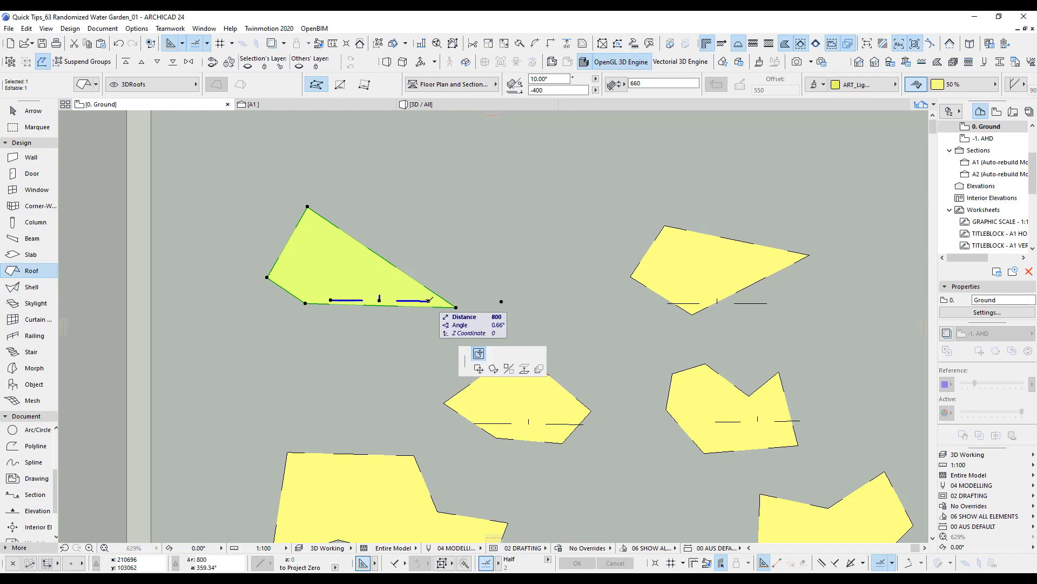
left_click(320, 215)
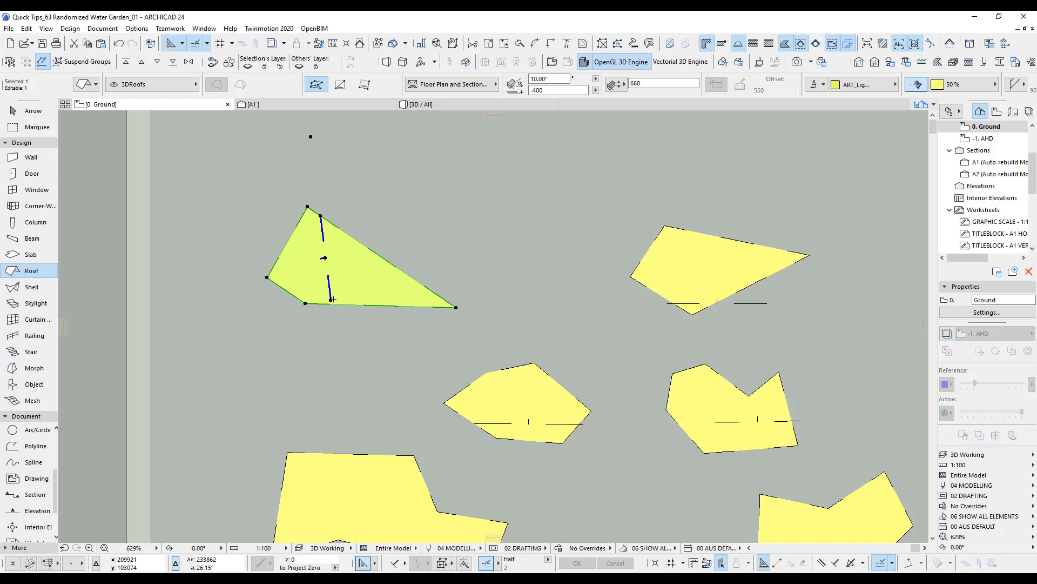
left_click(330, 300)
left_click(406, 274)
middle_click_drag(461, 313, 432, 229)
key("Escape")
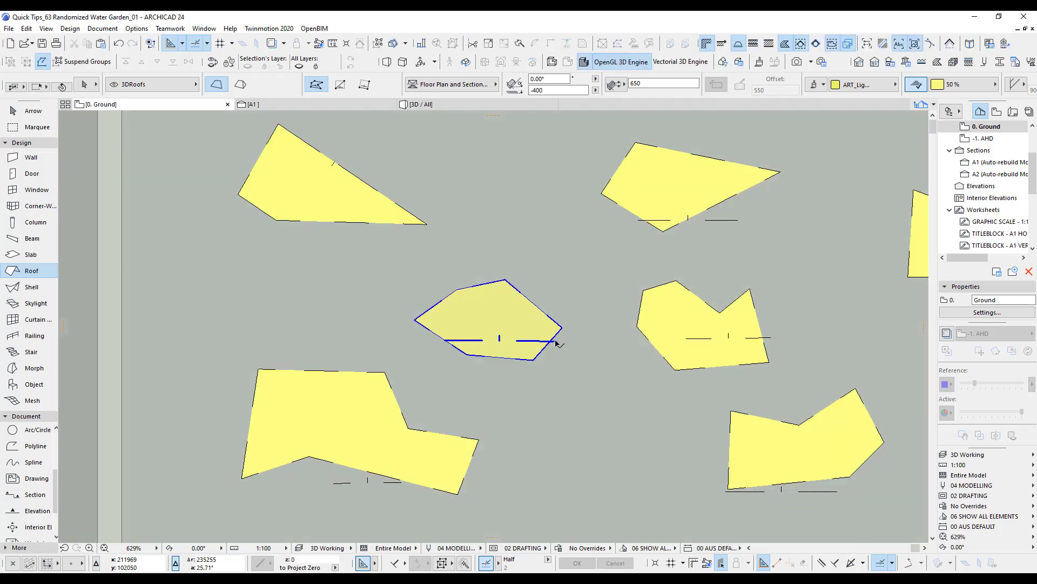
- Realign the pivot line of the six-cornered roof block with its lower-left edge
left_click(555, 341, "shift")
left_click(554, 341)
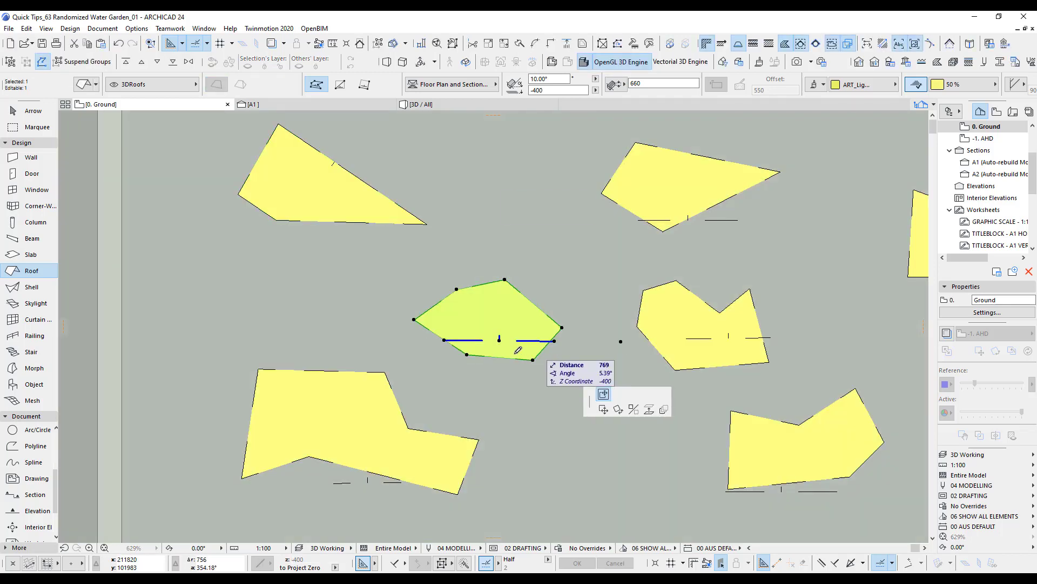
left_click(467, 354)
middle_click_drag(434, 394, 498, 330)
key("Escape")
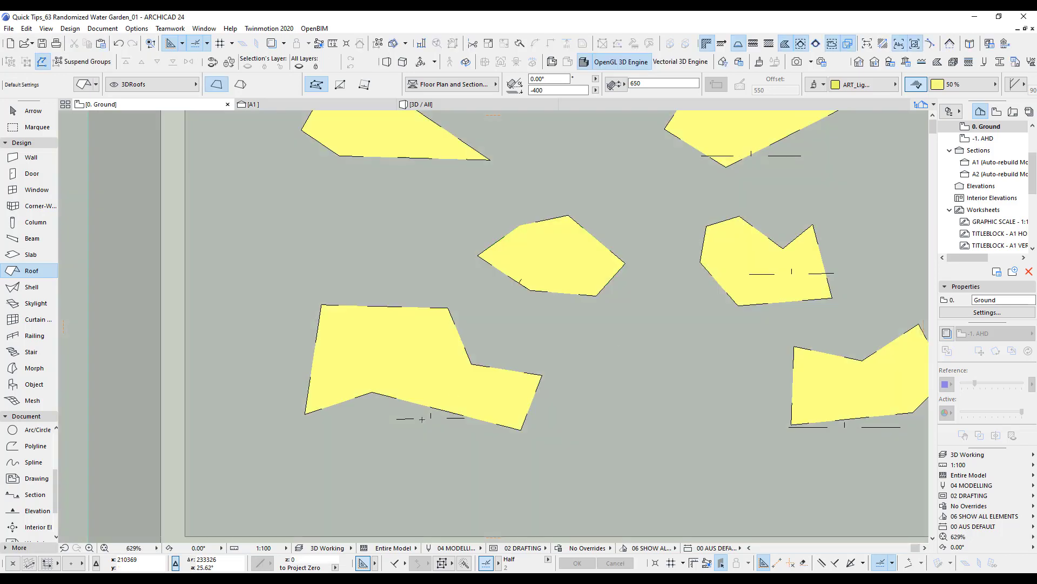
- Realign the pivot line of the large lower-left roof block with its sloping bottom edge
left_click(400, 420, "shift")
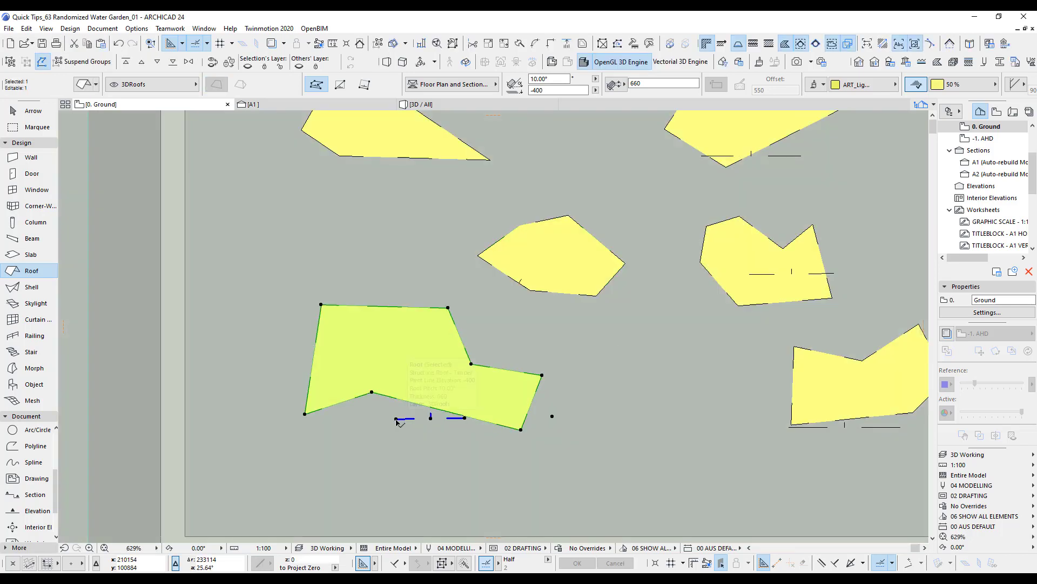
left_click(396, 418)
left_click(456, 416)
left_click(466, 418)
left_click(482, 420)
middle_click_drag(510, 390, 202, 371)
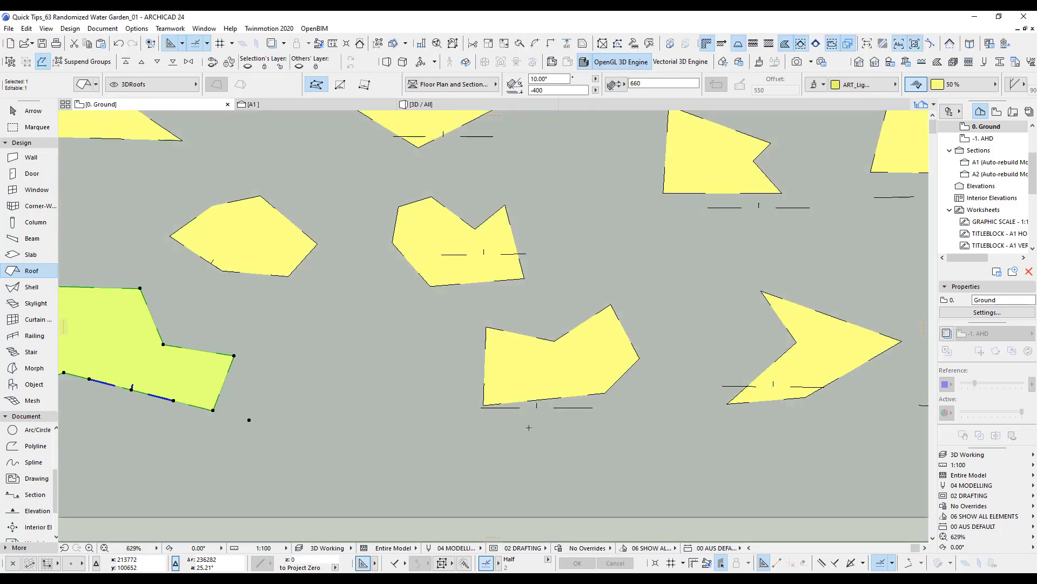
key("Escape")
- Realign the pivot line of the notched lower-middle roof block with the sloping edge between its notch and upper peak
middle_click_drag(567, 413, 474, 427)
left_click(502, 423, "shift")
left_click(502, 421)
left_click(516, 318)
scroll(419, 417, "up", 5)
left_click(440, 414)
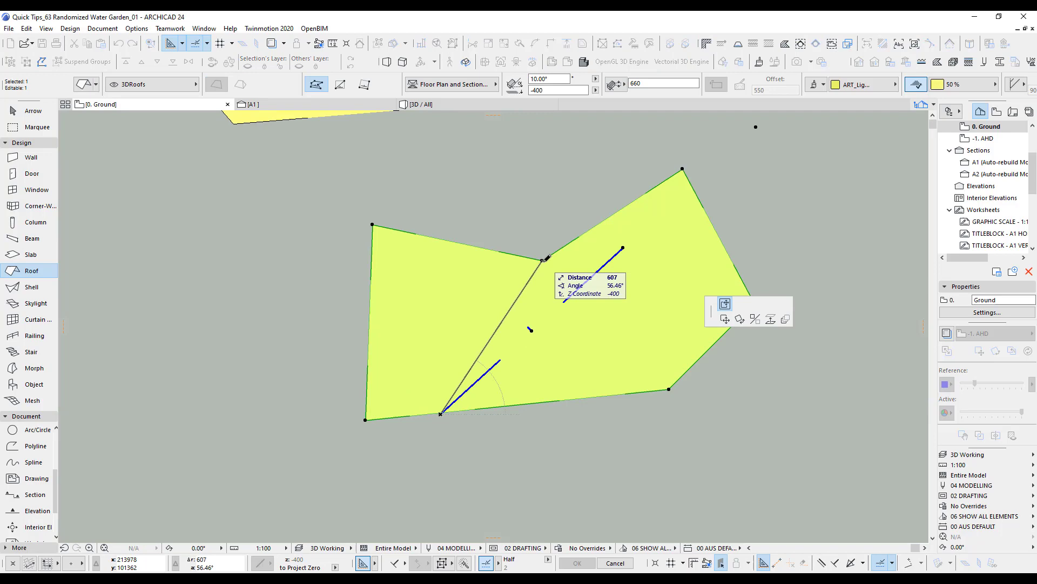
left_click(543, 260)
scroll(444, 344, "down", 4)
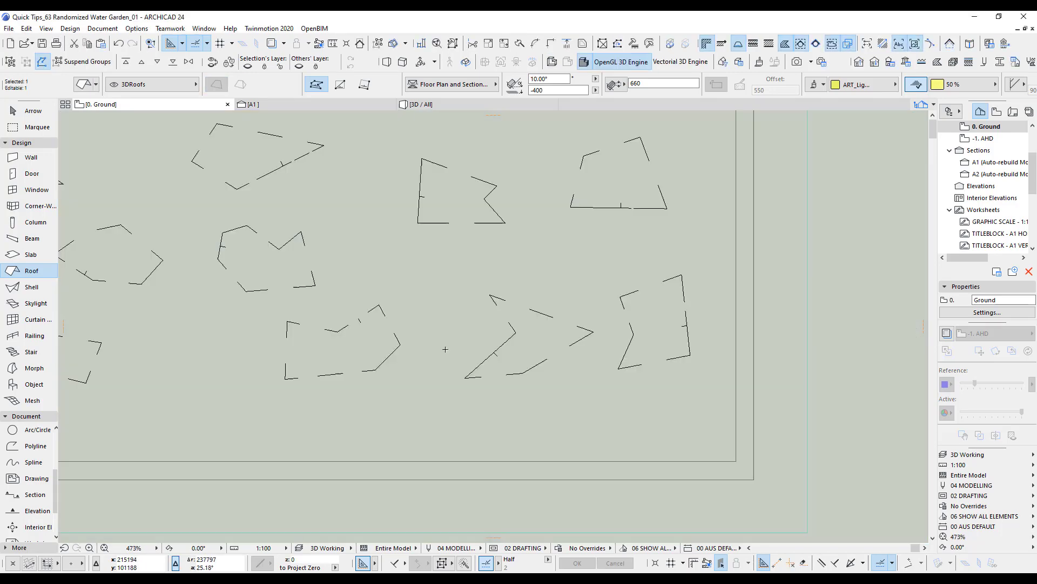
middle_click_drag(445, 344, 556, 374)
key("Escape")
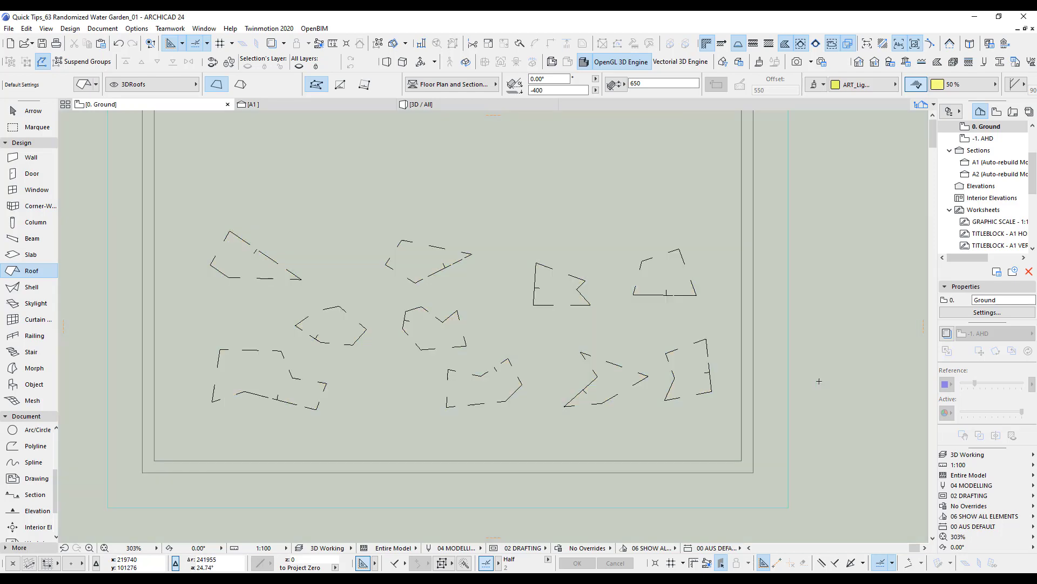
- Examine the tilted tops of all ten roof blocks in the 3D view from several angles
middle_click_drag(819, 381, 821, 384)
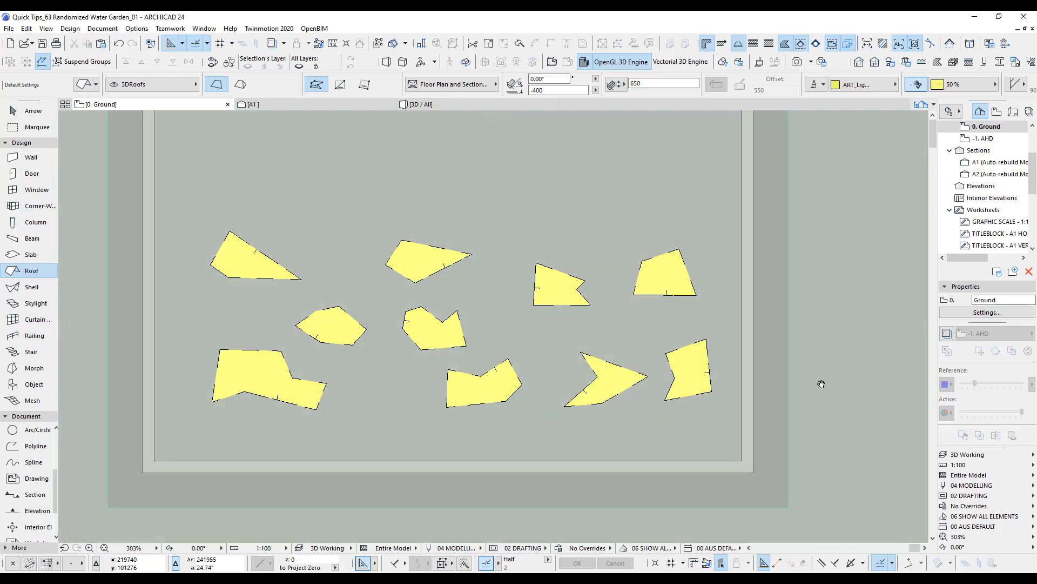
key("F3")
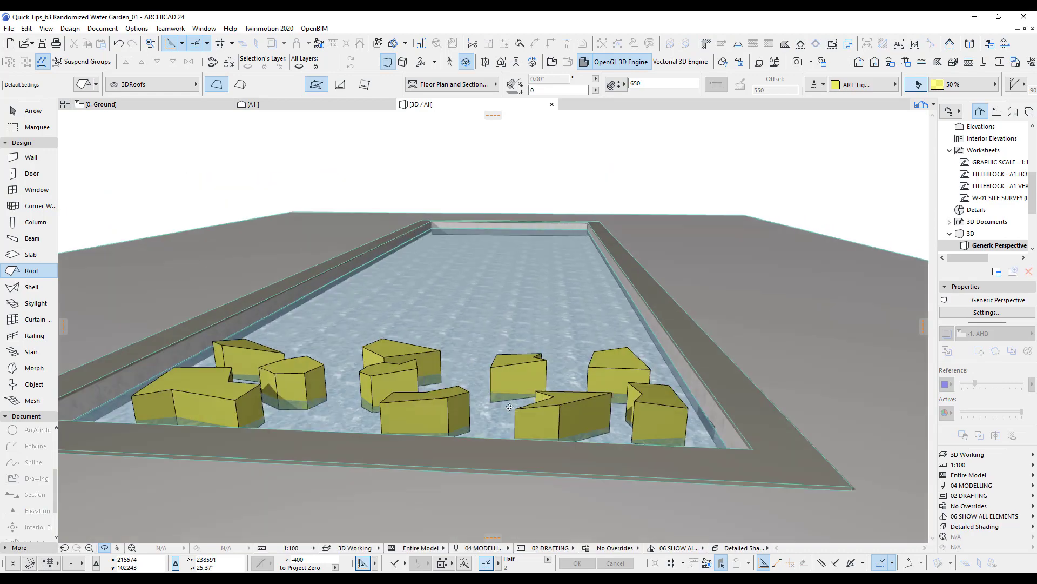
middle_click_drag(509, 406, 823, 400, "shift")
scroll(789, 361, "up", 2)
middle_click_drag(788, 361, 551, 432)
scroll(543, 419, "up", 1)
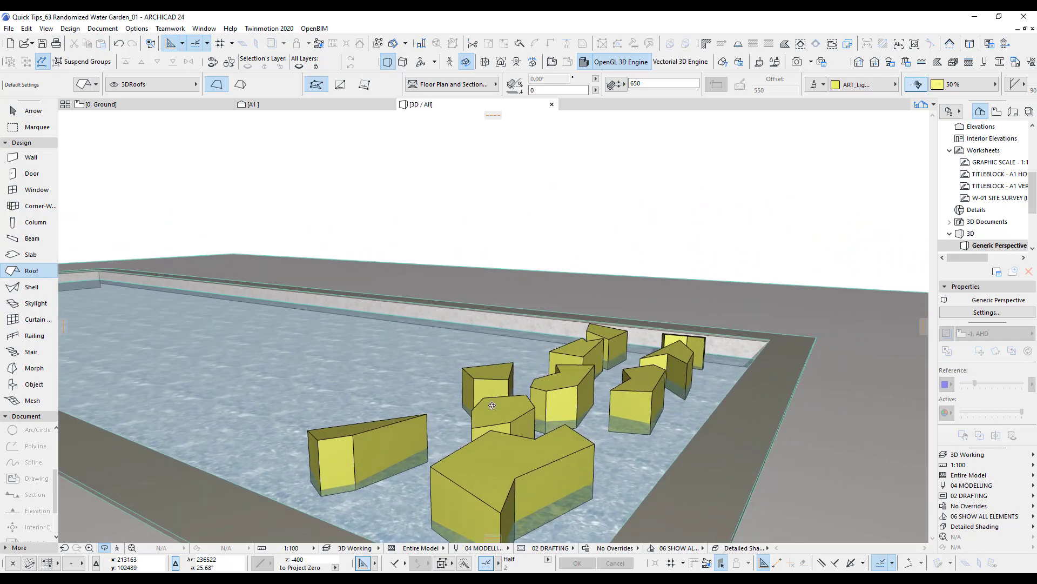
mouse_move(493, 405)
middle_mouse_down("shift")
mouse_move(649, 413)
mouse_move(674, 392)
mouse_move(577, 387)
mouse_move(568, 407)
mouse_move(498, 420)
middle_mouse_up("shift")
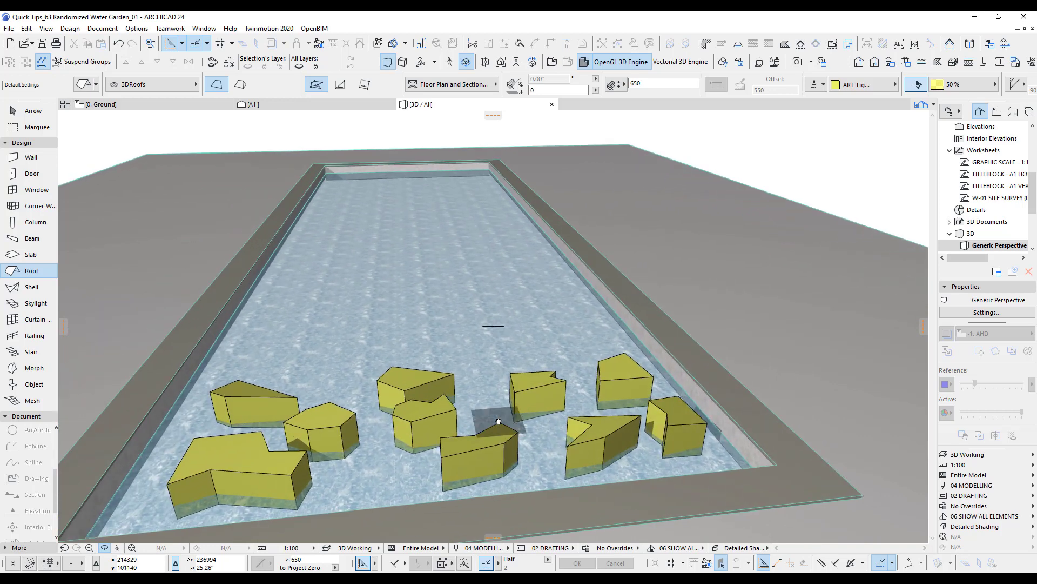
- Examine the snow-capped stone blocks in the reference photo on the Ground floor plan
key("F2")
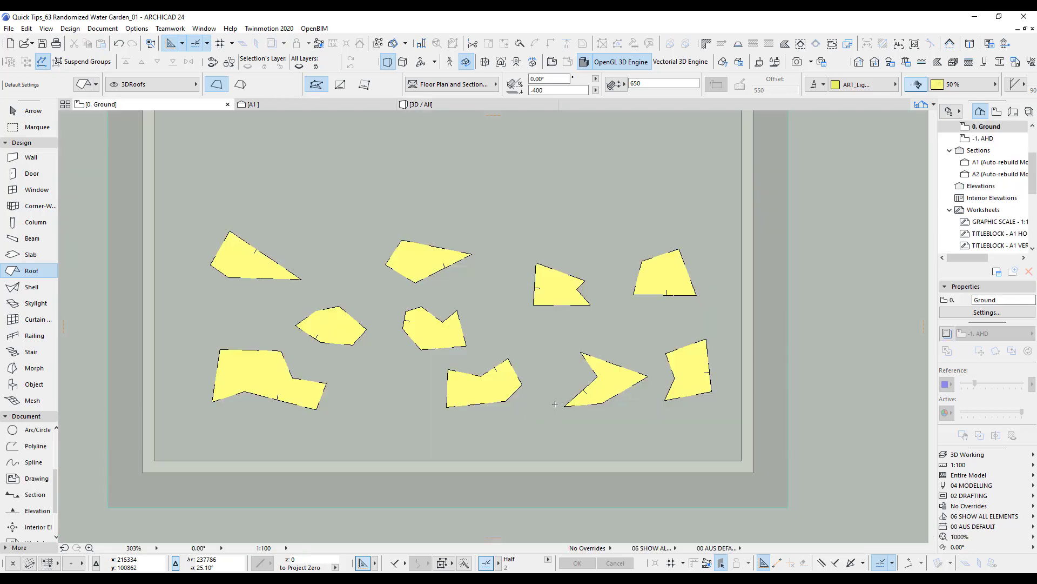
scroll(487, 375, "down", 5)
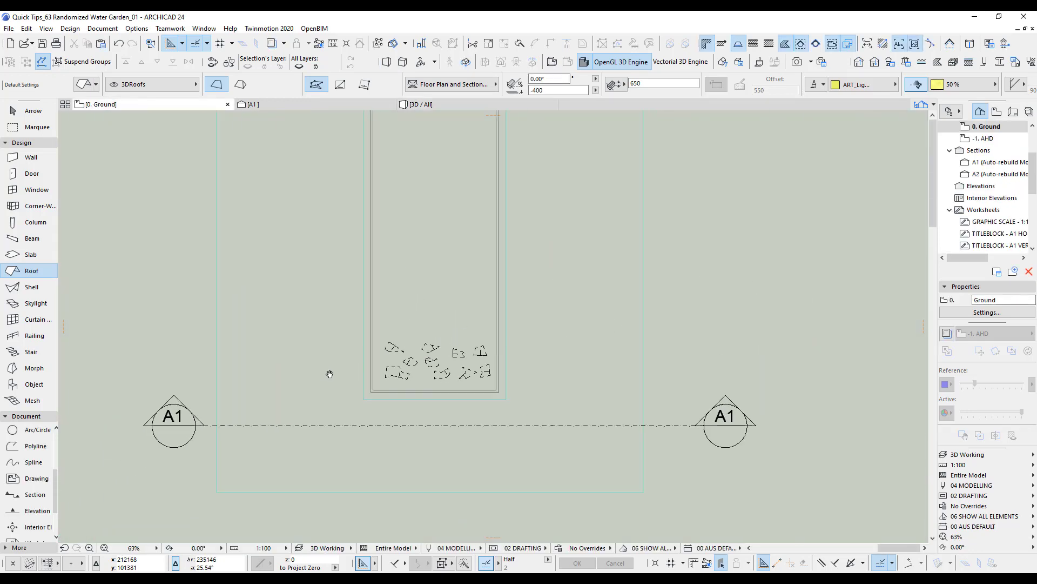
middle_click_drag(329, 373, 773, 362)
middle_click_drag(226, 318, 489, 348)
scroll(490, 348, "up", 4)
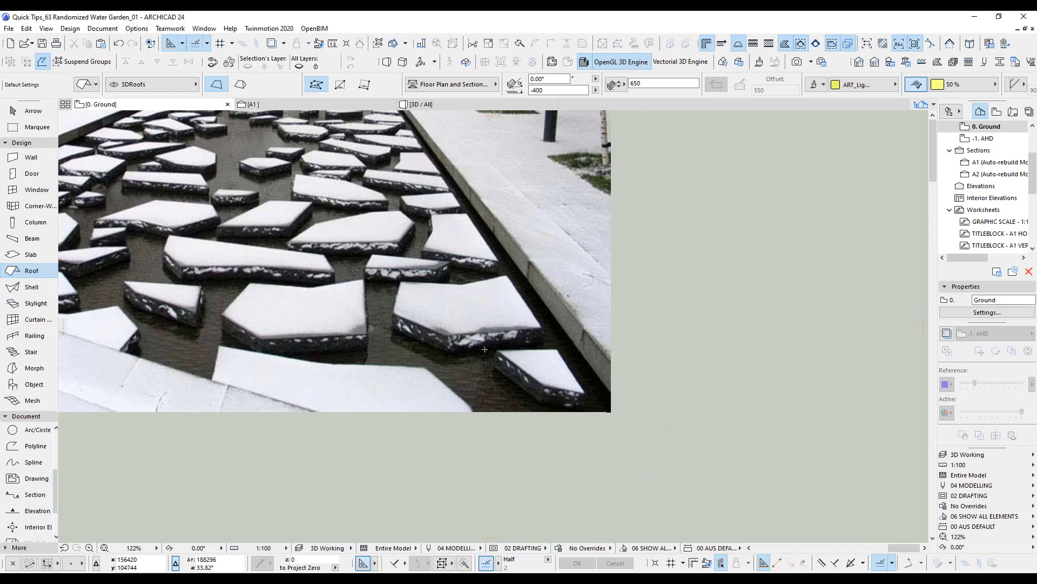
scroll(447, 341, "up", 2)
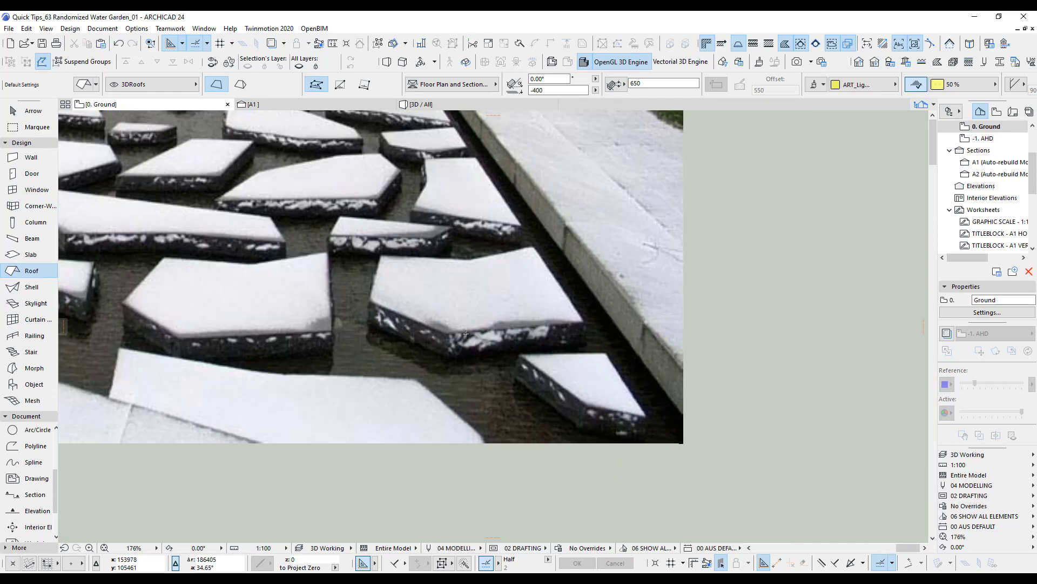
scroll(332, 316, "down", 5)
- Copy the five-cornered roof block nearest the pool's lower-right corner and paste the duplicate in its original place
middle_click_drag(695, 342, 108, 333)
scroll(586, 368, "up", 6)
middle_click_drag(586, 368, 537, 368)
scroll(439, 346, "up", 3)
middle_click_drag(873, 391, 535, 396)
scroll(697, 390, "up", 2)
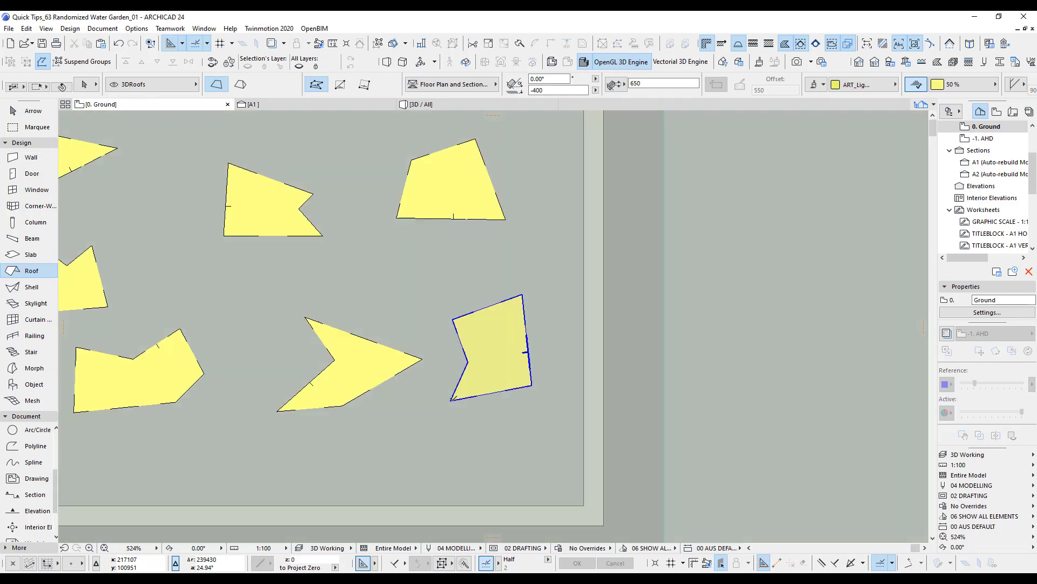
left_click(452, 400, "shift")
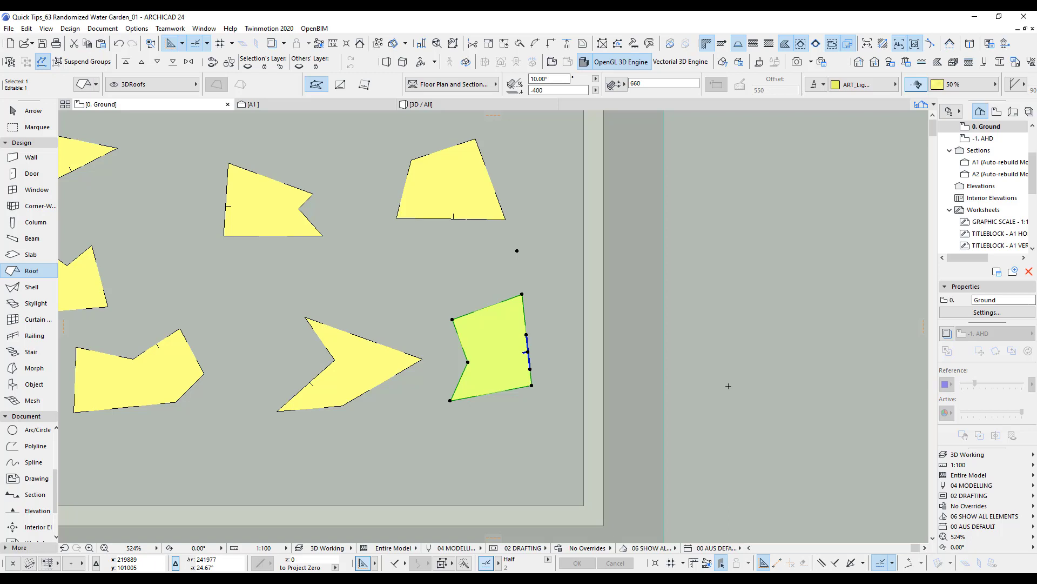
left_click(26, 28)
left_click(42, 112)
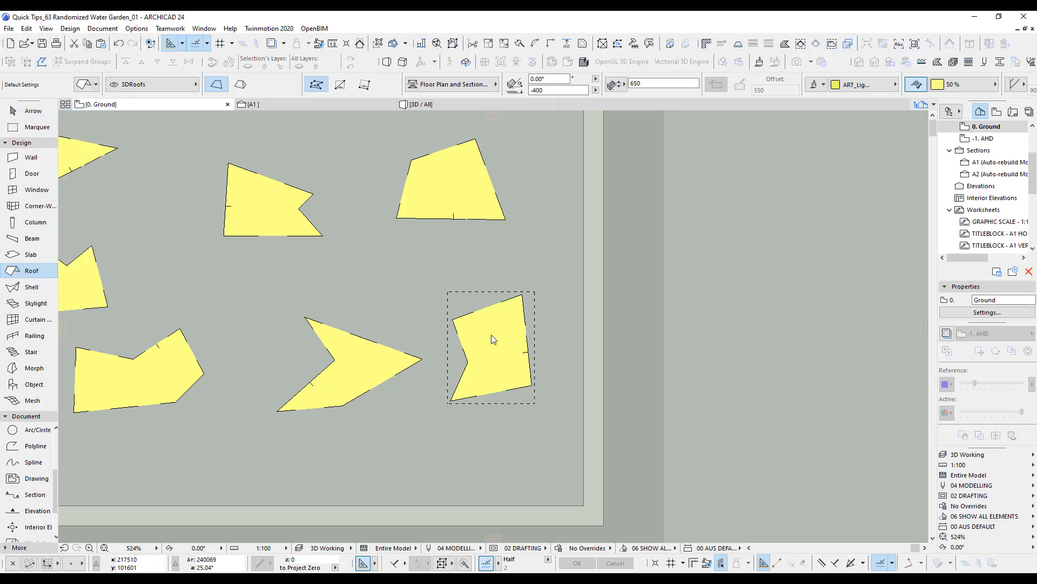
left_click(756, 359)
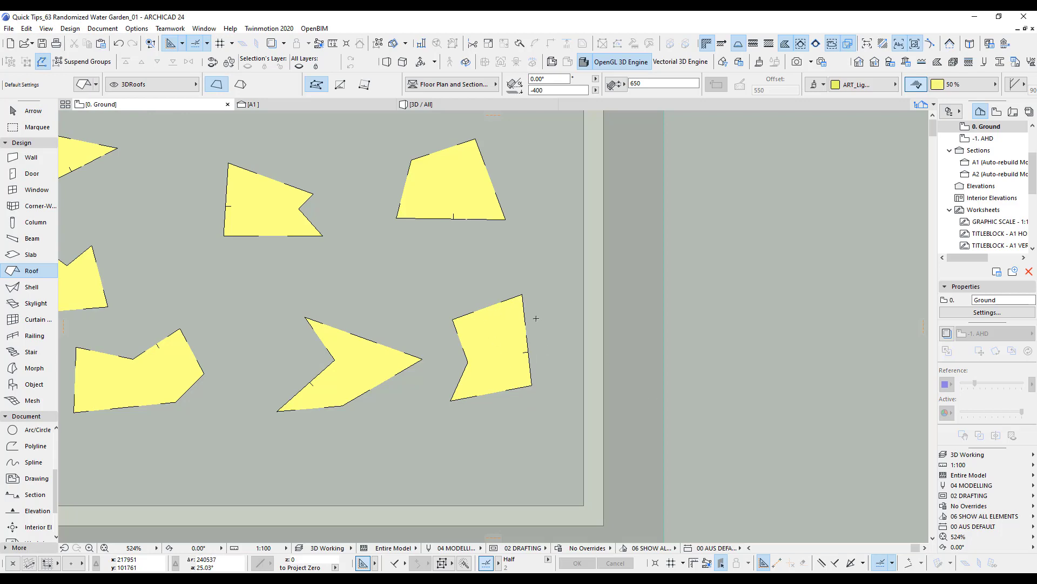
- Select one of the two coincident lower-right blocks in 3D and offset all its edges outward by 20 mm in plan
key("F3")
scroll(697, 400, "up", 3)
middle_click_drag(637, 407, 574, 390)
scroll(516, 396, "up", 1)
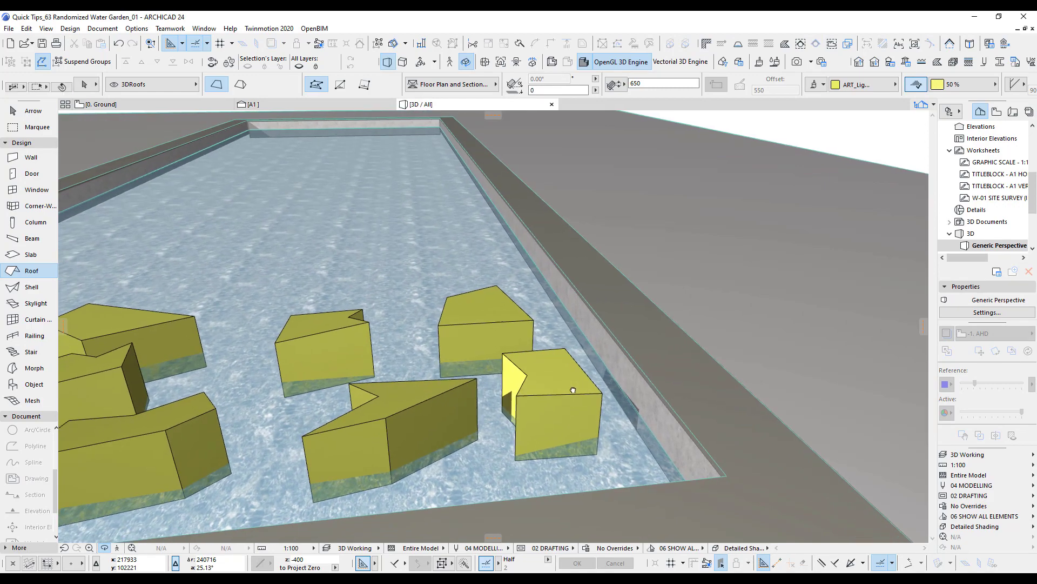
scroll(580, 387, "up", 3)
left_click(33, 112)
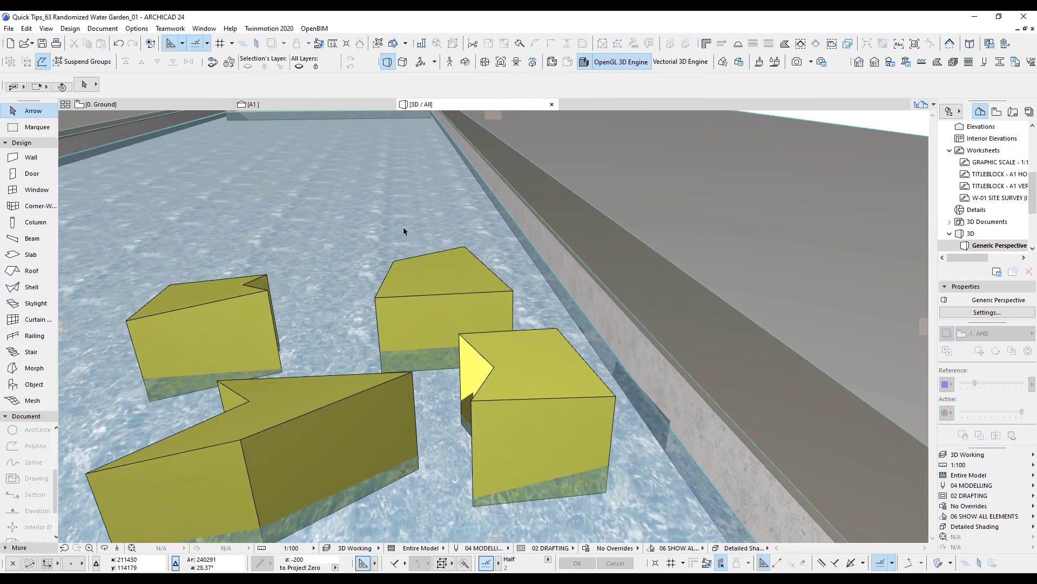
left_click(474, 402)
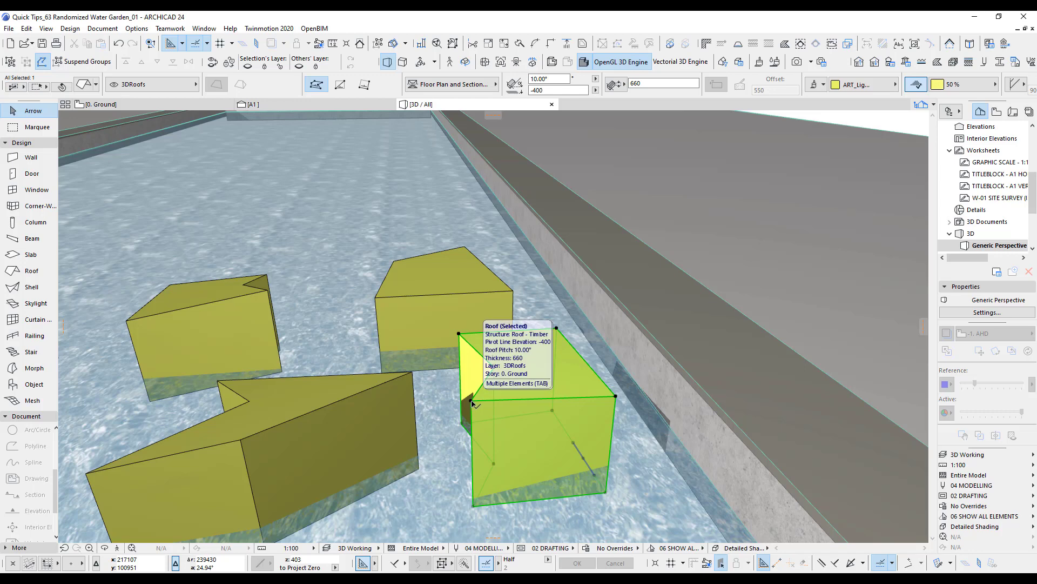
key("F2")
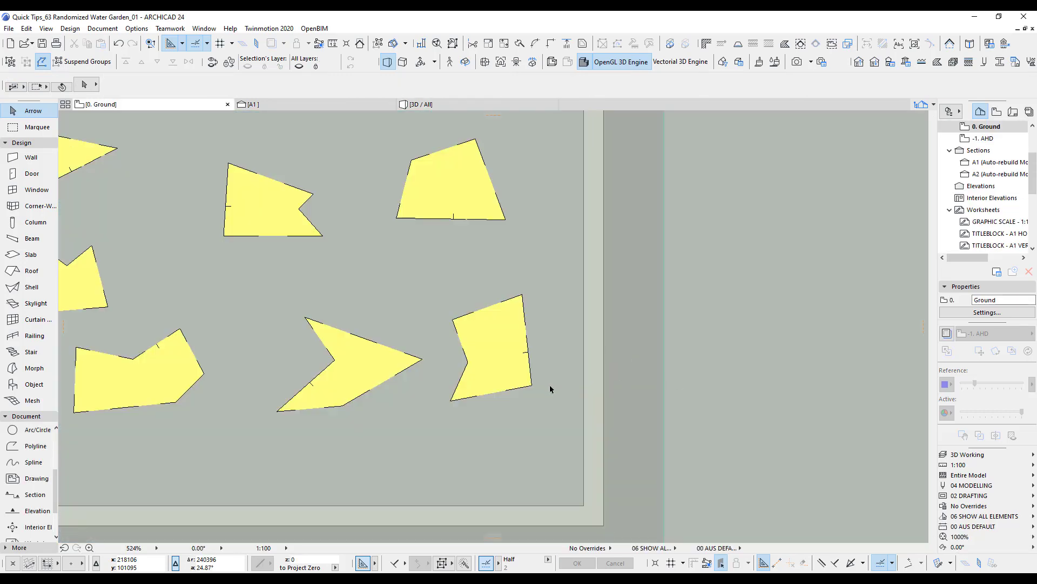
scroll(488, 396, "up", 3)
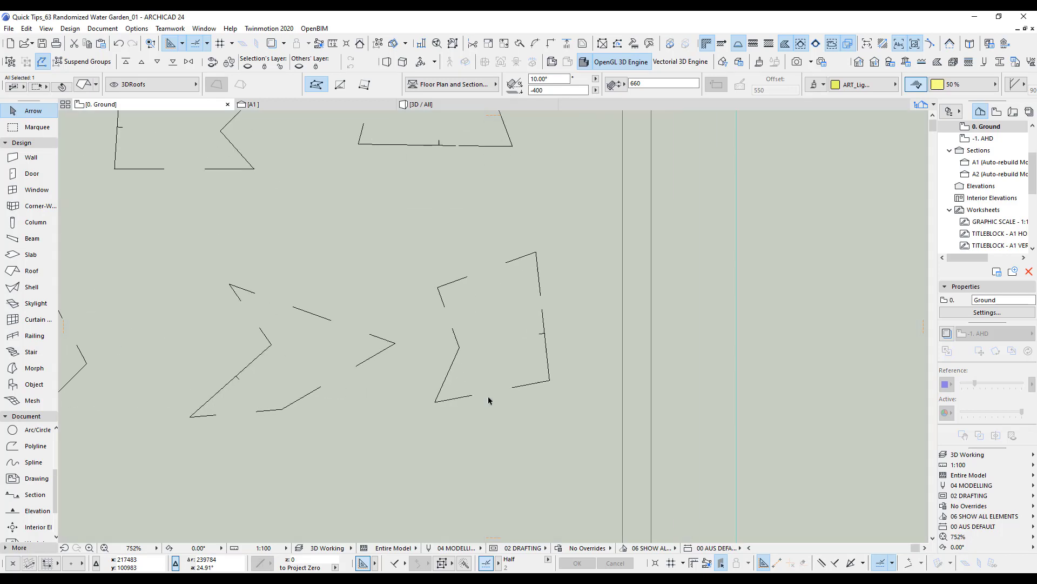
left_click(423, 403)
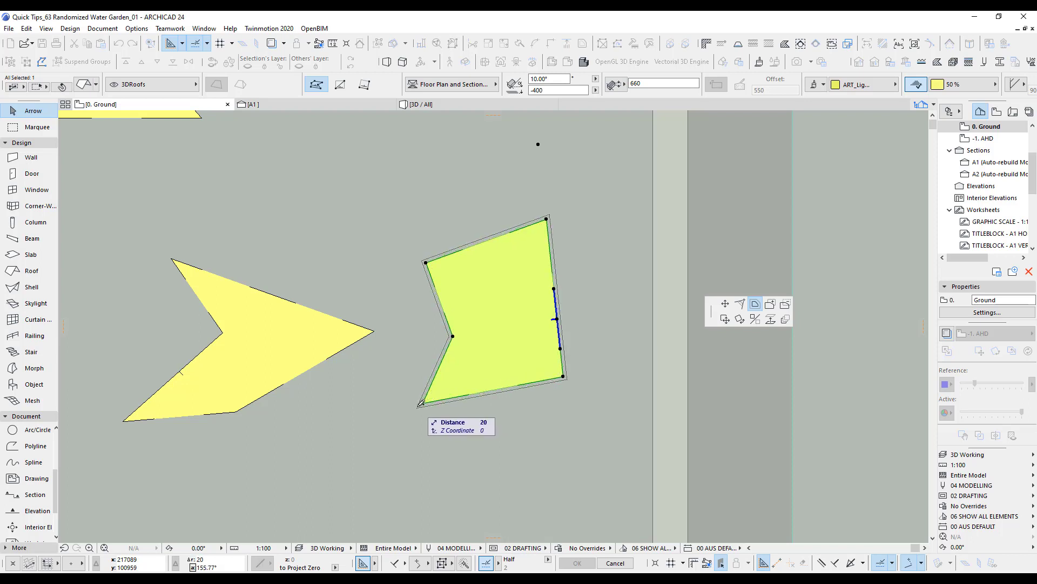
key("Return")
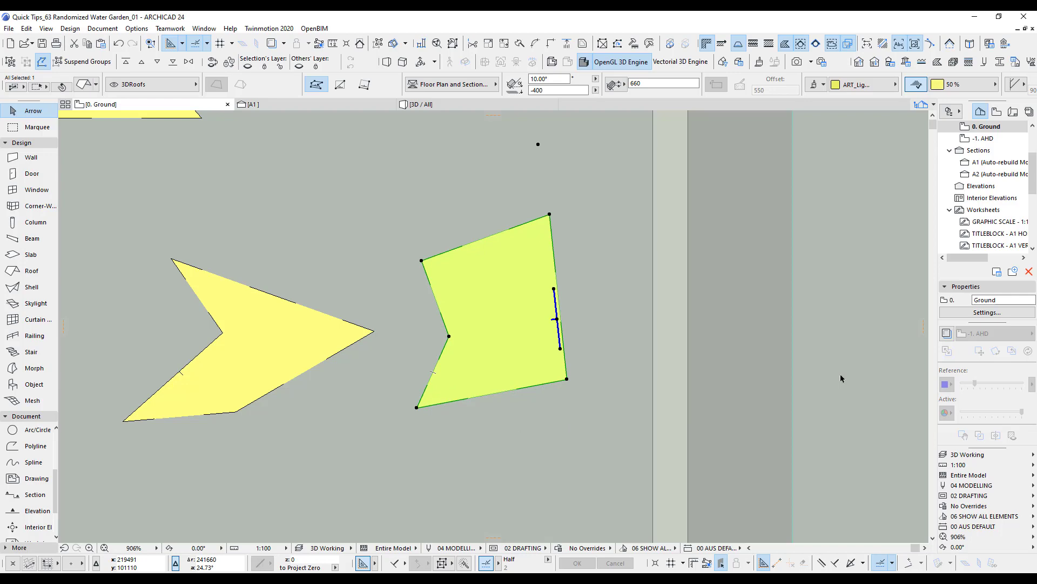
- Set the enlarged duplicate roof's thickness to 20 mm
key("F3")
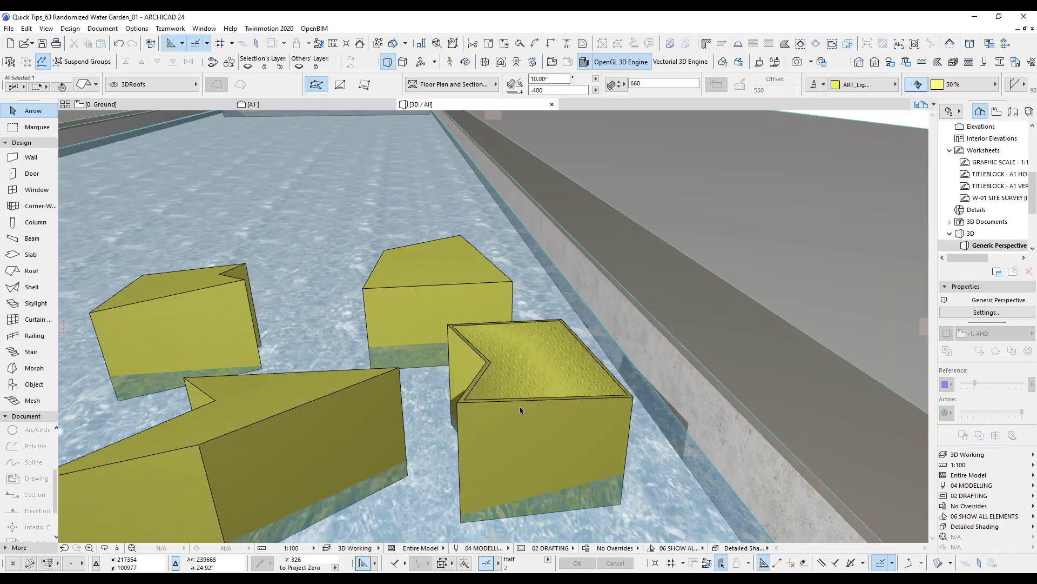
scroll(508, 406, "up", 4)
scroll(377, 398, "down", 3)
left_click(447, 401)
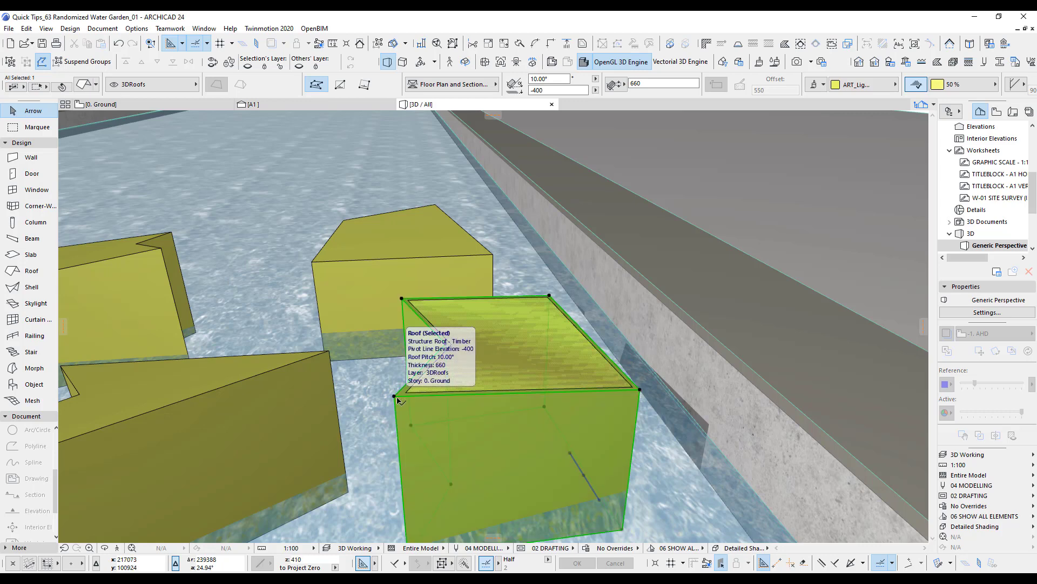
key("ctrl+t")
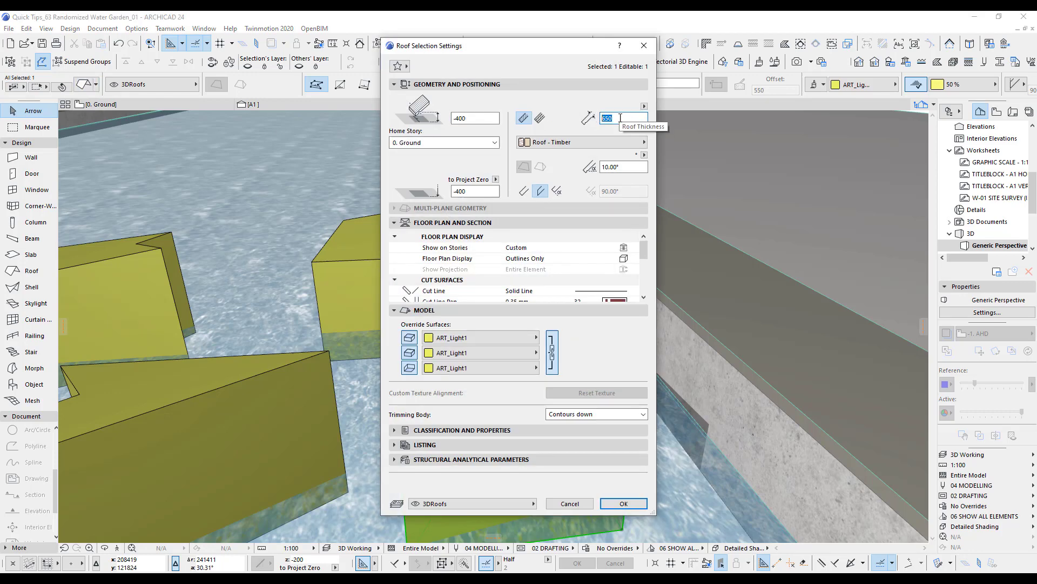
key("Return")
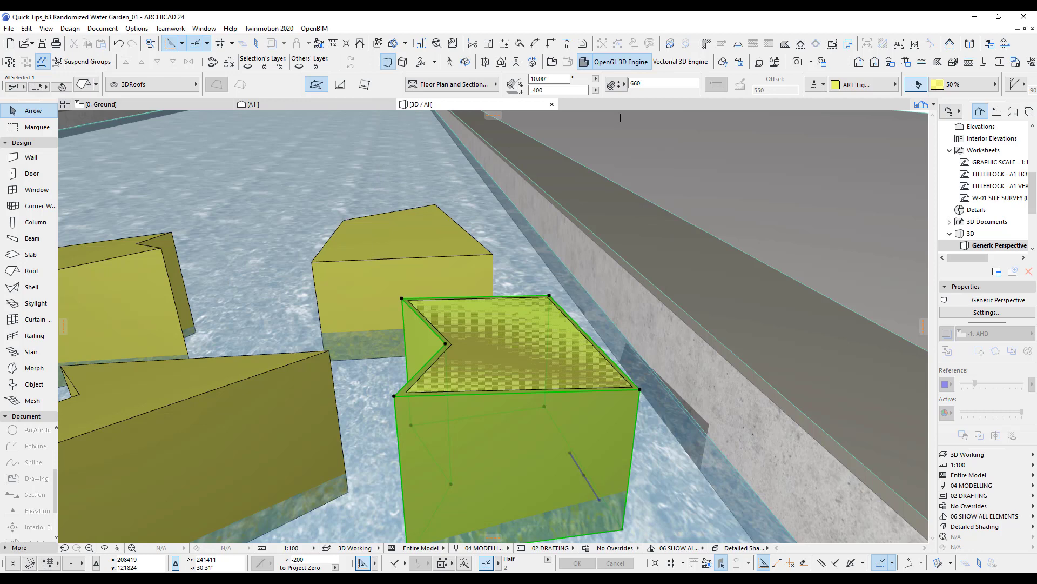
- Elevate the 20 mm roof by 633 mm to the top front corner of the block it covers
left_click(427, 508)
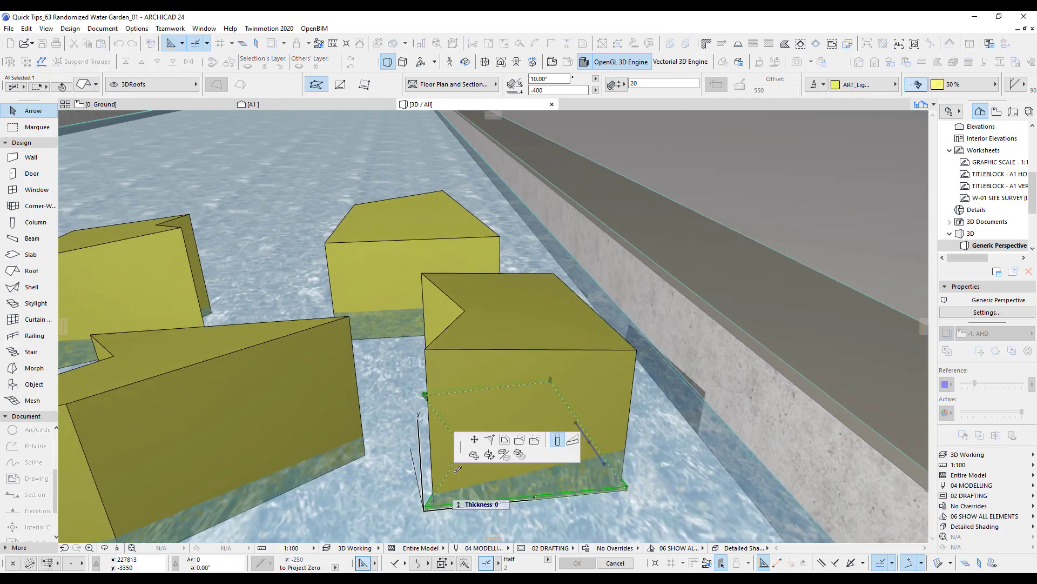
left_click(475, 455)
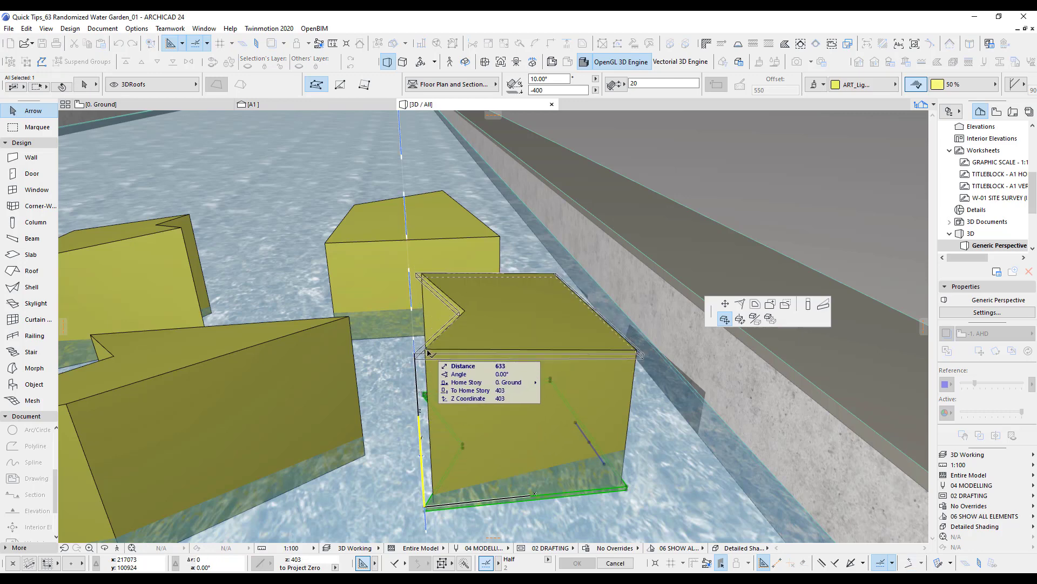
left_click(426, 345)
- Elevate the thin roof cap by about another 20 mm so its underside meets the block's top surface
scroll(498, 348, "up", 5)
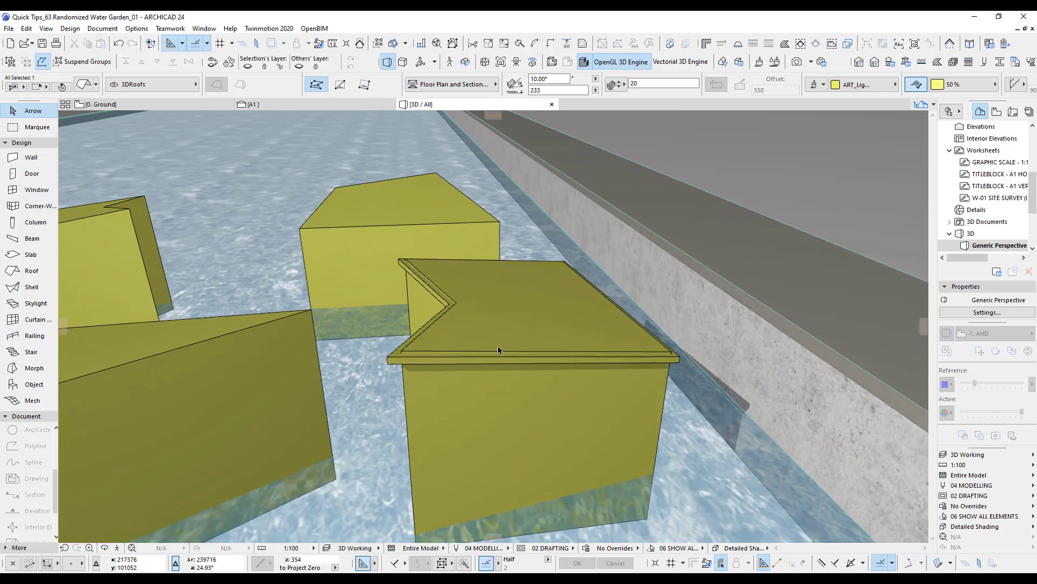
scroll(469, 362, "down", 4)
scroll(496, 380, "up", 6)
scroll(496, 380, "down", 5)
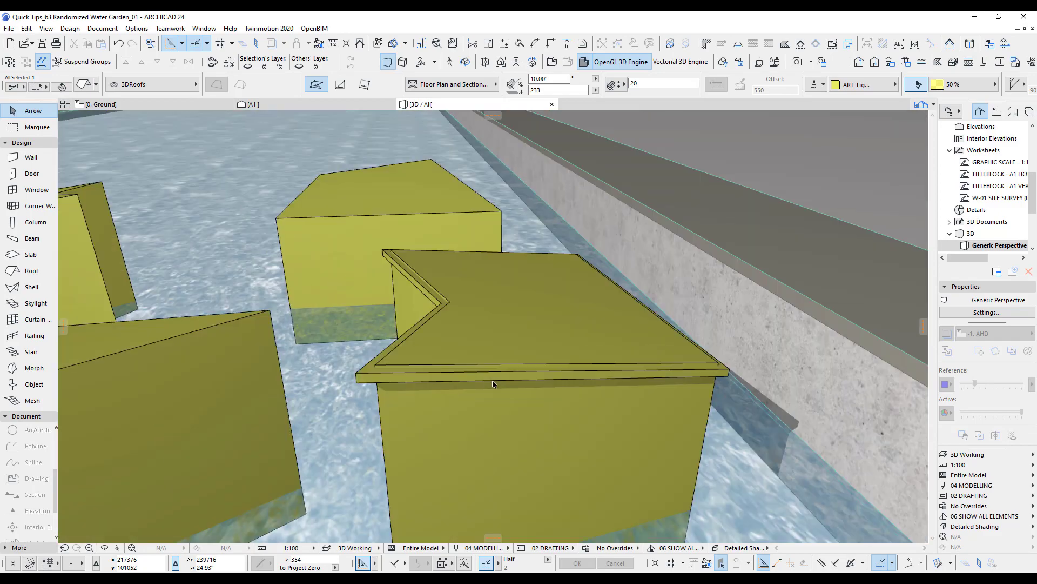
scroll(492, 381, "up", 3)
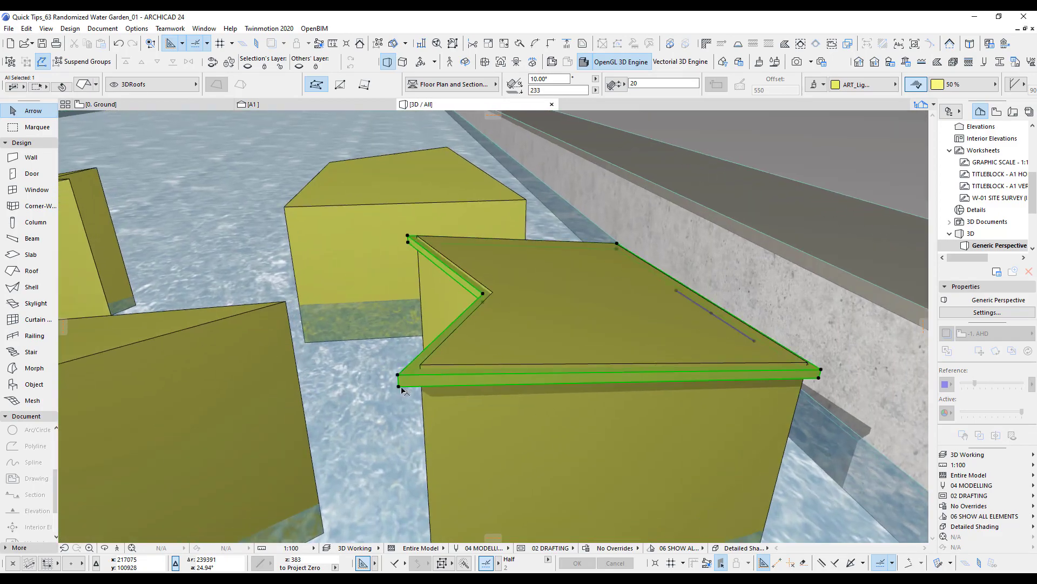
left_click(398, 385)
left_click(515, 436)
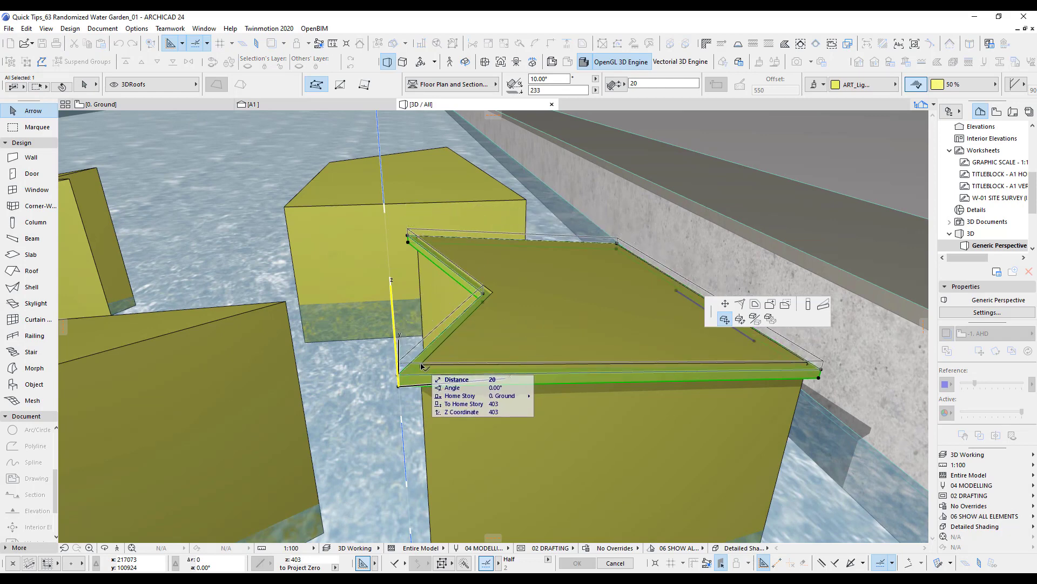
left_click(506, 366)
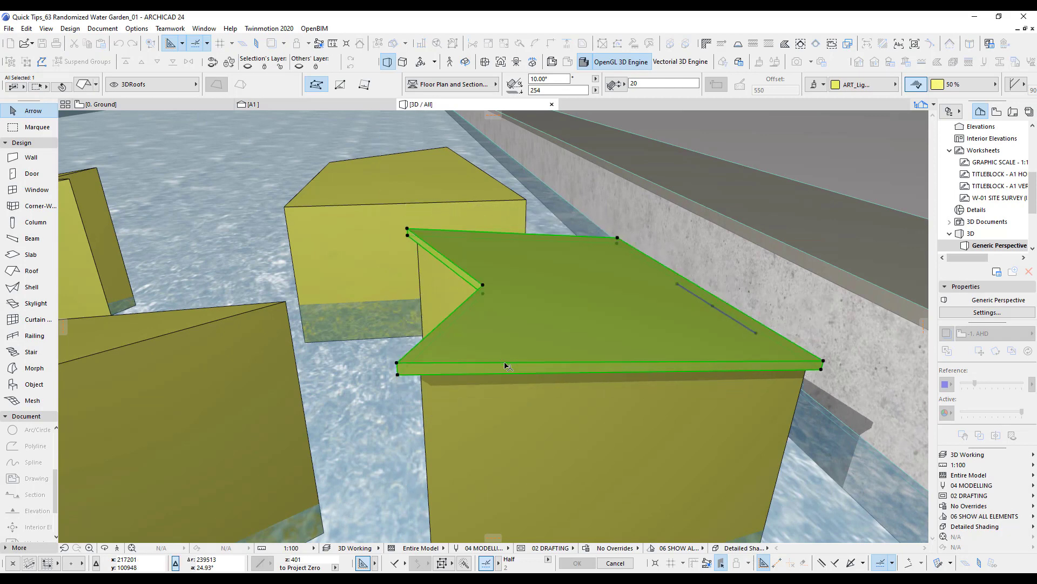
- Override the top surface of the thin roof cap on the lower-right block with ART_Light2
left_click(824, 86)
left_click(851, 113)
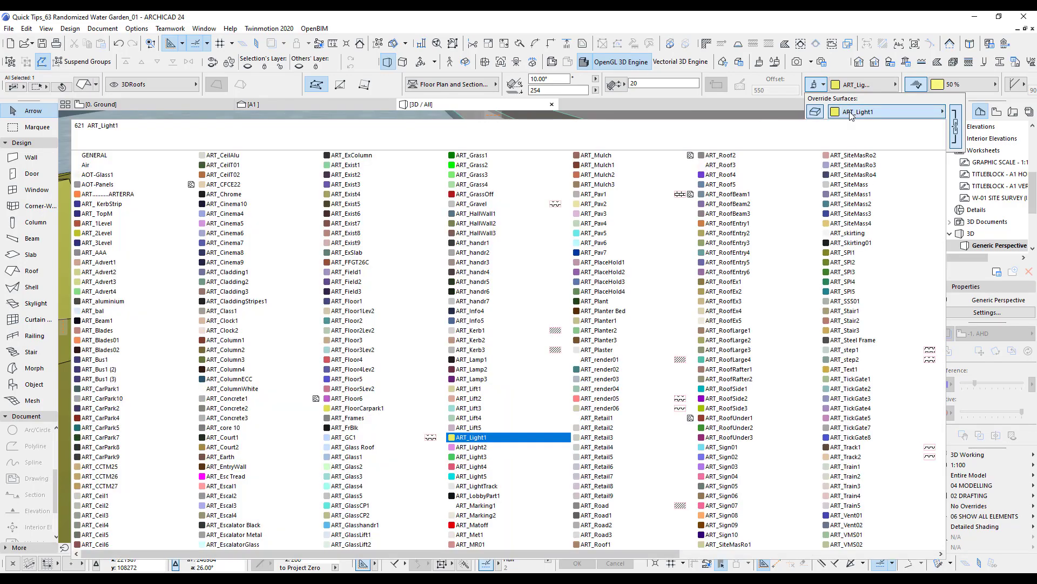
left_click(478, 446)
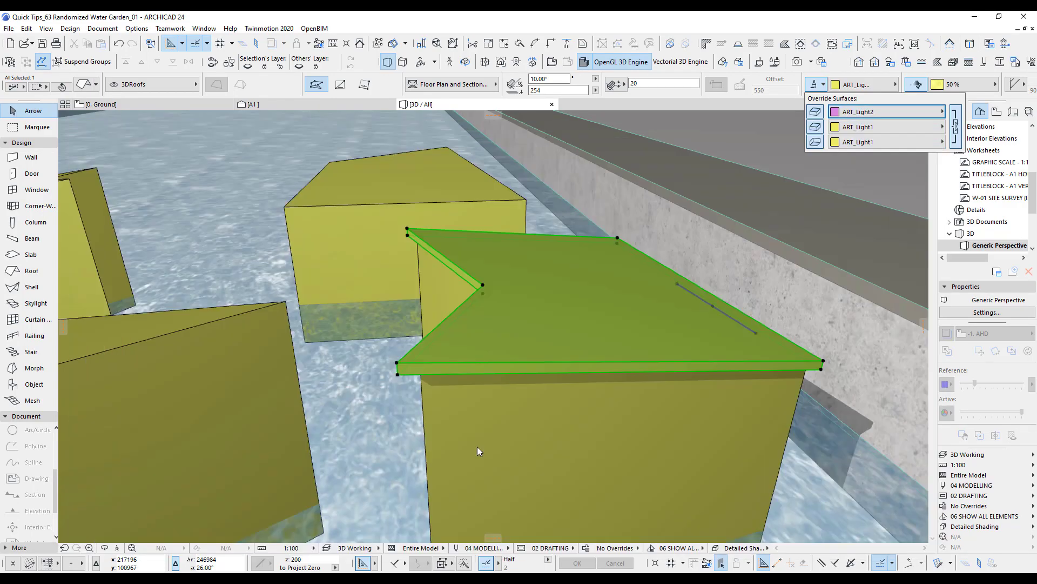
left_click(594, 297)
scroll(594, 297, "down", 6)
middle_click_drag(575, 304, 453, 357)
scroll(478, 338, "down", 2)
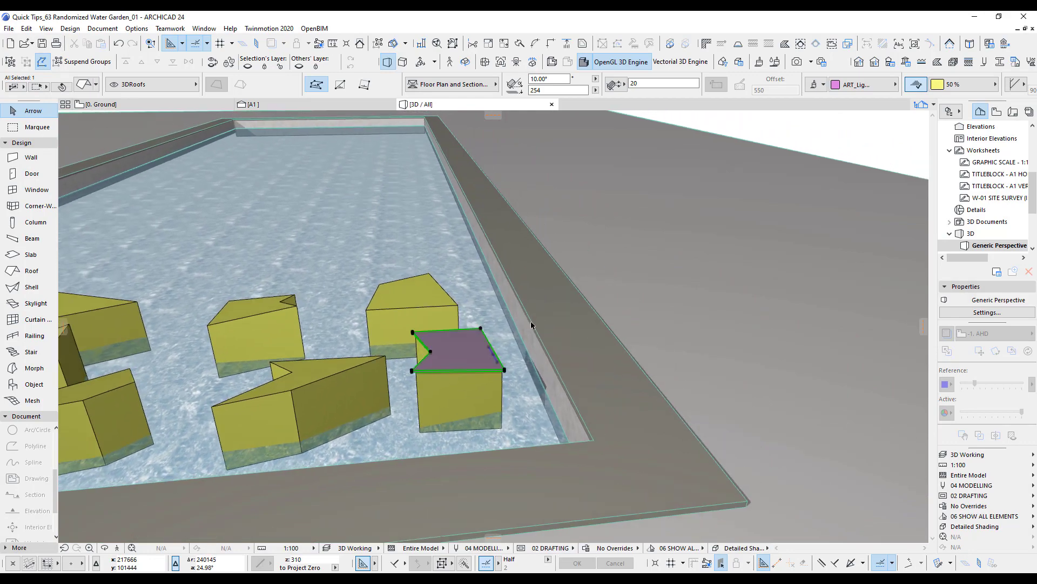
left_click(843, 144)
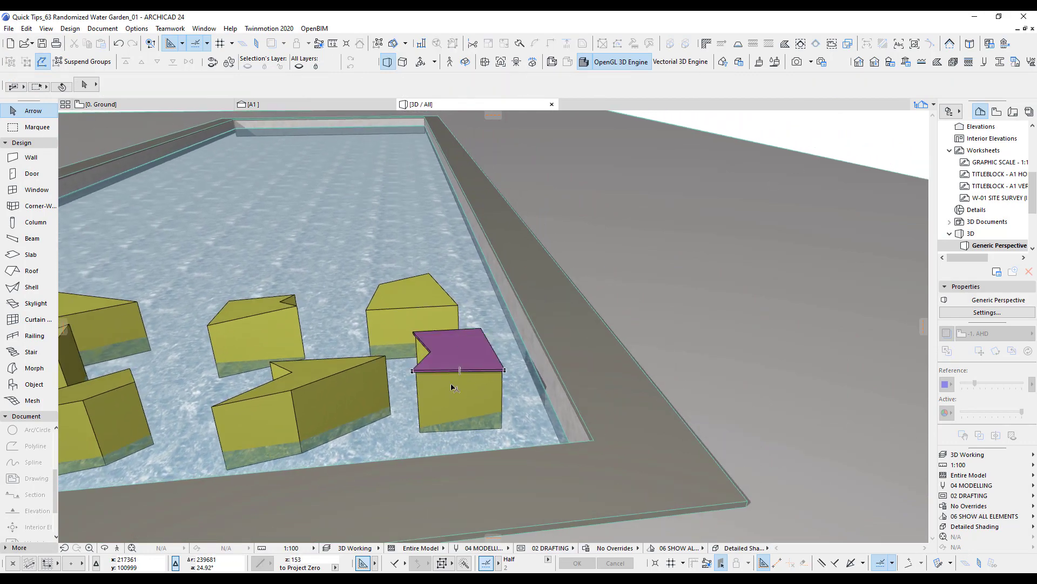
- Multiply the purple cap downward along the block's height using Elevate with the Increment and Spread method
scroll(476, 374, "up", 8)
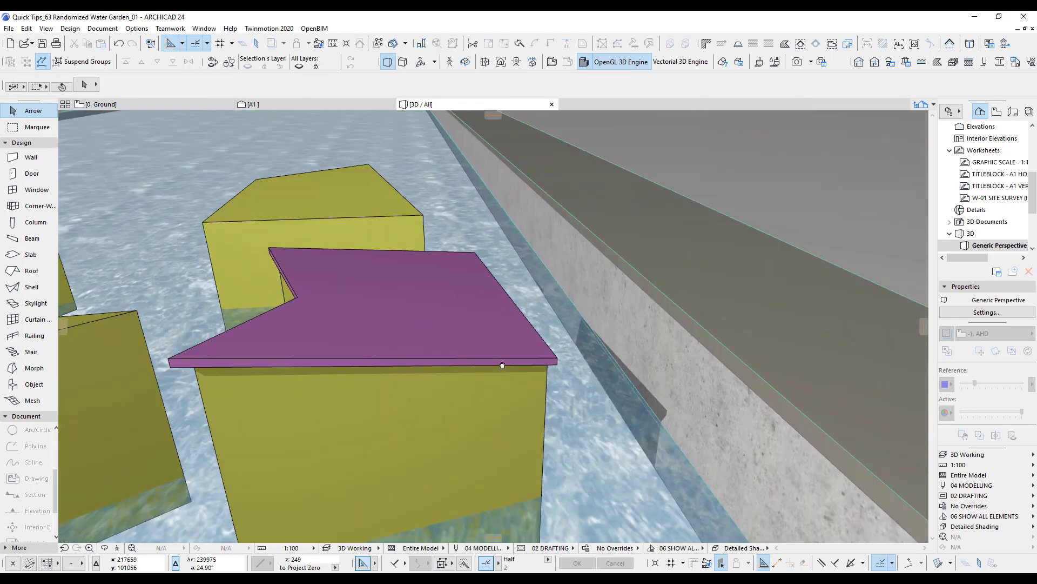
middle_click_drag(503, 365, 606, 298)
left_click(642, 297)
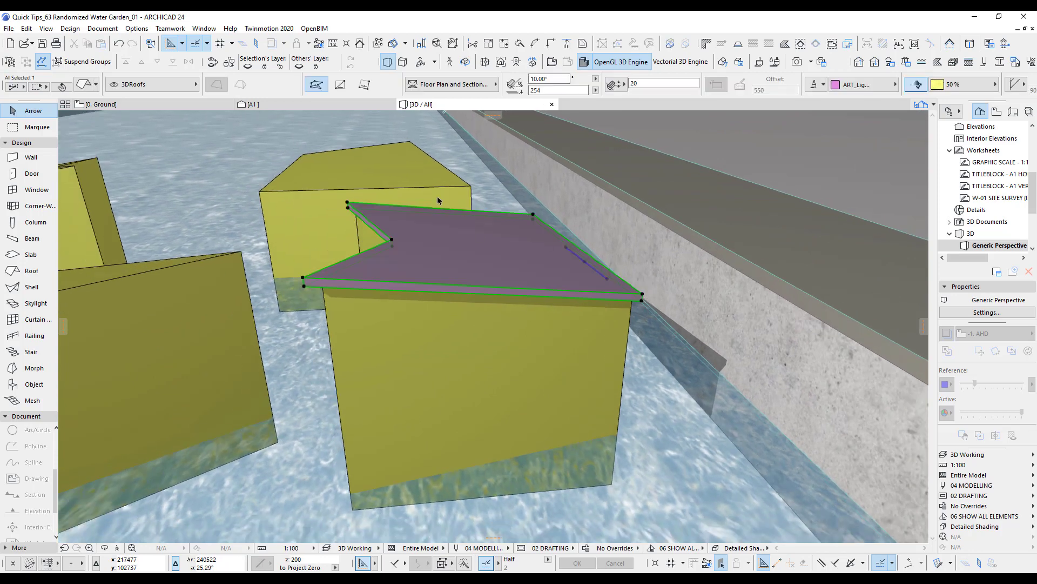
key("ctrl+u")
left_click(558, 143)
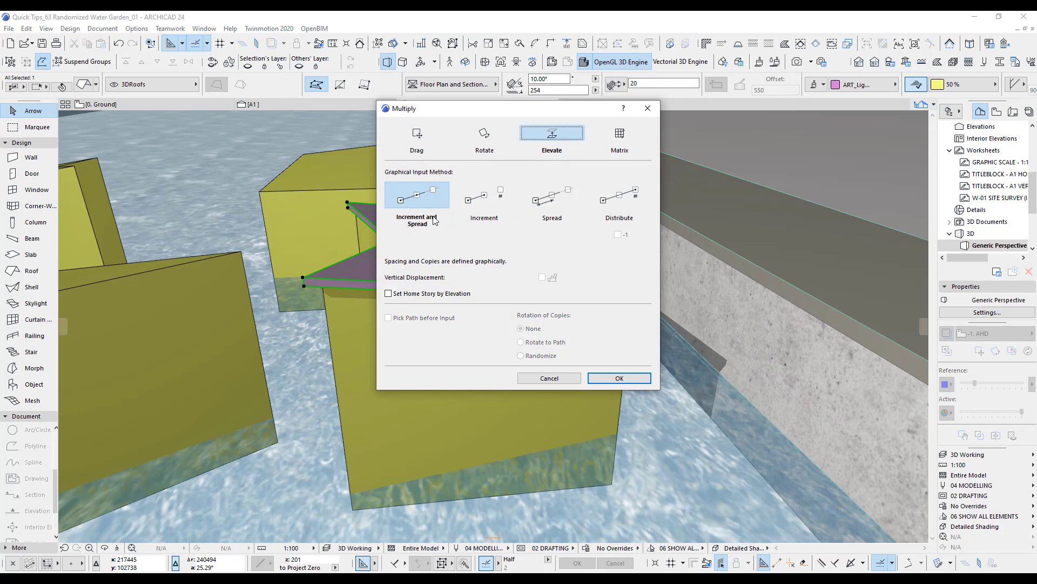
left_click(619, 378)
left_click(643, 296)
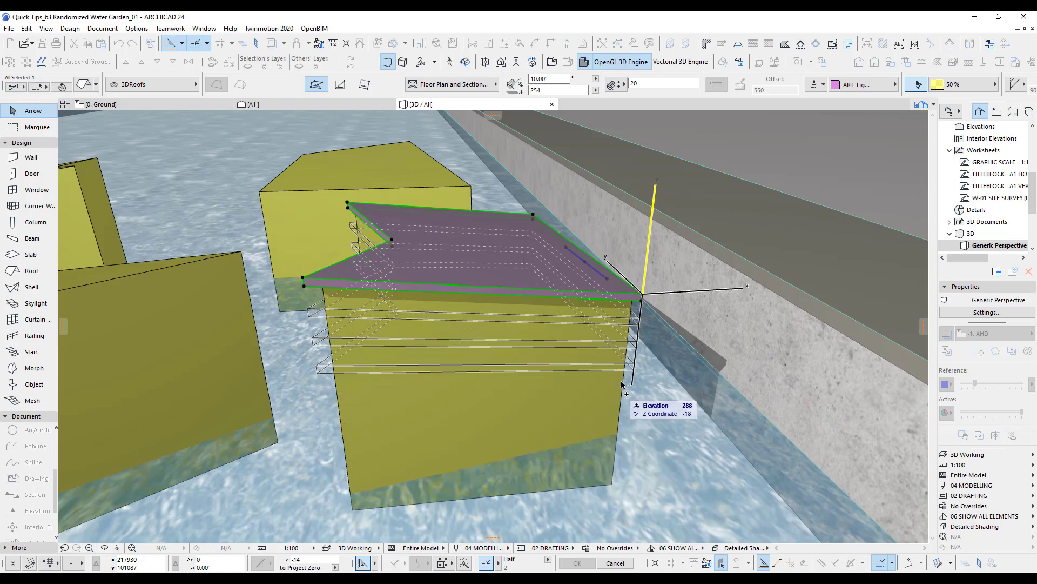
left_click(624, 429)
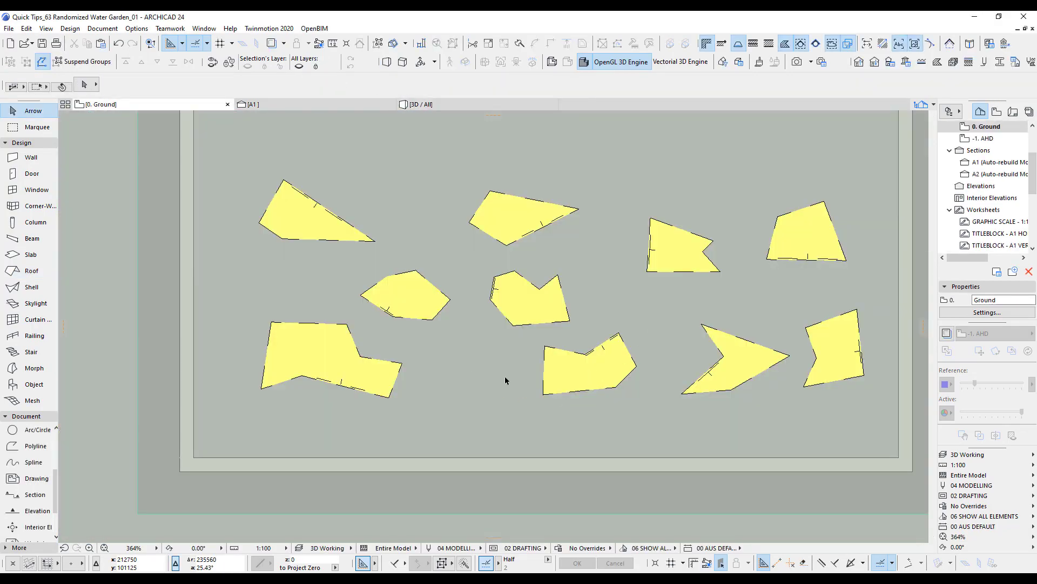
- Isolate all the layered block stacks in 3D, without the pool and surrounding ground
scroll(460, 400, "down", 2)
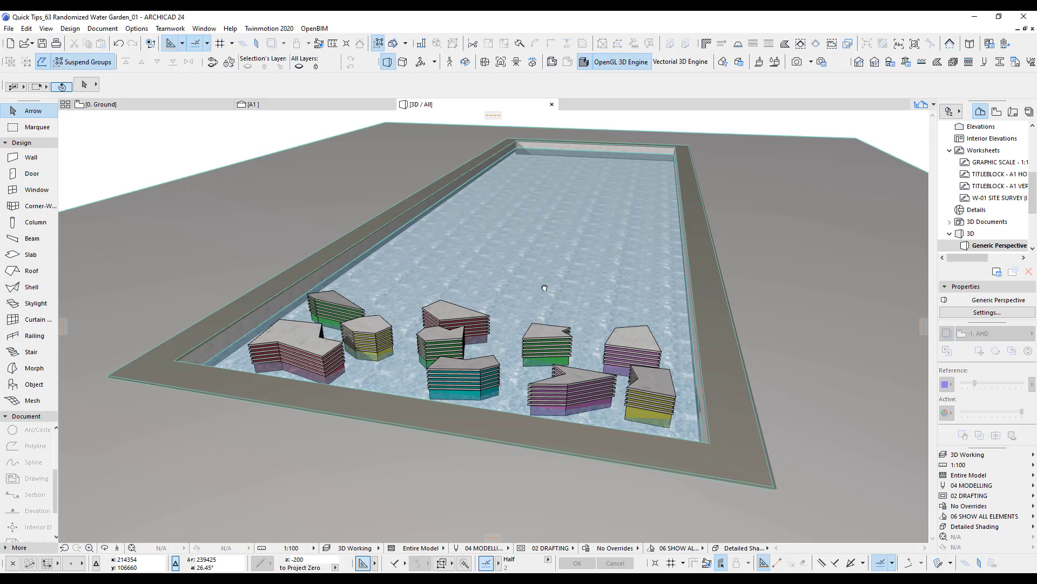
middle_click_drag(544, 288, 536, 286)
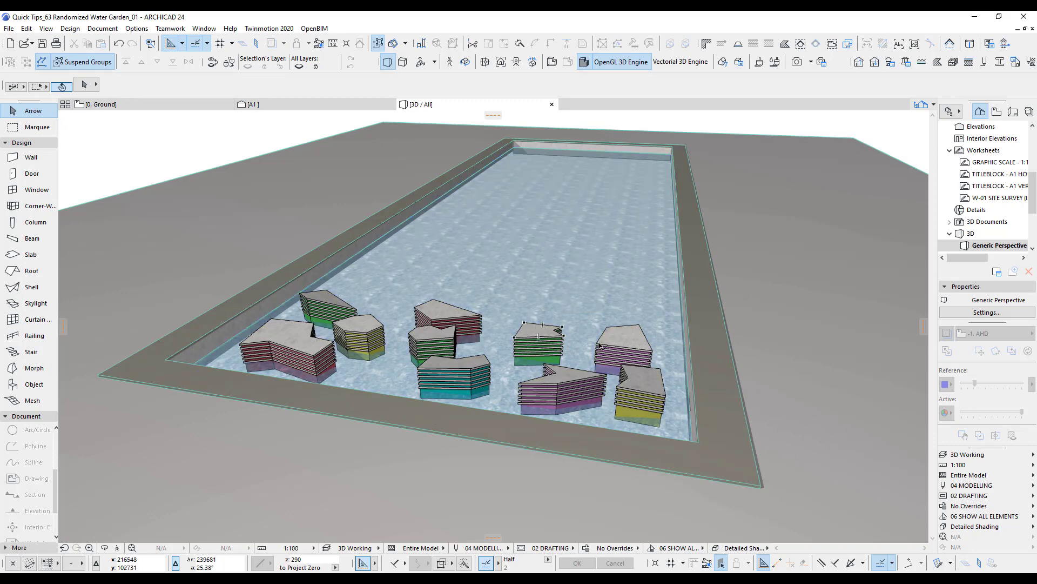
key("F2")
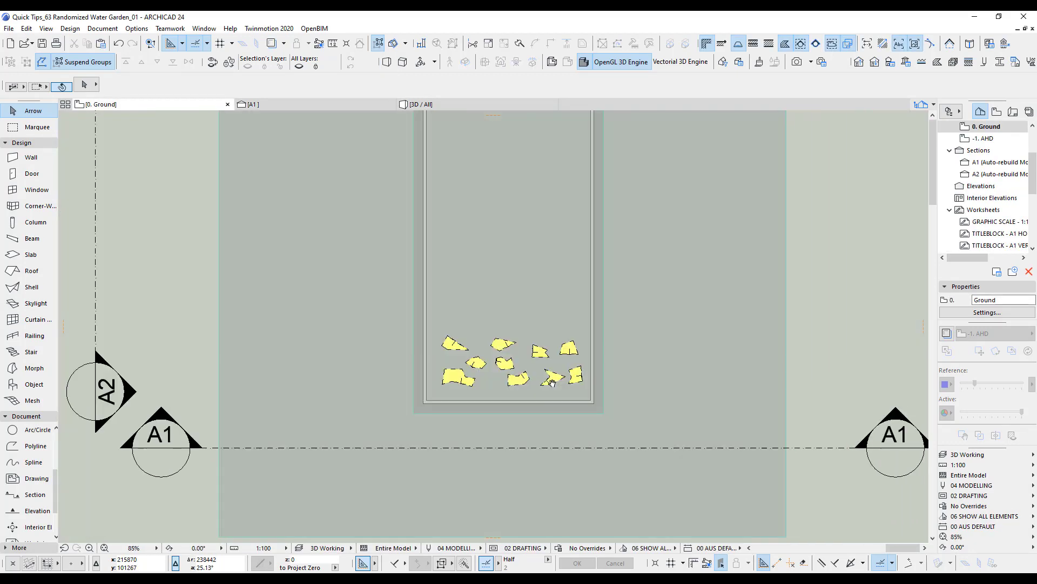
scroll(561, 376, "up", 3)
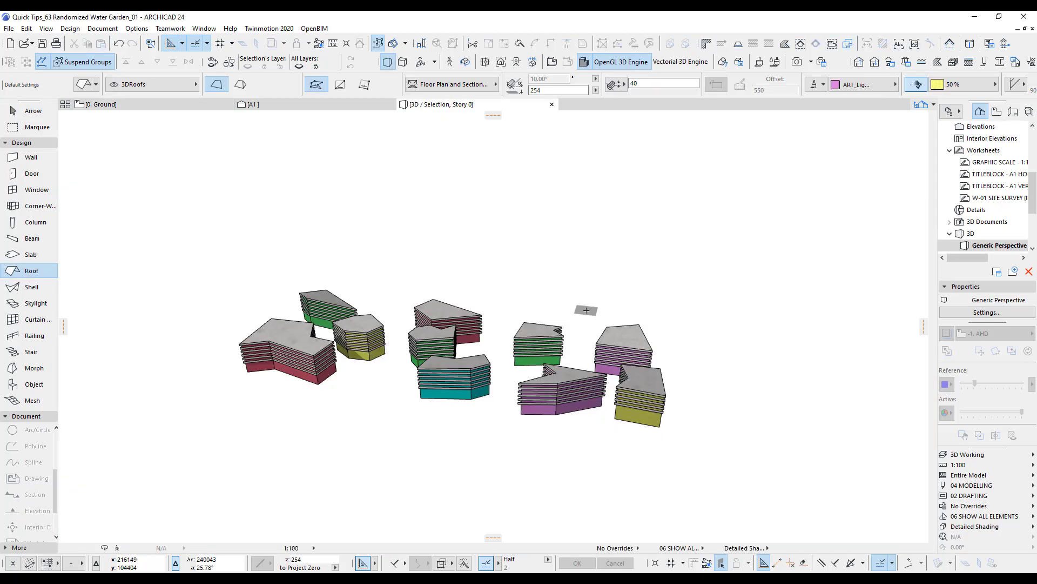
scroll(576, 320, "up", 4)
middle_click_drag(604, 314, 659, 298)
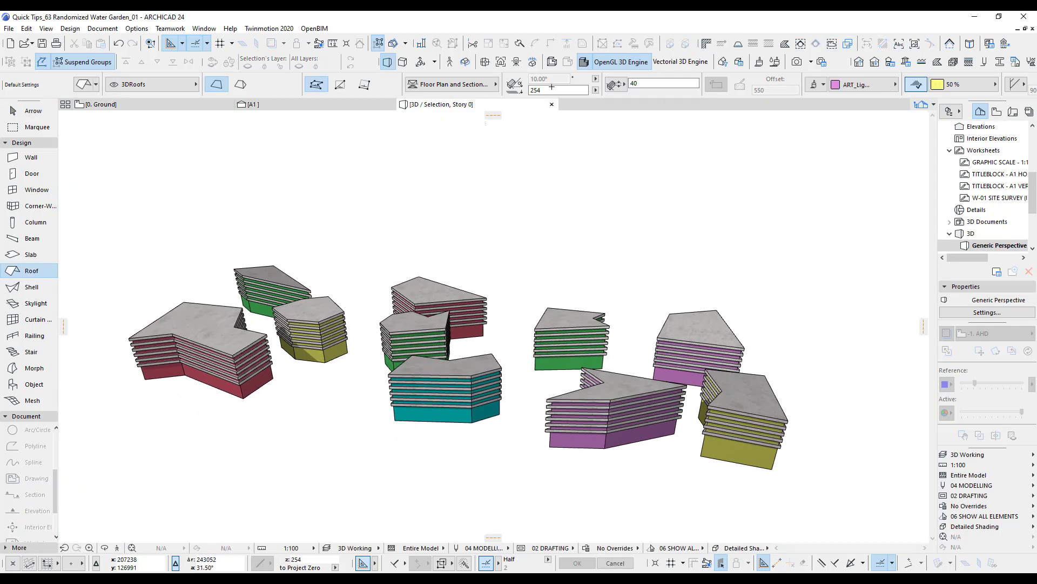
- Set the roof pitch of the whole notched green stack near the middle right to 0°
left_click(41, 112)
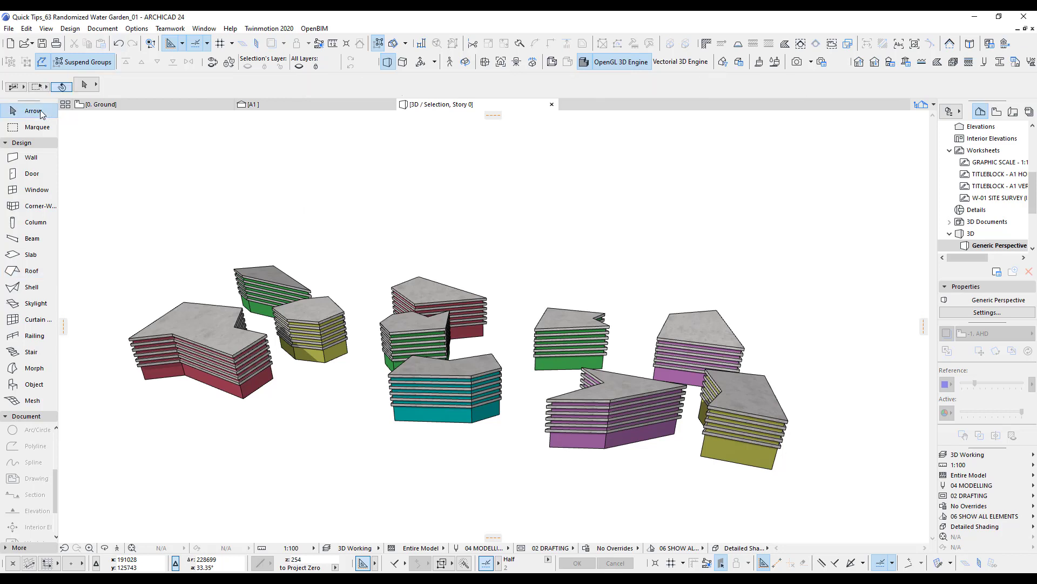
left_click_drag(525, 290, 615, 364)
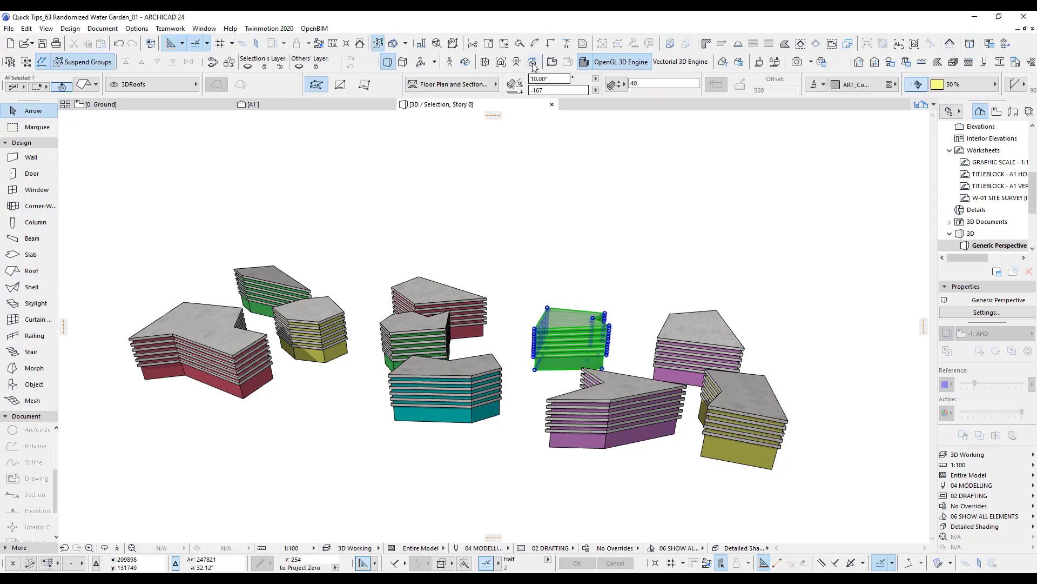
left_click(556, 79)
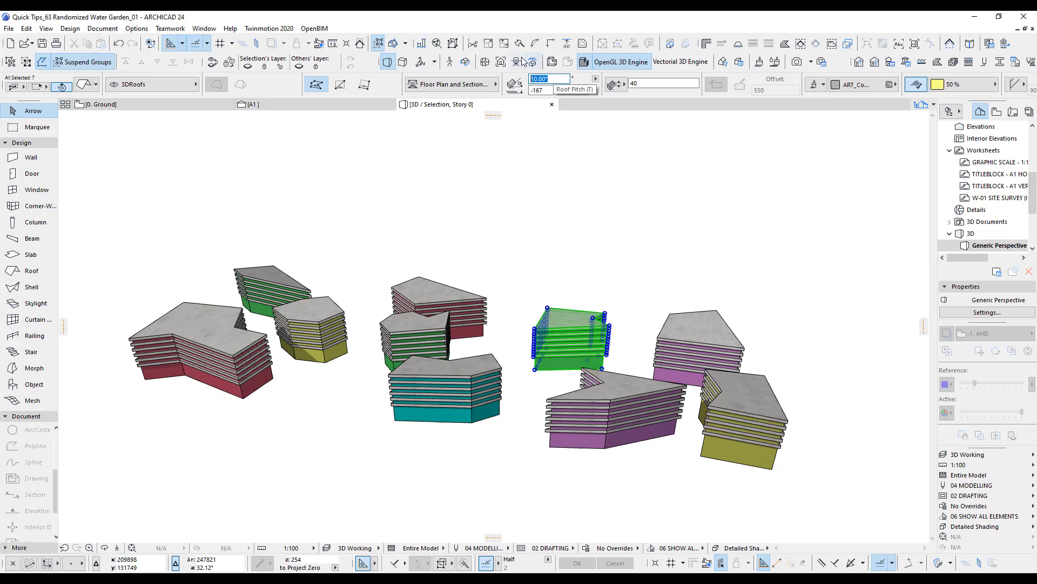
type("0")
key("Return")
left_click(729, 260)
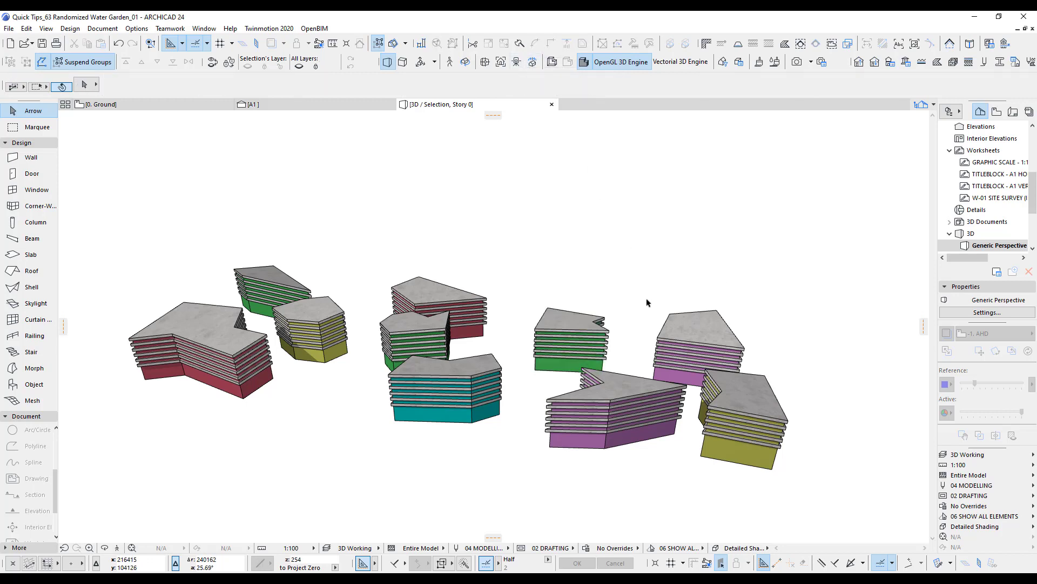
- Set the roof pitch of the selected layers in the rear-right purple stack to 0°
left_click_drag(647, 299, 678, 375)
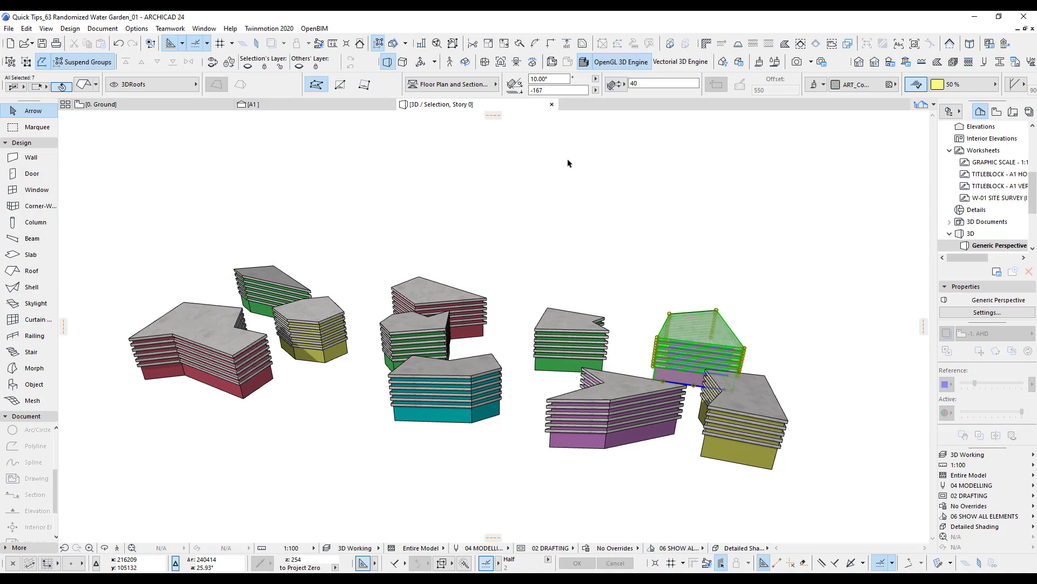
left_click(549, 80)
type("0")
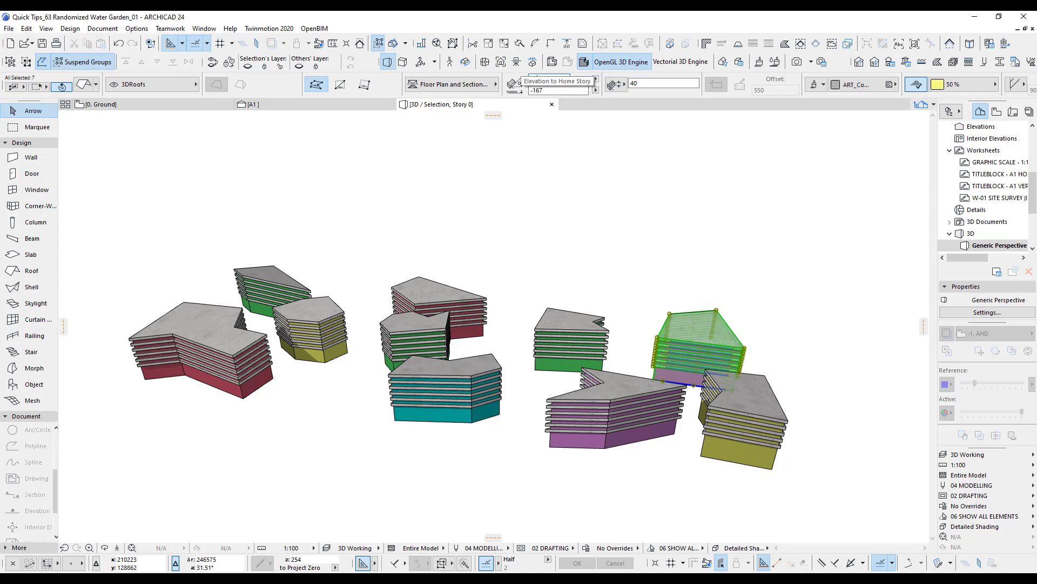
key("Return")
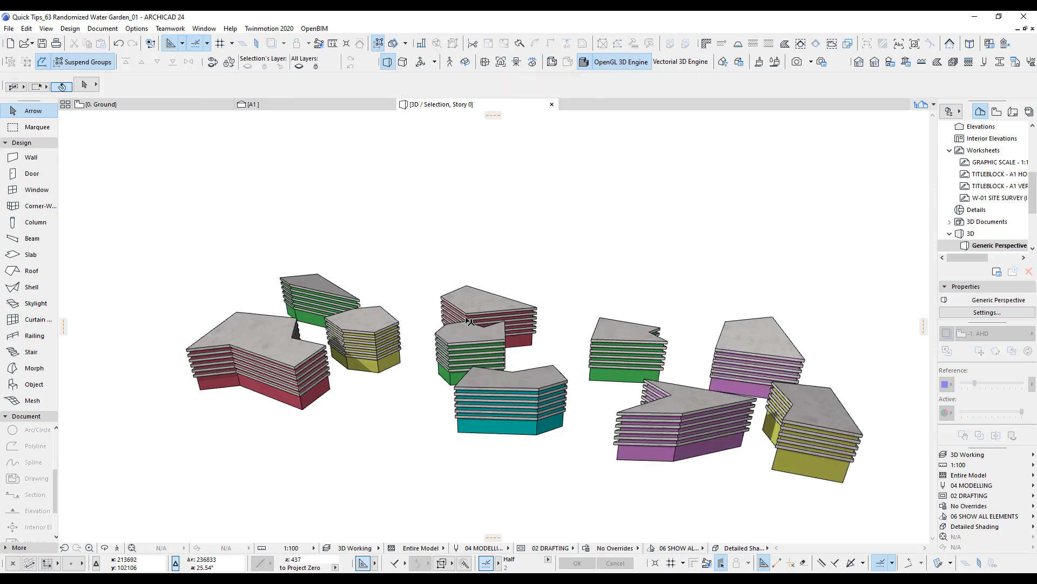
- Select the rear-left green stack, then the front teal stack, and turn group suspension off
left_click_drag(299, 248, 340, 319)
left_click_drag(487, 352, 519, 437)
left_click(85, 63)
middle_click_drag(469, 321, 685, 350, "shift")
left_click_drag(685, 350, 570, 384)
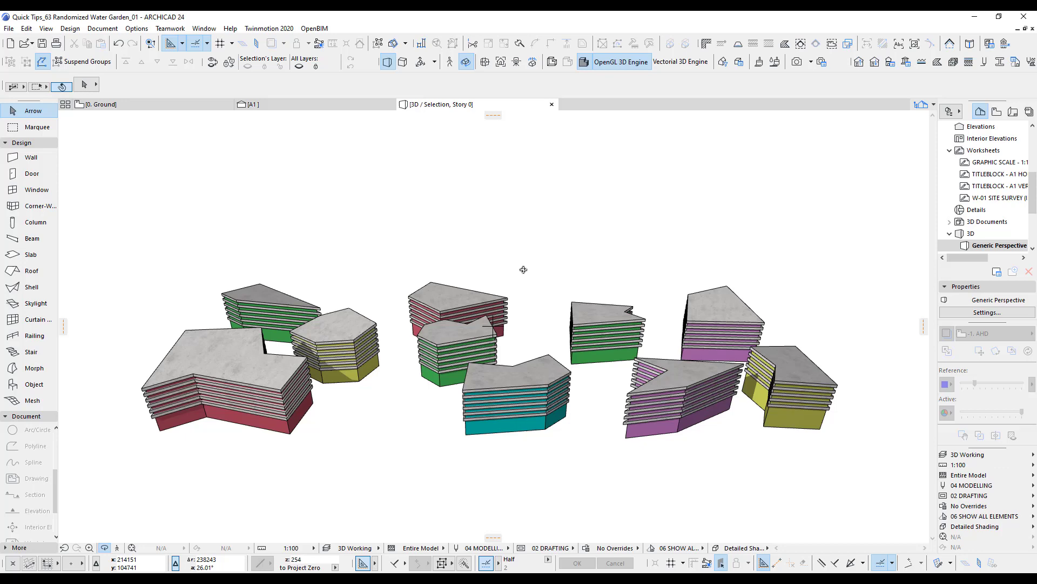
- Compare the selected stacks' layout on the ground floor plan with the reference photo beside the pool
key("F2")
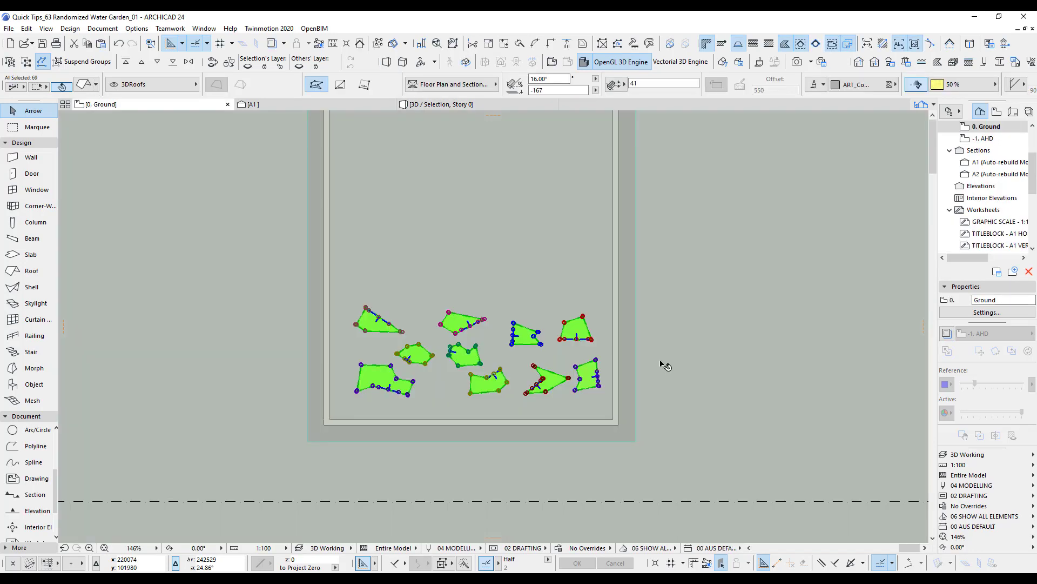
scroll(658, 398, "down", 2)
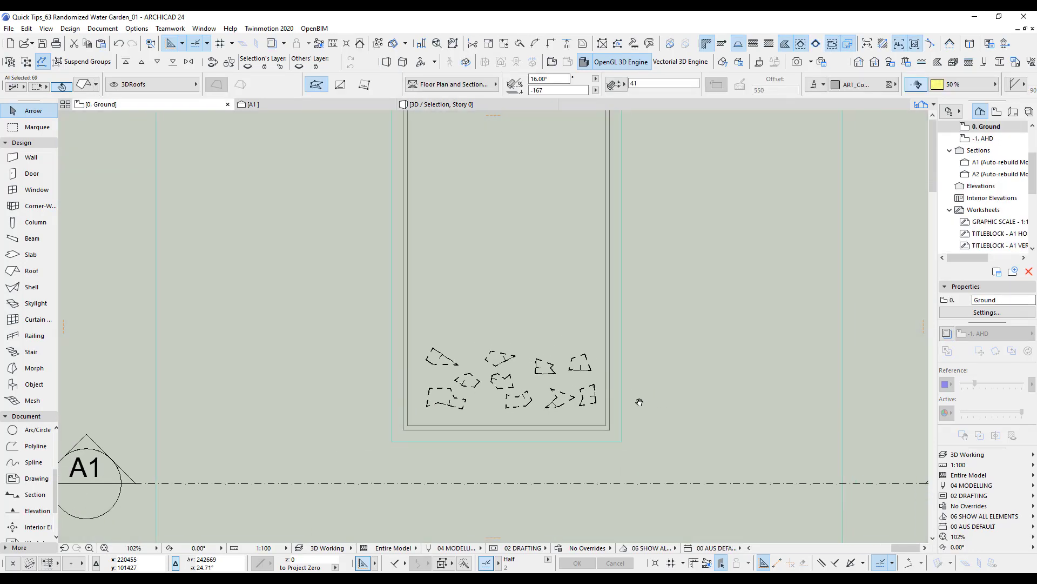
middle_click_drag(640, 398, 612, 400)
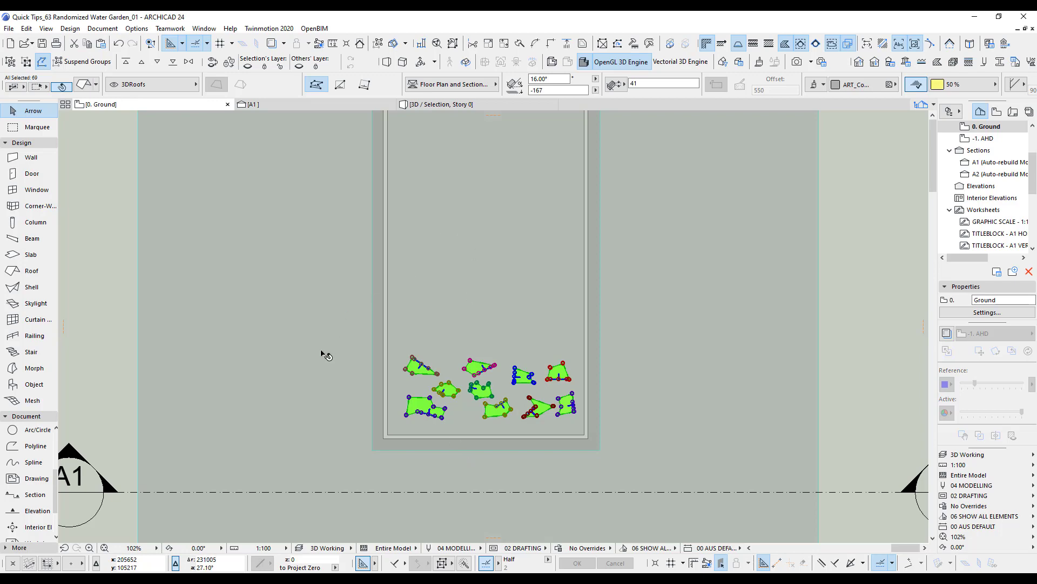
scroll(321, 353, "down", 4)
middle_click_drag(321, 353, 614, 375)
scroll(413, 288, "up", 3)
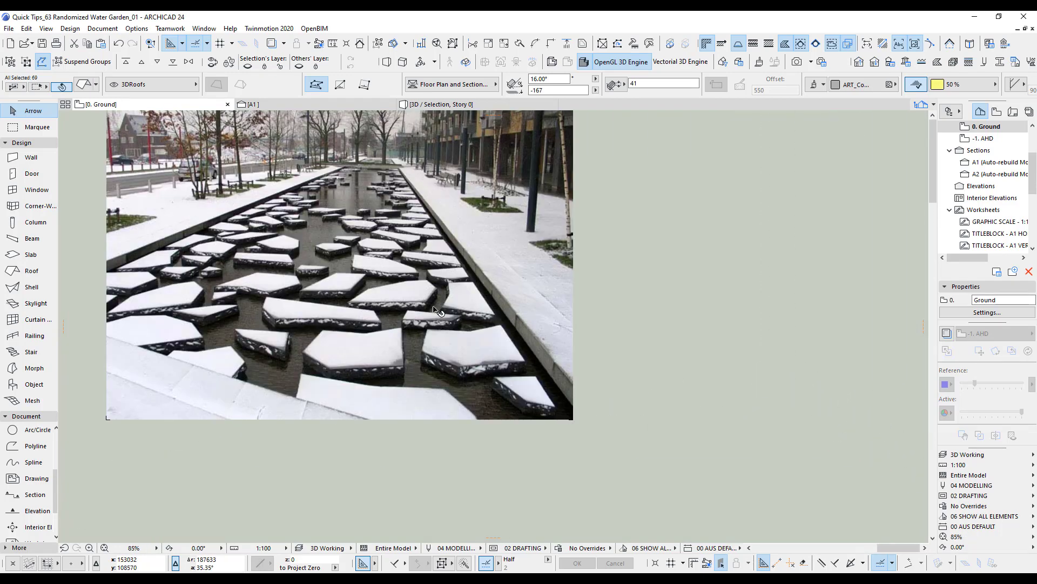
scroll(667, 352, "down", 3)
middle_click_drag(667, 352, 616, 359)
scroll(616, 359, "up", 4)
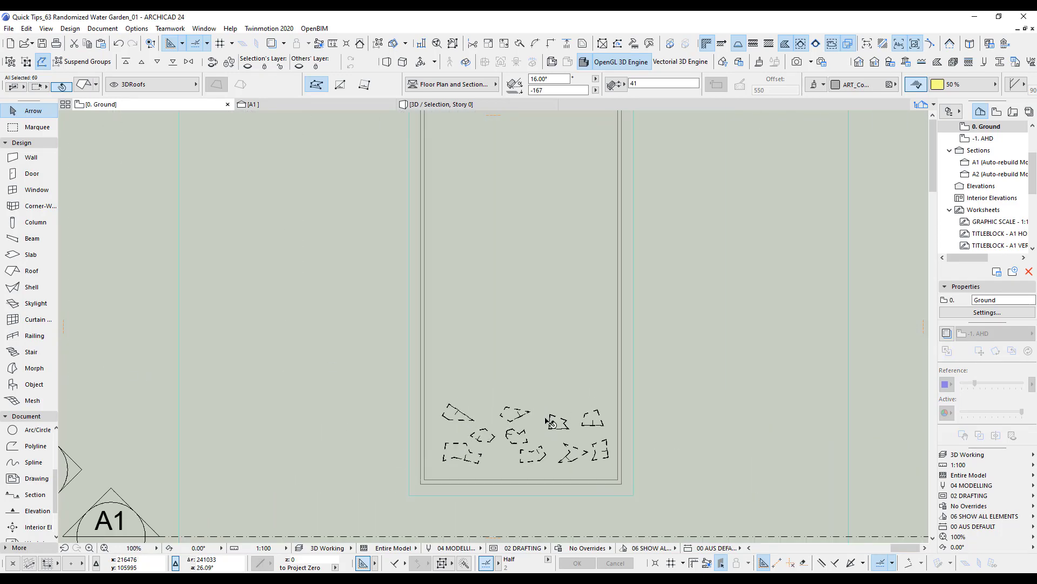
middle_click_drag(532, 414, 474, 391)
scroll(478, 394, "down", 3)
scroll(450, 385, "up", 2)
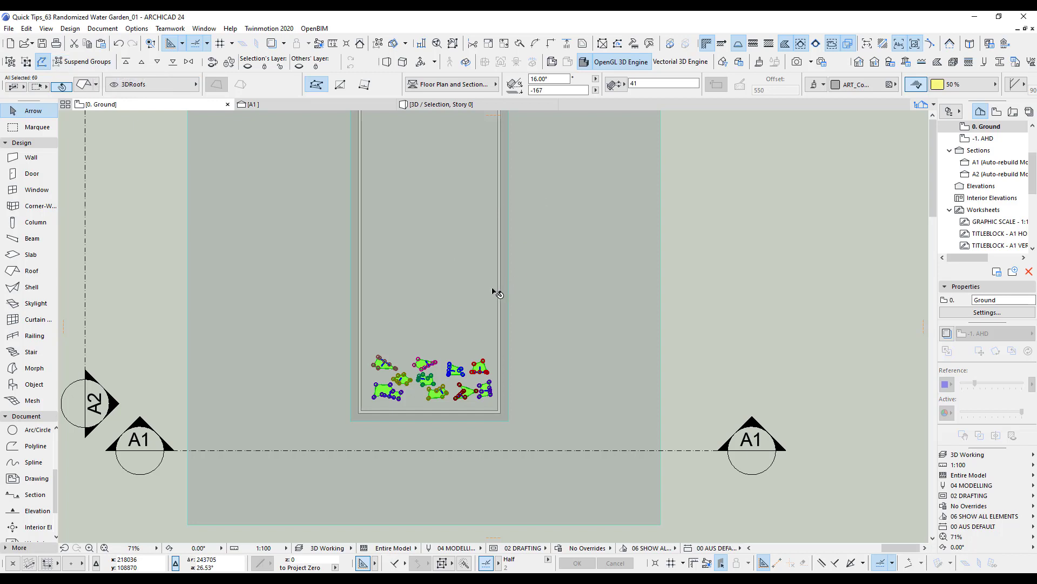
- Configure a drag multiplication of all selected stacks with Increment and Spread, 0 vertical displacement and randomized copy rotation
key("ctrl+u")
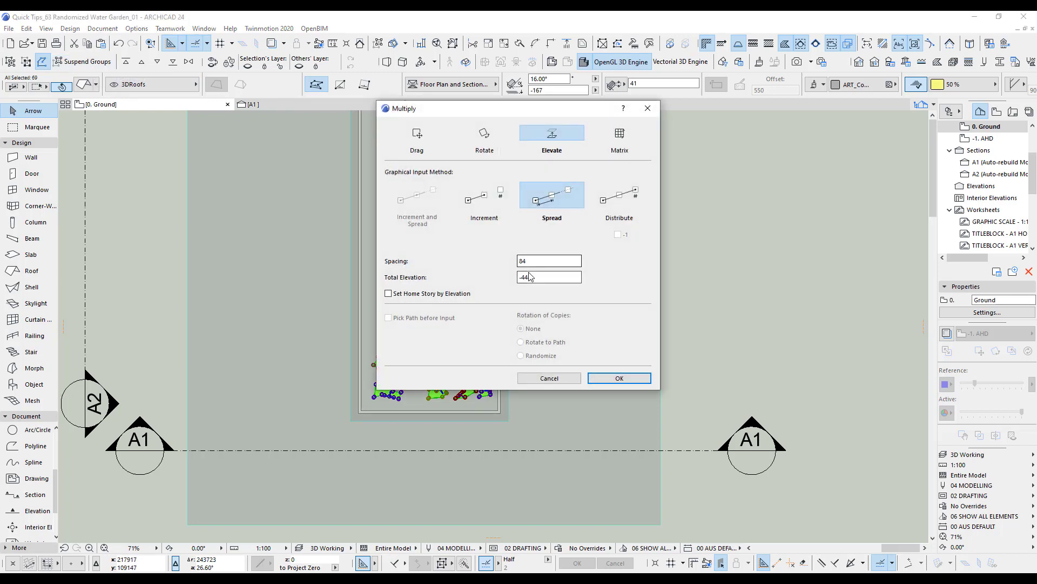
left_click(417, 138)
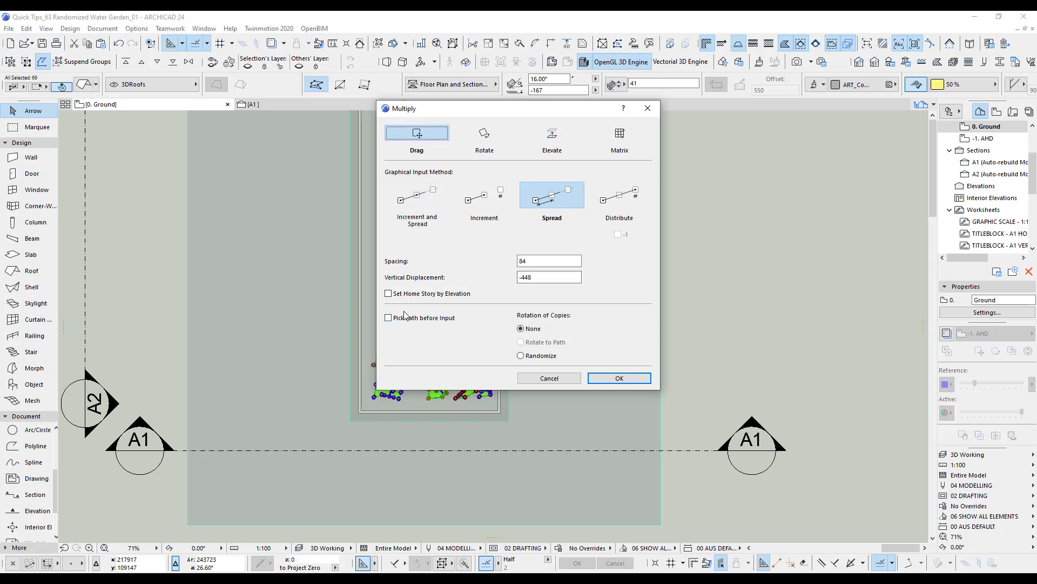
left_click(416, 195)
key("Tab")
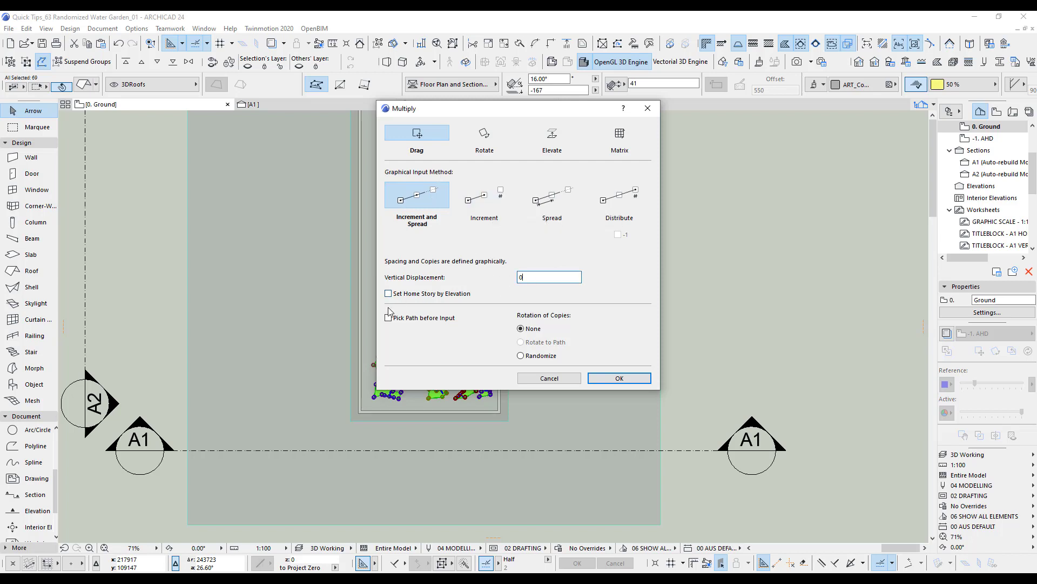
key("Tab")
left_click(595, 379)
- Spread the randomly rotated copies of the stacks diagonally from beside the pool's lower end over about 30 m
left_click(524, 380)
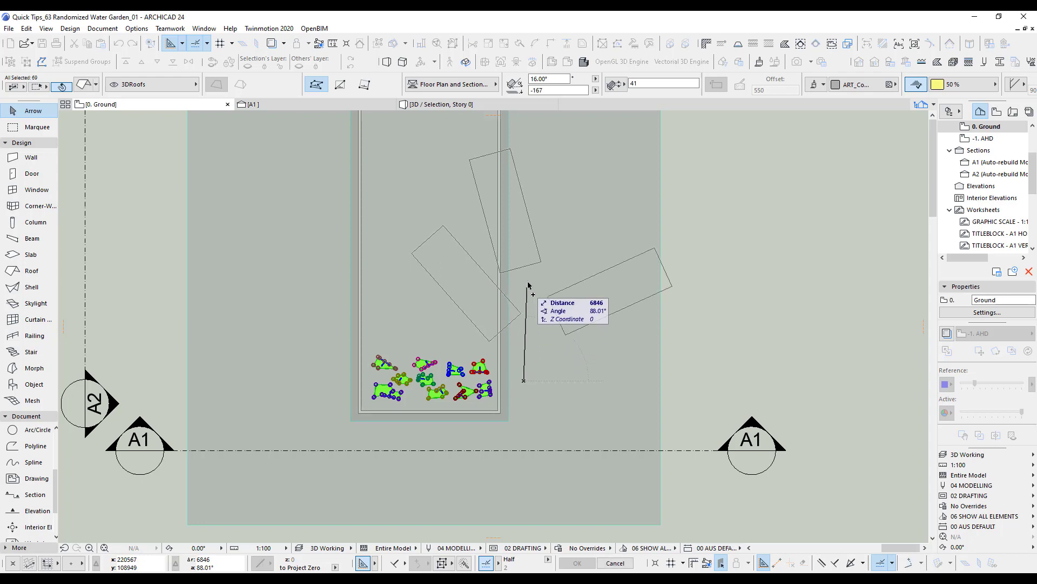
scroll(522, 297, "down", 2)
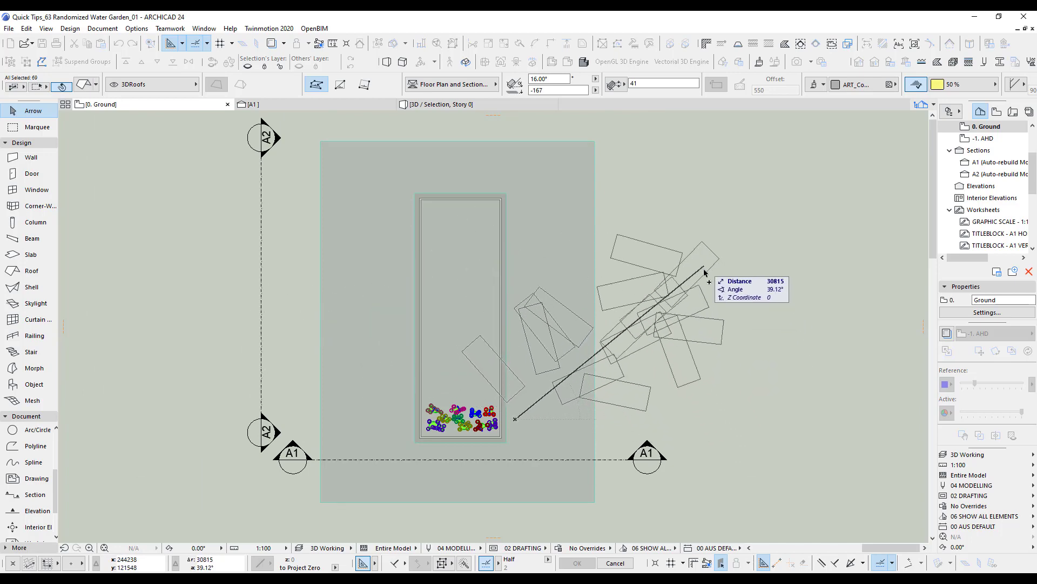
left_click(682, 252)
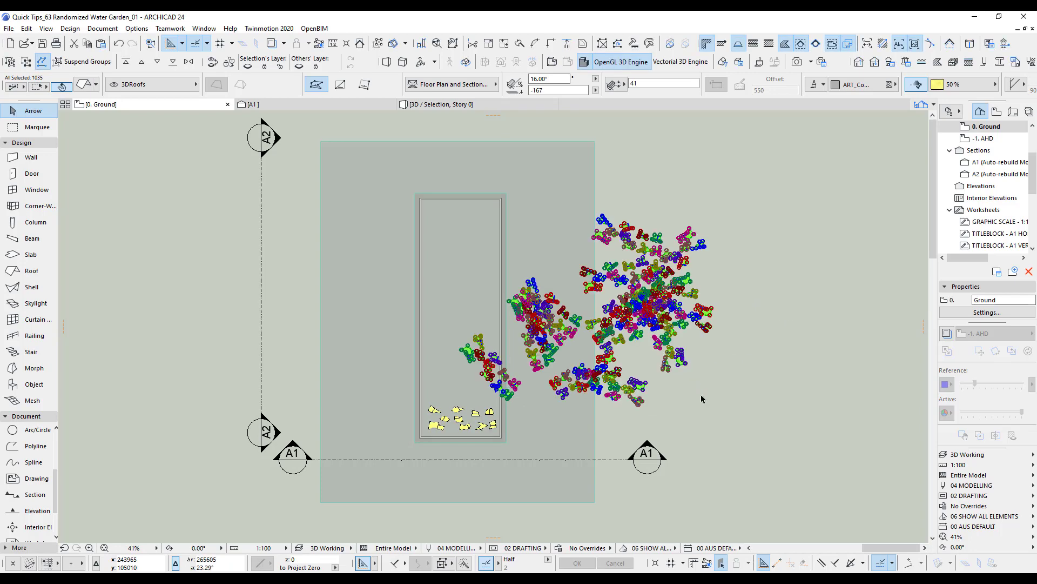
scroll(598, 363, "up", 5)
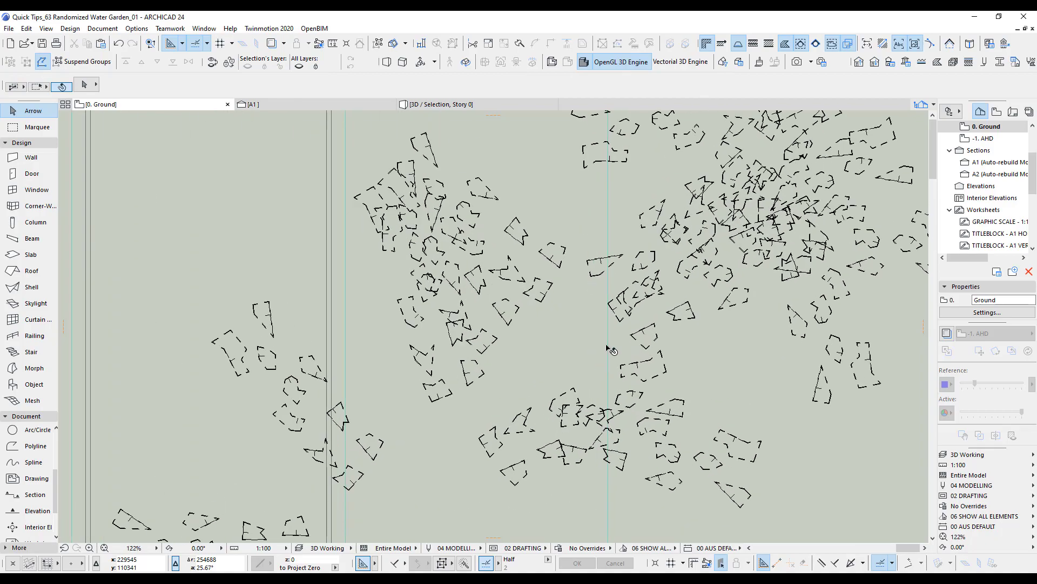
- Examine the diagonally spread copies of the stacks on the ground plan and in 3D around the pool
scroll(598, 320, "down", 5)
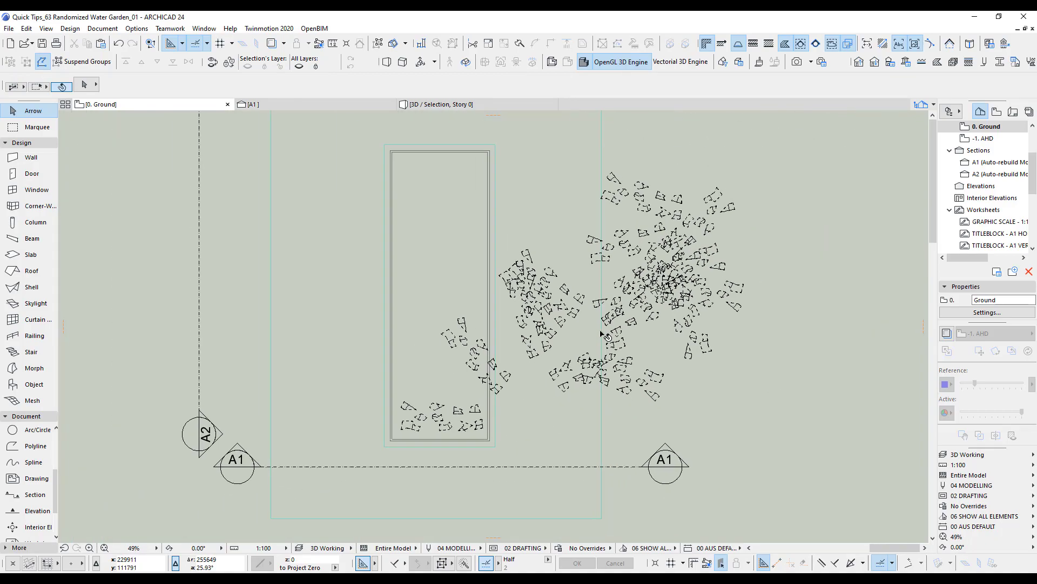
key("ctrl+F5")
scroll(616, 338, "down", 5)
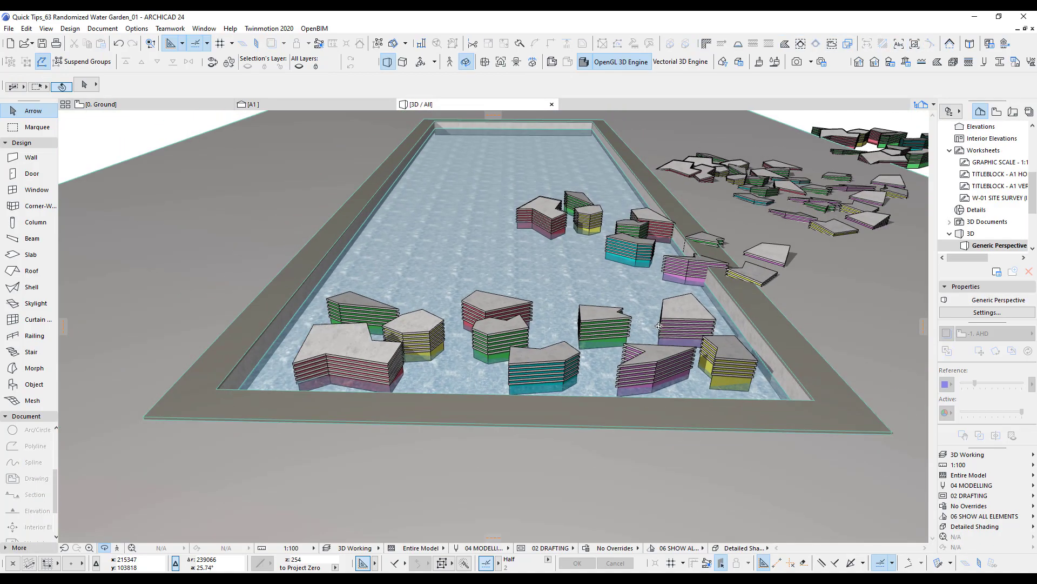
middle_click_drag(746, 300, 430, 297)
scroll(560, 246, "up", 1)
middle_click_drag(560, 246, 756, 308)
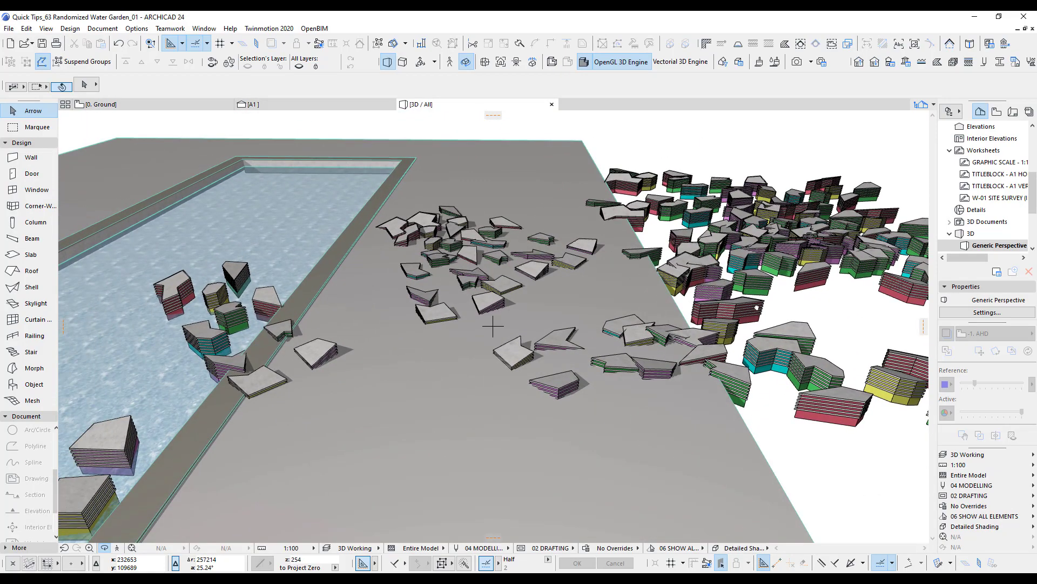
key("F2")
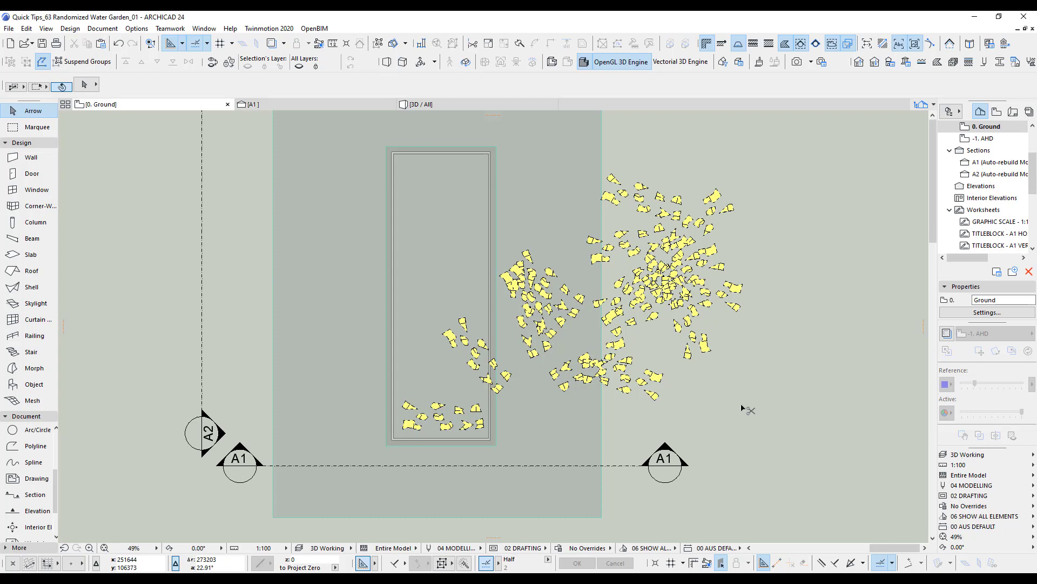
- Undo the drag multiplication of all stacks and clear the selection on the ground floor plan
key("ctrl+z")
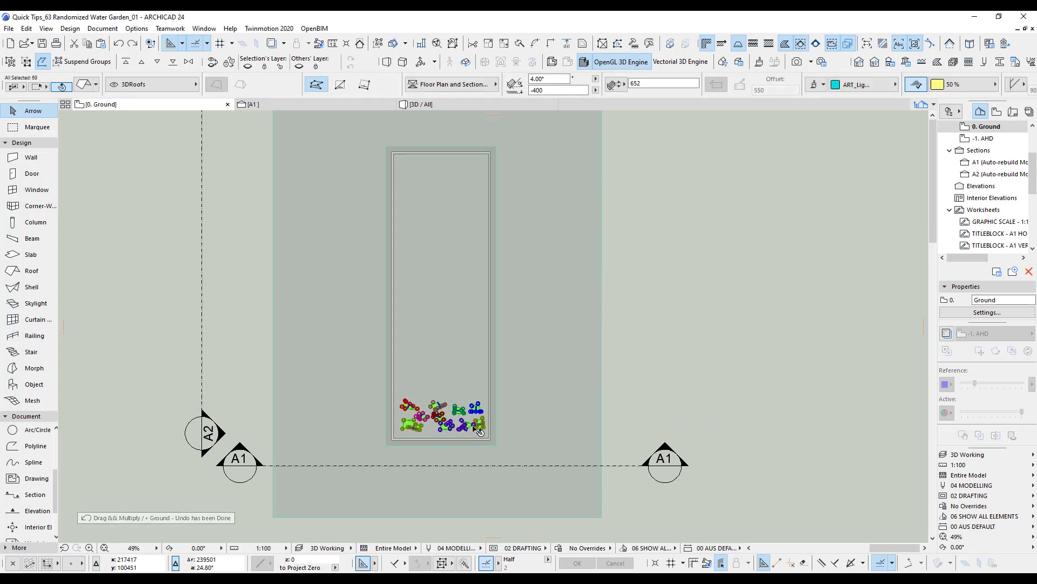
scroll(476, 430, "up", 5)
left_click(833, 340)
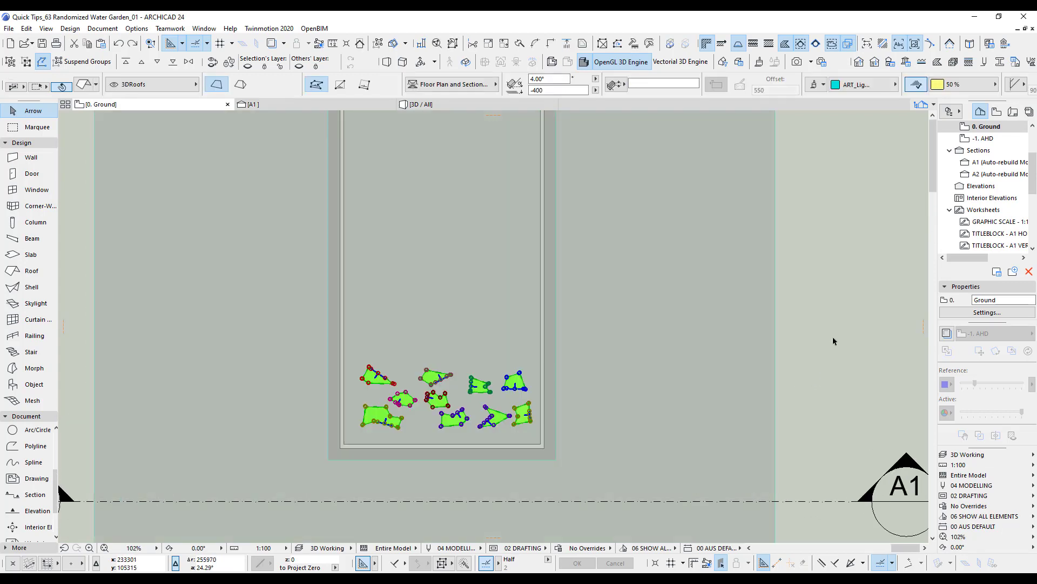
scroll(522, 435, "up", 5)
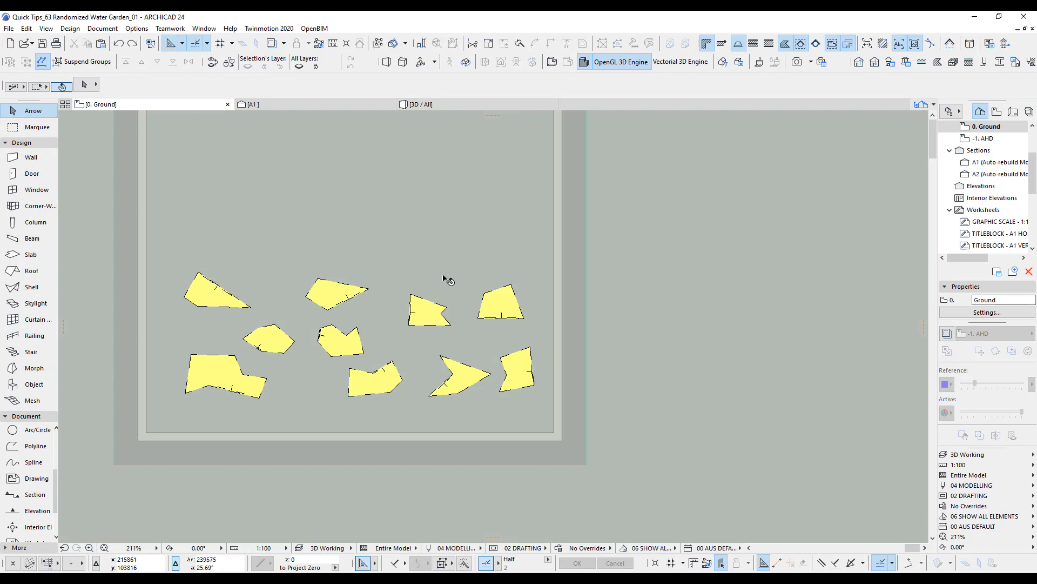
left_click(424, 284)
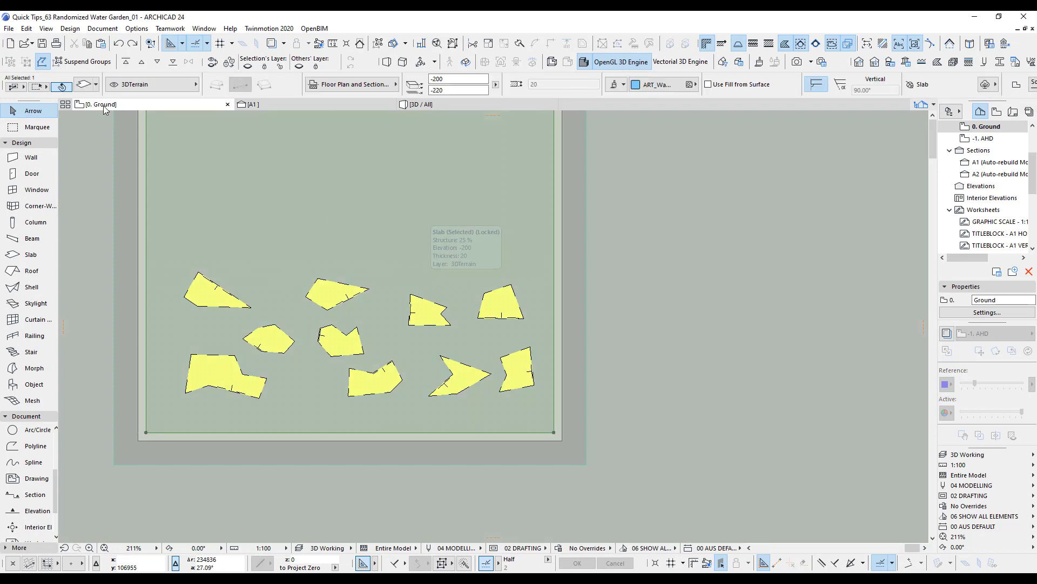
left_click(449, 268)
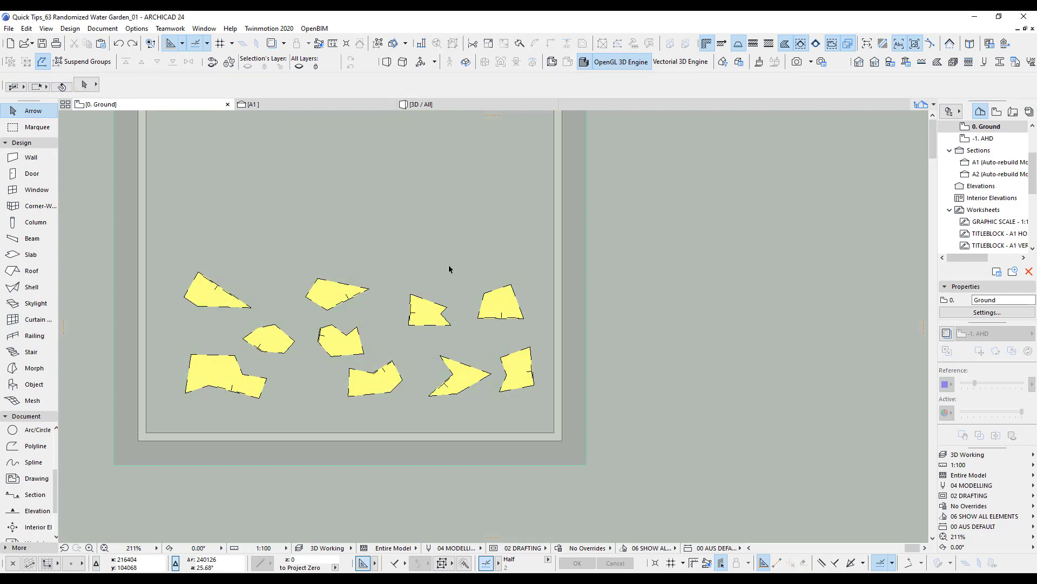
- Multiply the four right-hand stacks in a line up the pool's right side, making four randomly rotated copies of the group
left_click_drag(413, 271, 527, 394)
scroll(483, 410, "down", 2)
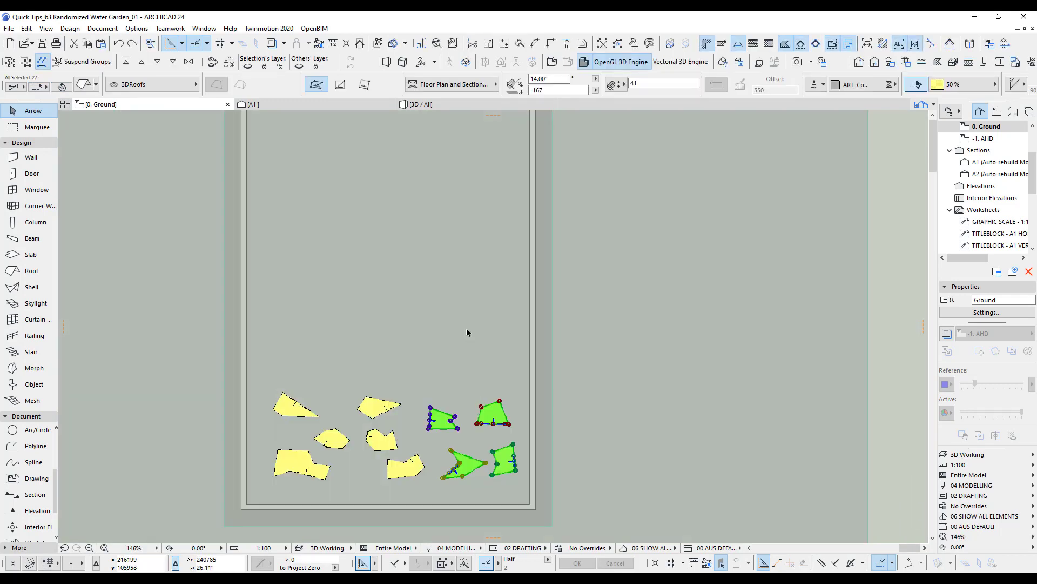
key("ctrl+u")
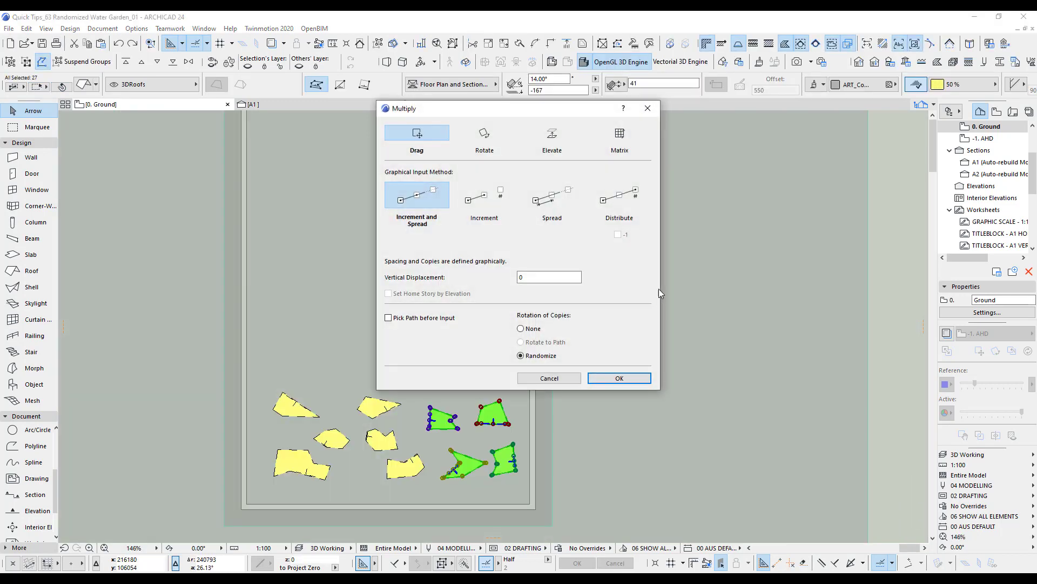
left_click(626, 380)
left_click(475, 441)
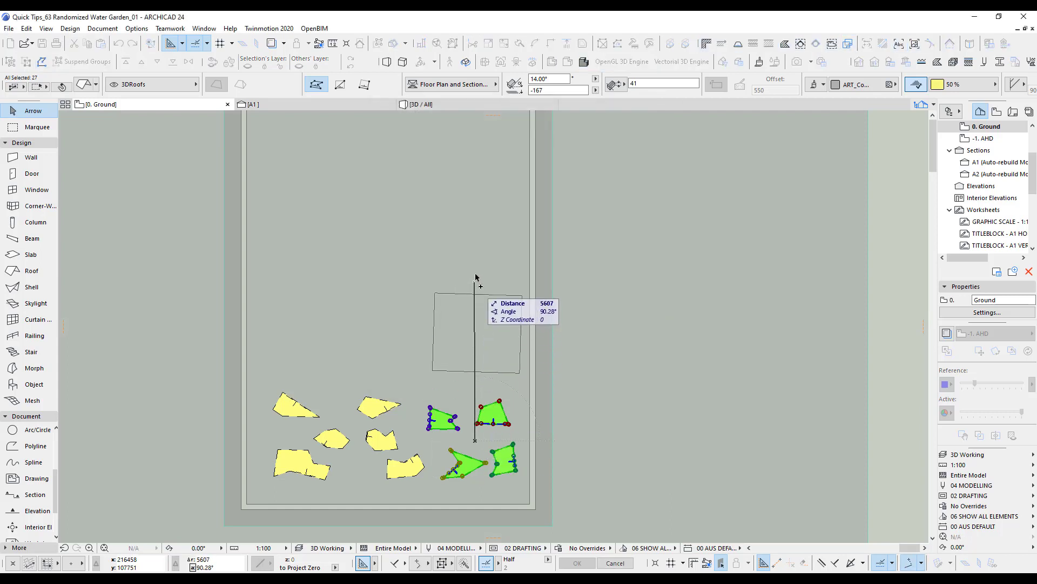
scroll(474, 273, "down", 2)
middle_click_drag(475, 274, 465, 440)
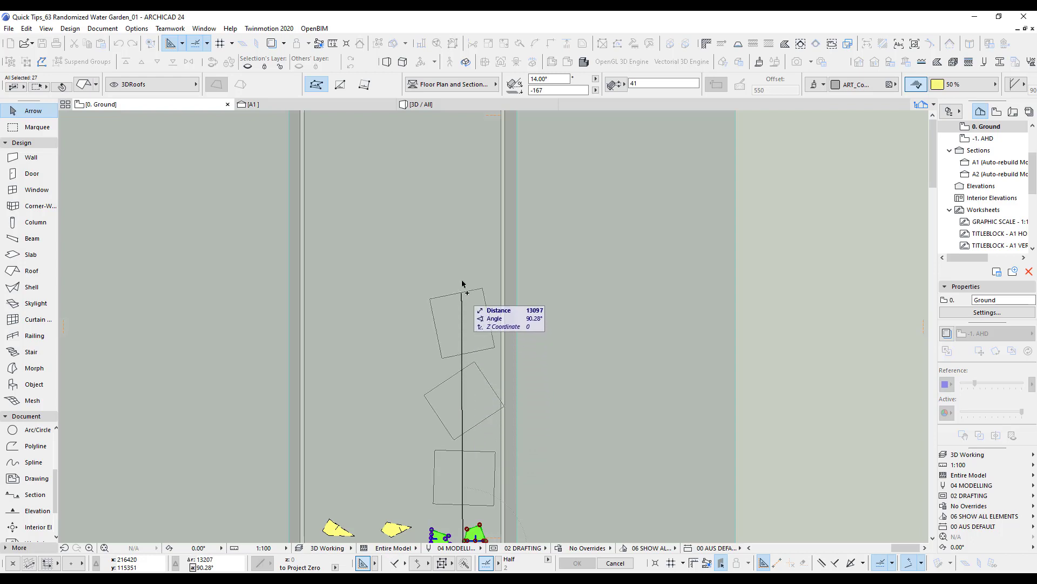
left_click(458, 207)
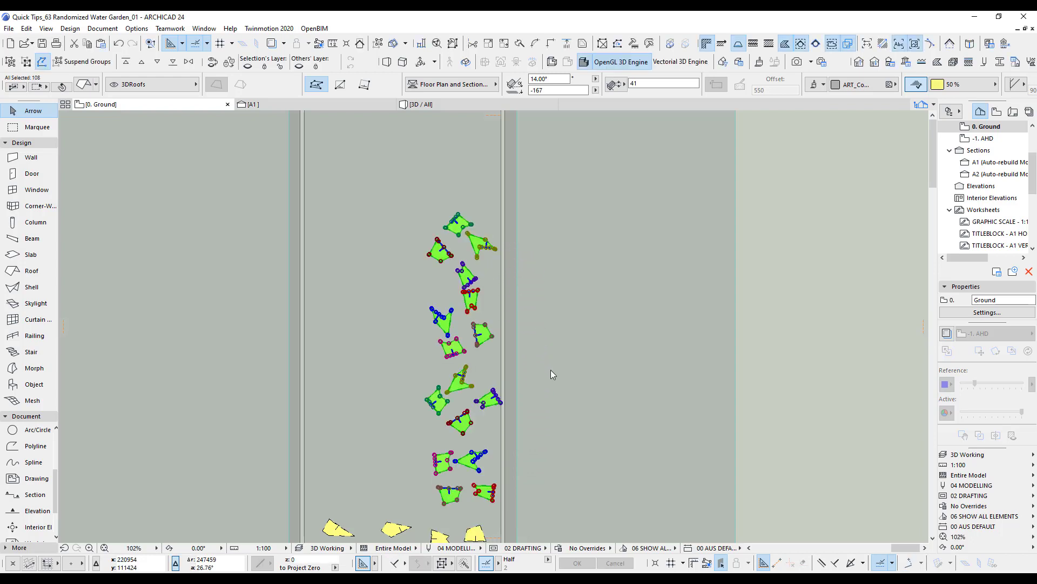
- Compare the arrangement of the rotated copies with the original four stacks in plan, and deselect them
middle_click_drag(551, 346, 552, 275)
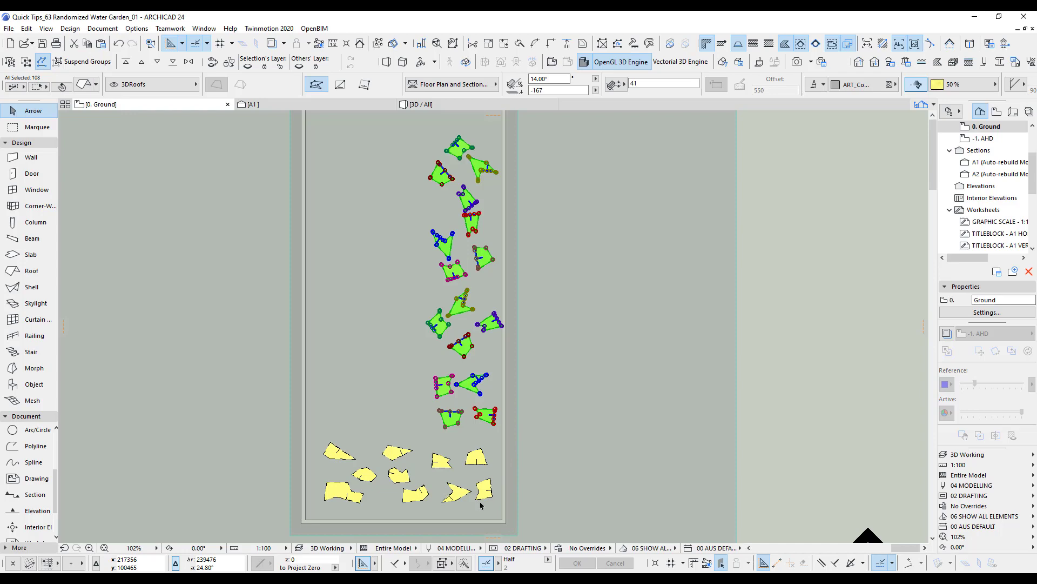
scroll(480, 505, "up", 3)
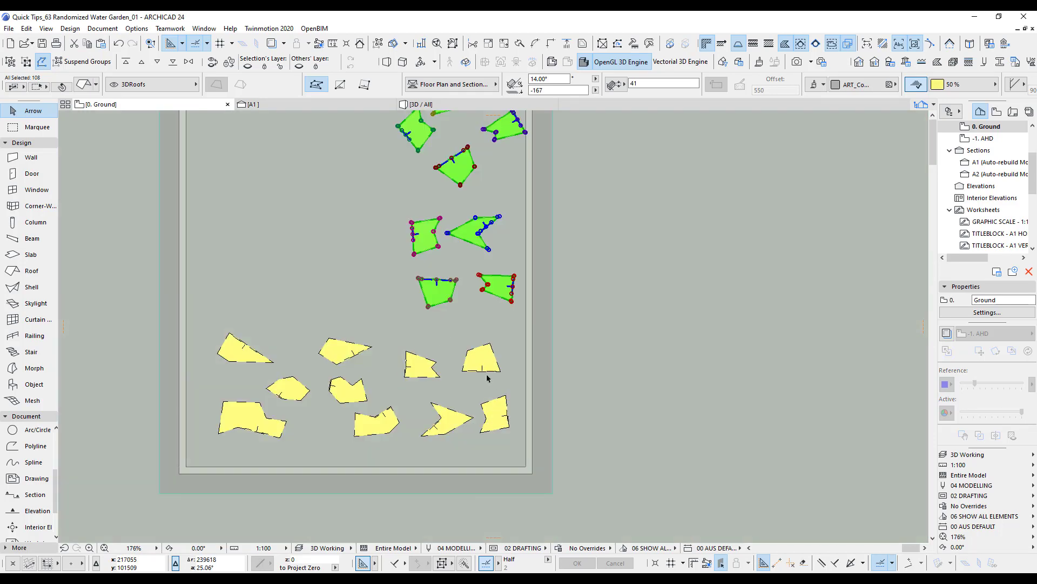
middle_click_drag(470, 240, 465, 373)
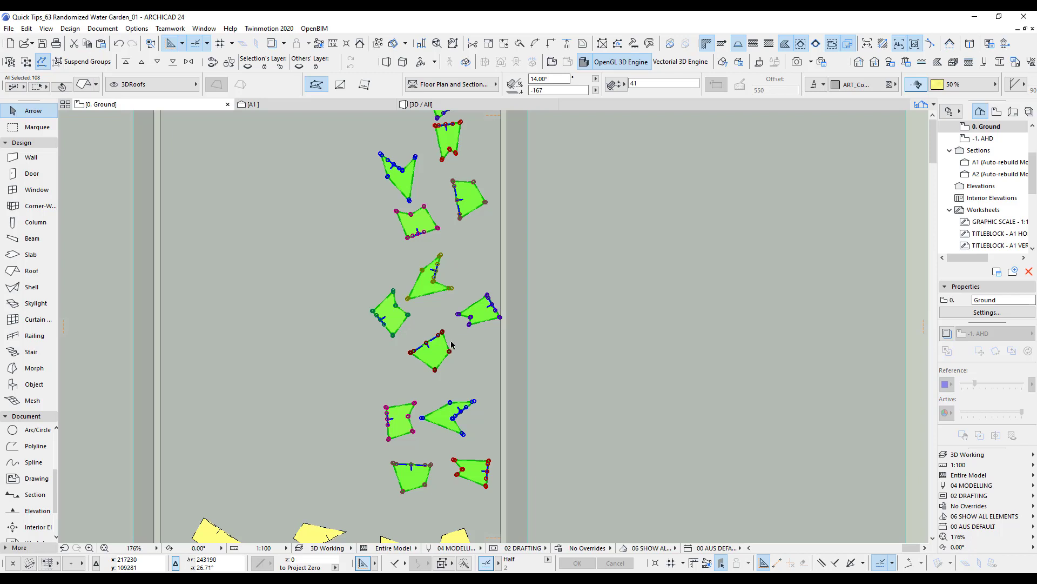
middle_click_drag(438, 388, 460, 253)
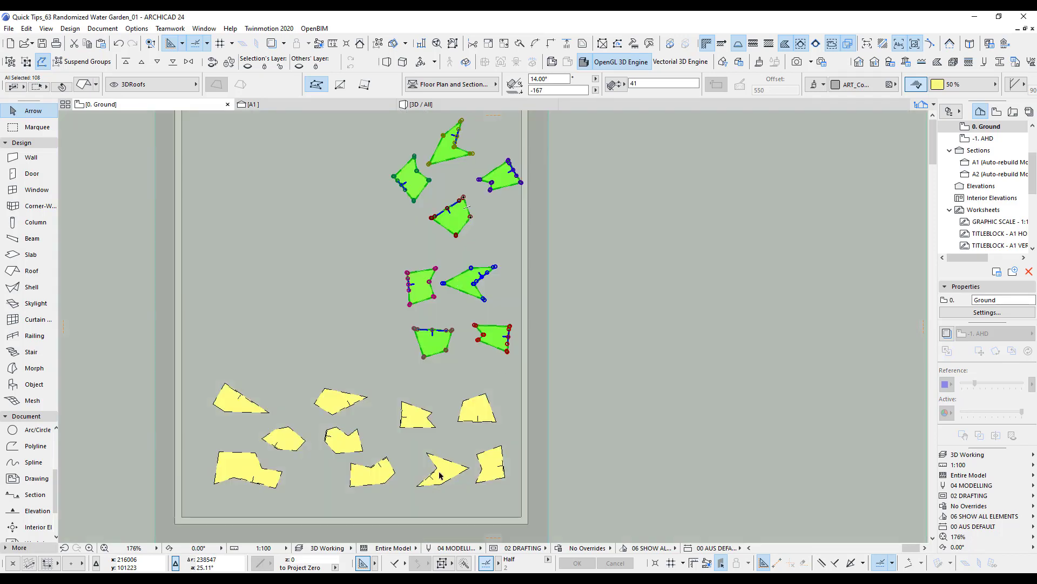
middle_click_drag(476, 256, 463, 341)
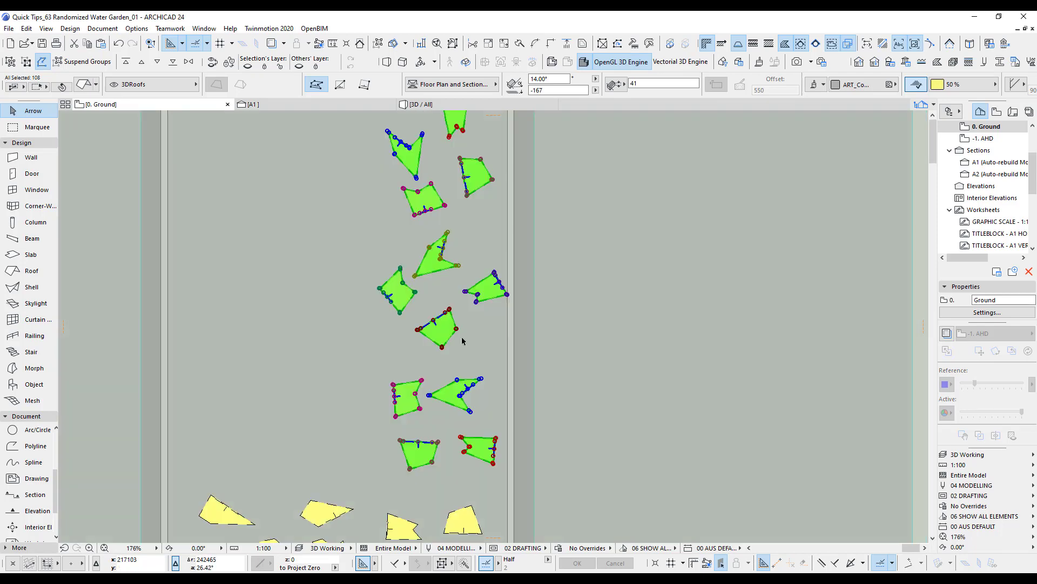
middle_click_drag(443, 253, 400, 256)
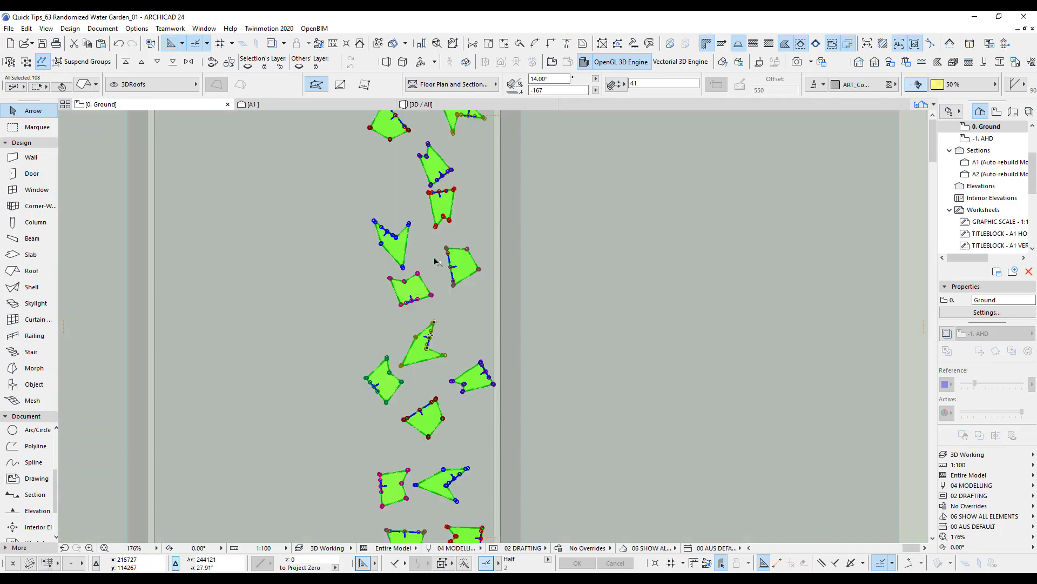
scroll(564, 384, "down", 4)
middle_click_drag(580, 431, 581, 357)
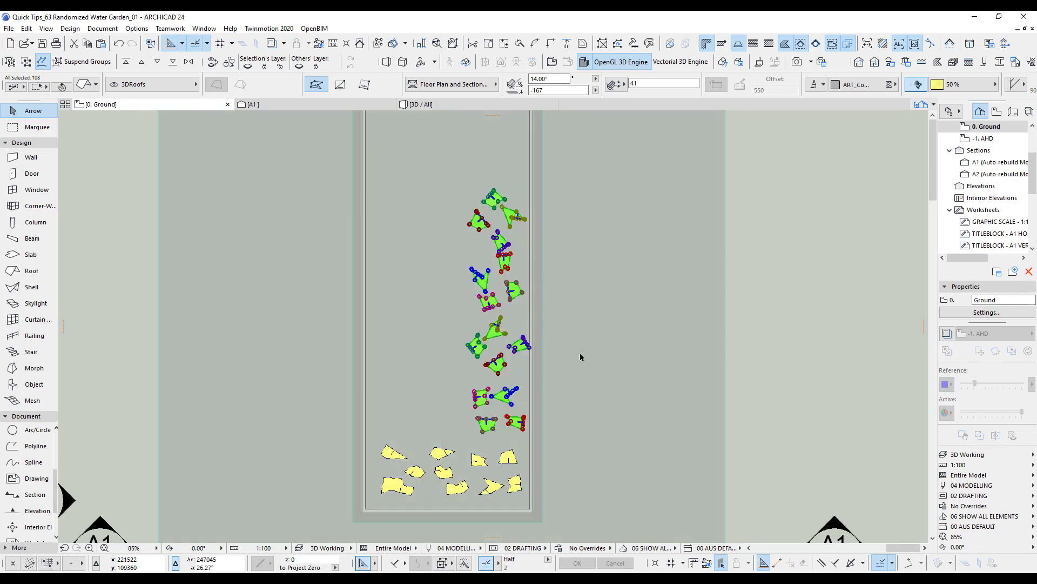
left_click(791, 348)
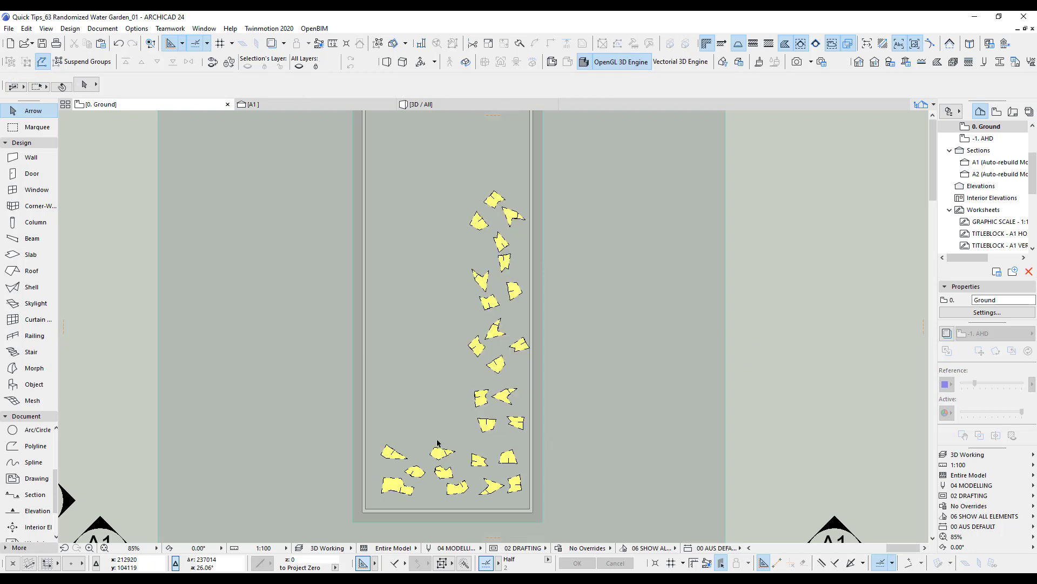
- Try to multiply the upper-left triangular stack into eight randomly rotated copies up the left half of the pool
left_click(390, 451)
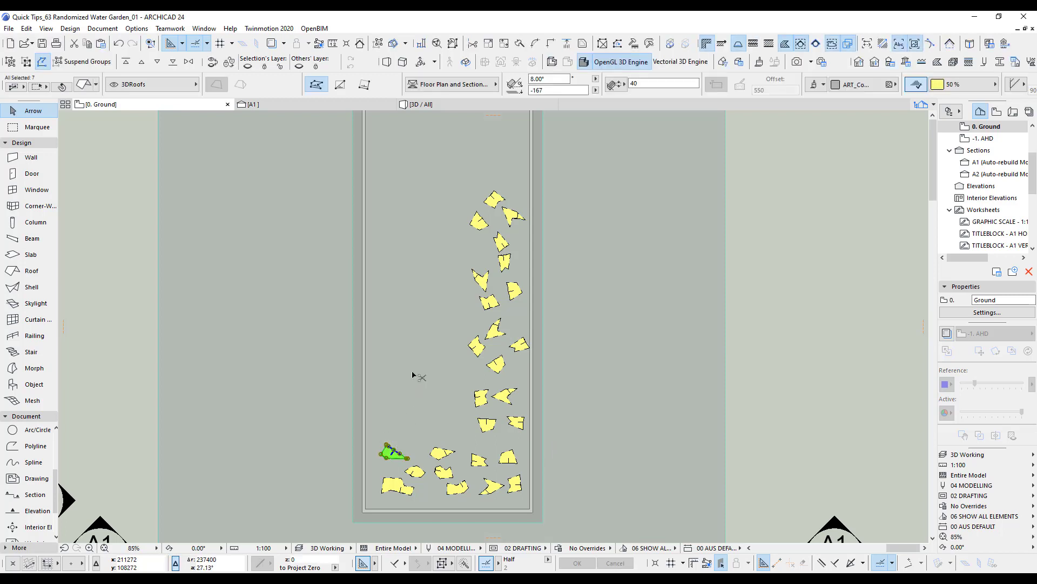
key("ctrl+u")
key("Return")
left_click(393, 439)
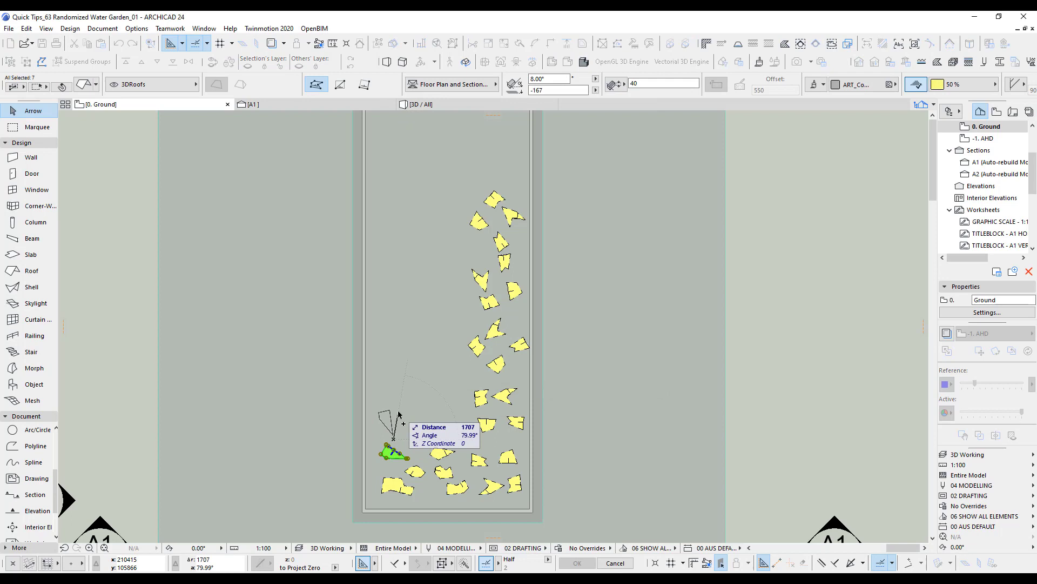
left_click(421, 392)
left_click(436, 206)
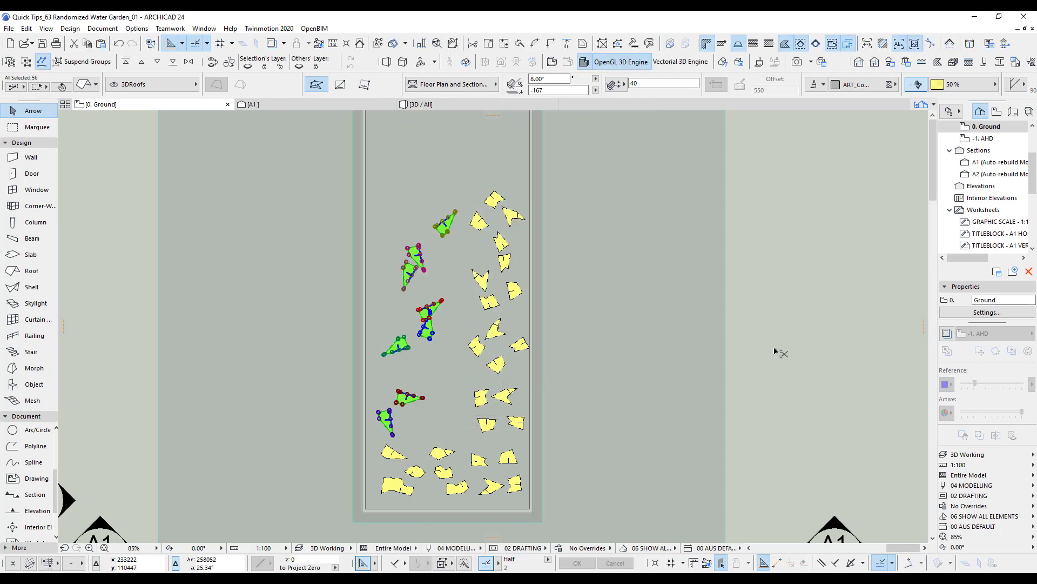
key("ctrl+z")
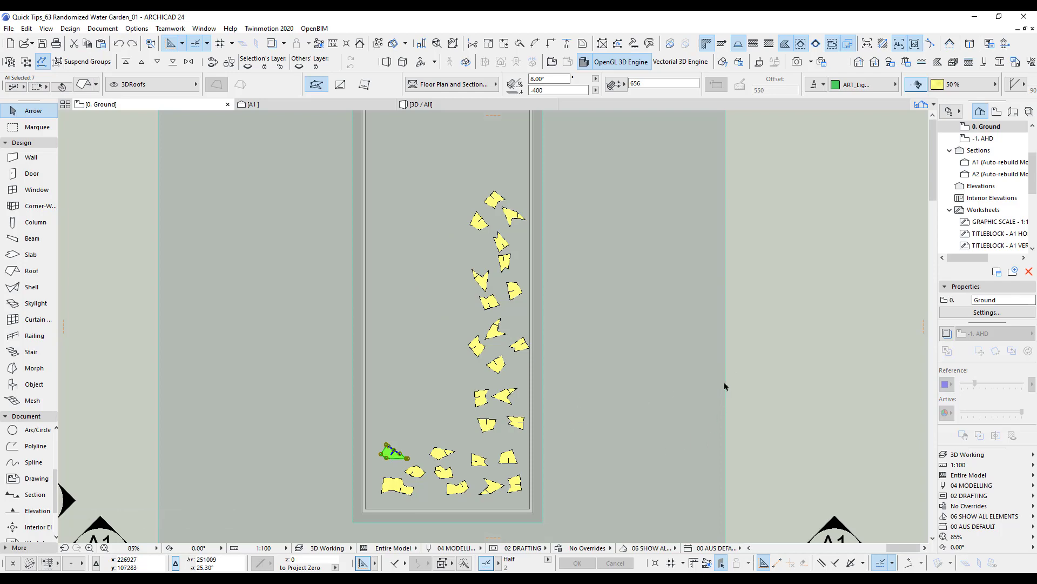
left_click(768, 370)
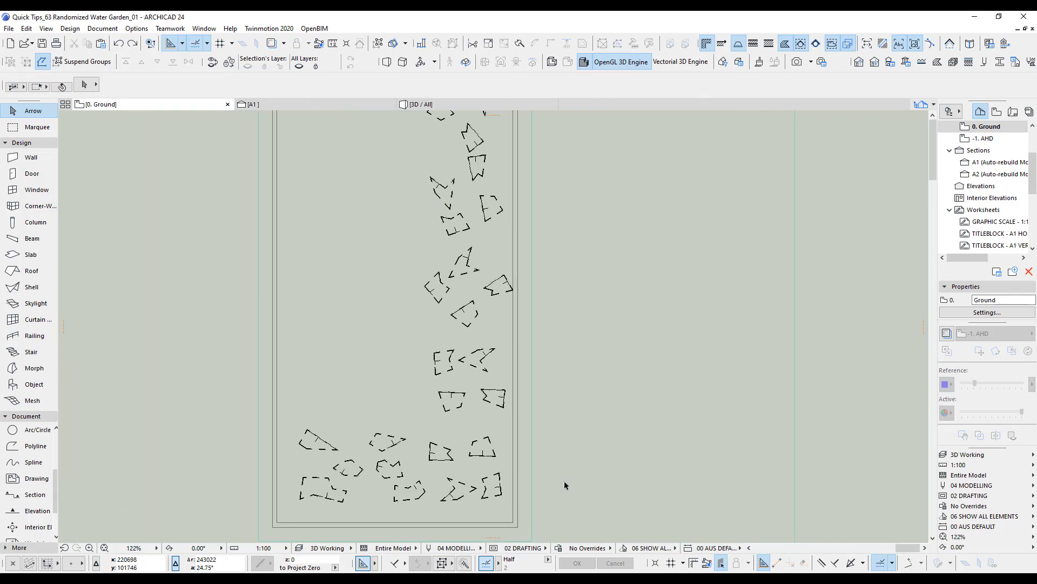
- Move individual copied stacks one by one from the pool's right side to scattered spots in its left half and middle
scroll(505, 249, "up", 1)
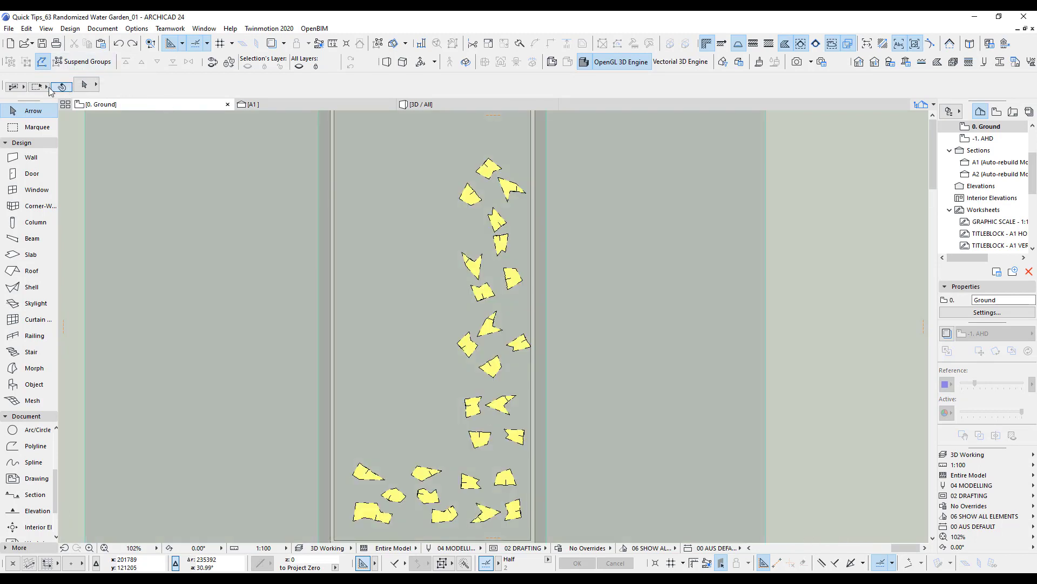
left_click(468, 346)
left_click_drag(466, 344, 360, 414)
left_click(488, 297)
left_click_drag(487, 297, 368, 309)
left_click(486, 329)
left_click_drag(486, 329, 404, 417)
left_click_drag(471, 264, 363, 354)
left_click_drag(498, 225, 440, 330)
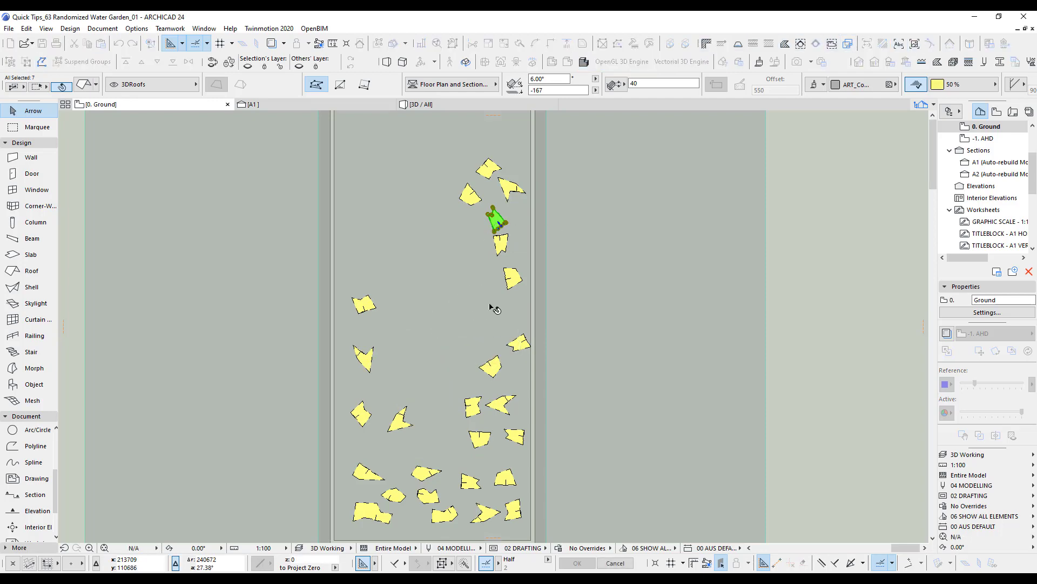
left_click_drag(511, 286, 470, 406)
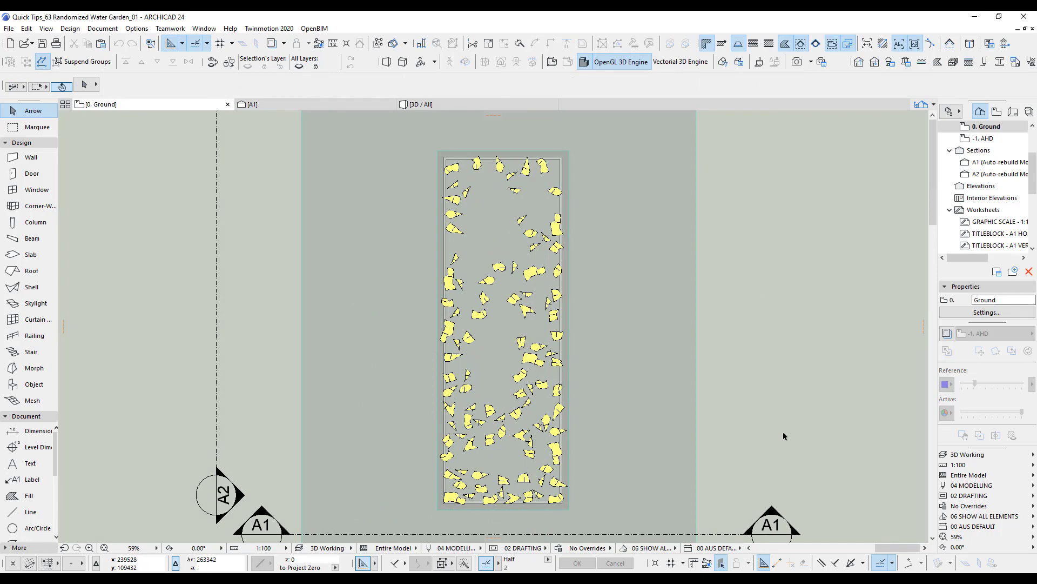
- Inspect the filled pool in 3D and compare its stack layout with the reference photo beside the ground plan
key("F3")
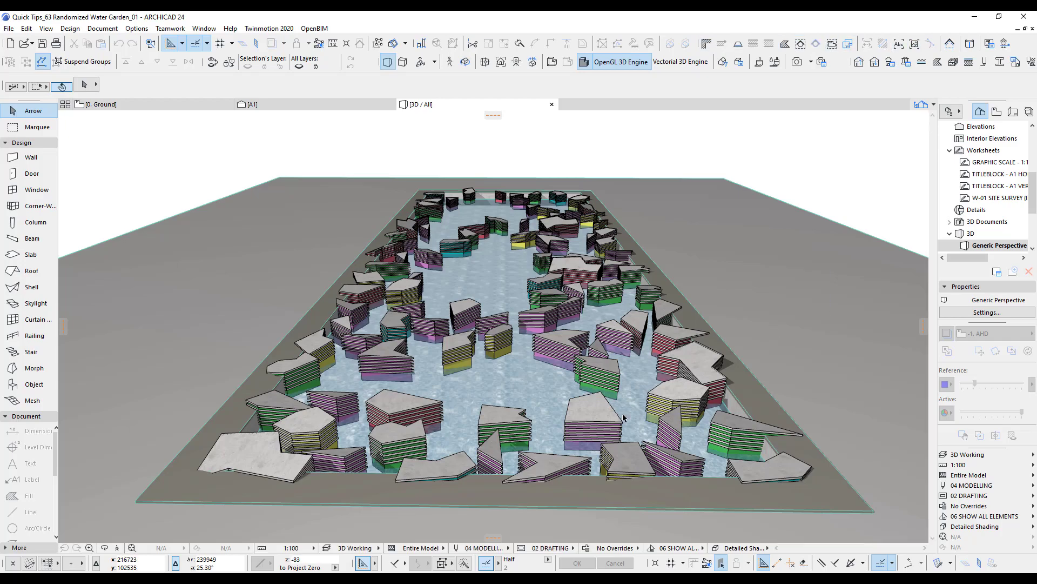
middle_click_drag(656, 424, 721, 401)
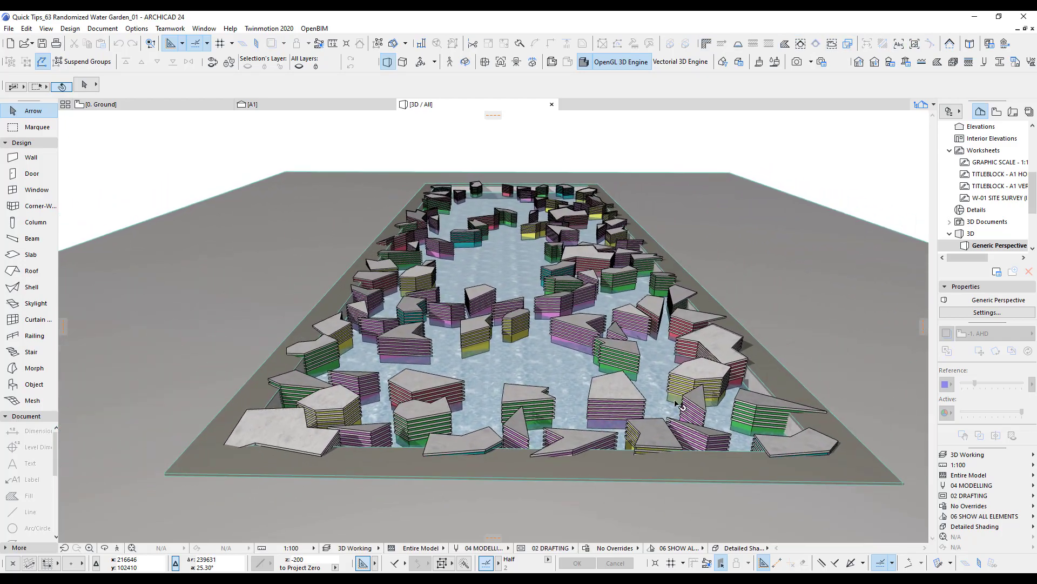
key("F2")
scroll(484, 407, "down", 4)
middle_click_drag(405, 389, 631, 385)
scroll(438, 414, "up", 4)
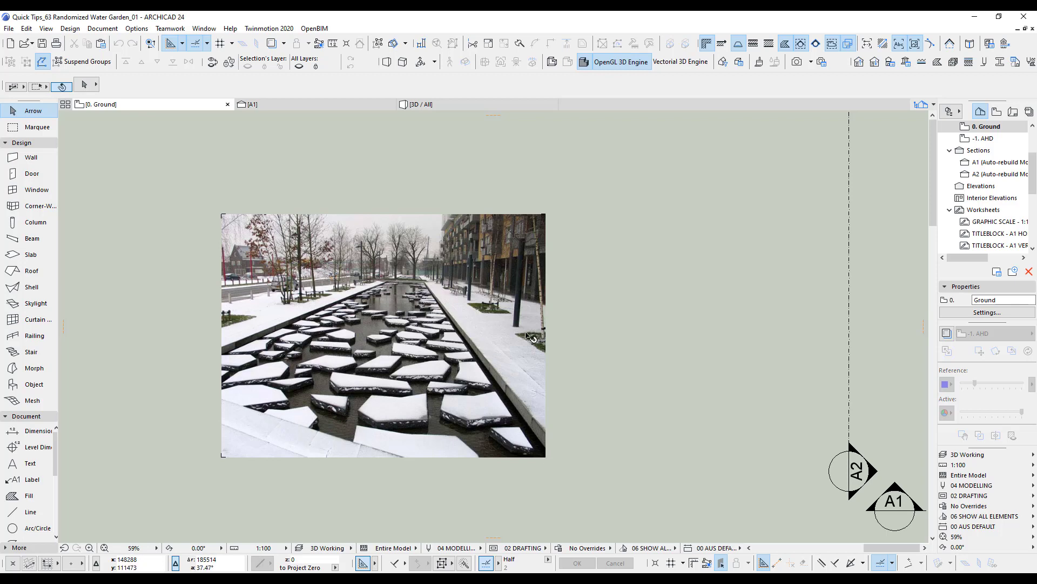
scroll(654, 332, "down", 3)
middle_click_drag(886, 359, 457, 365)
scroll(571, 363, "up", 1)
scroll(457, 365, "up", 1)
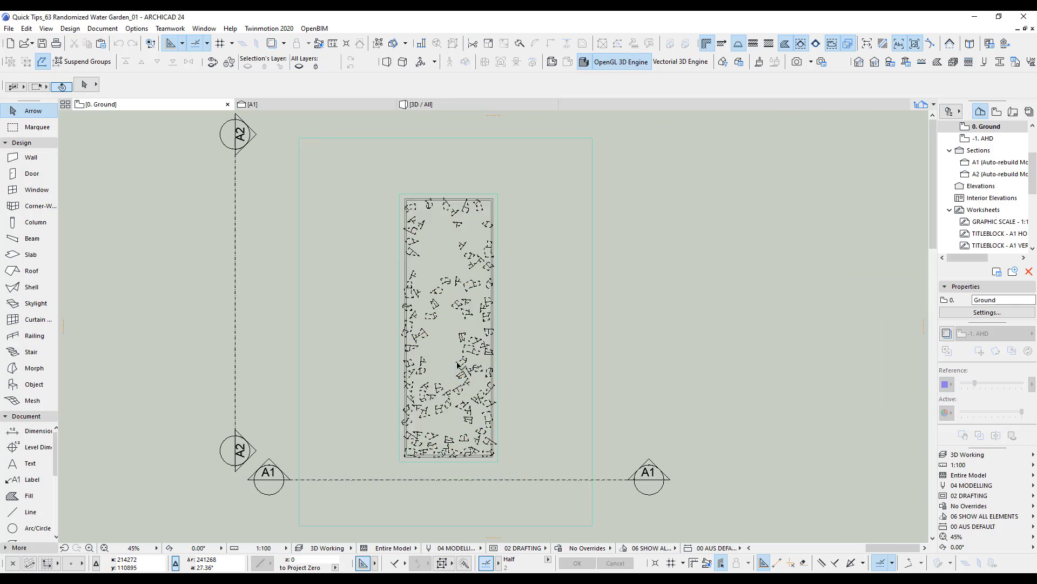
- Draw a 10000 by 30000 rectangular polyline along the pool wall's inner face on the ground plan
scroll(458, 365, "up", 1)
left_click_drag(54, 458, 53, 469)
left_click(34, 511)
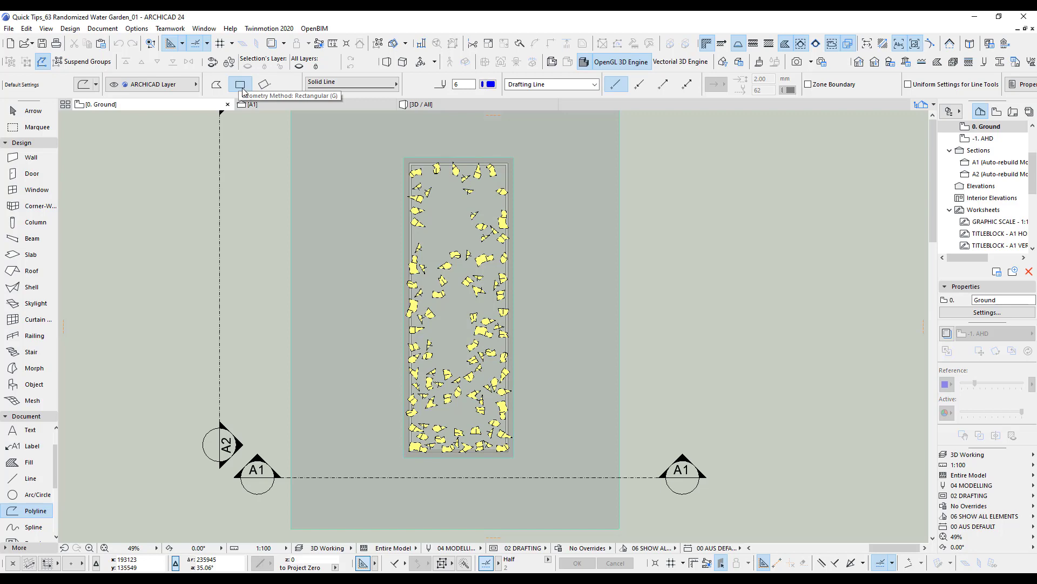
scroll(427, 169, "up", 5)
left_click(370, 157)
scroll(495, 241, "down", 3)
middle_click_drag(495, 241, 389, 135)
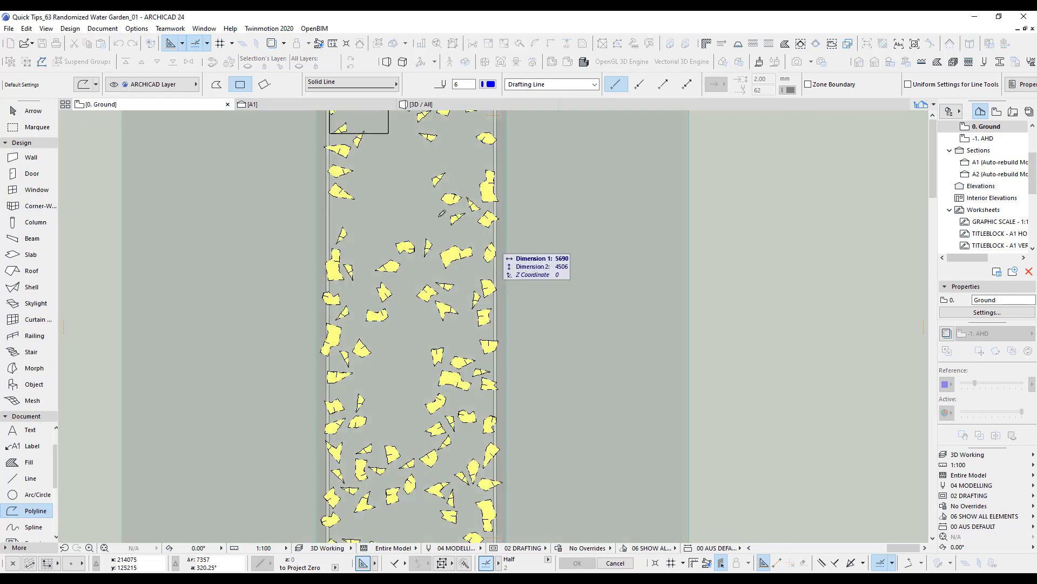
middle_click_drag(481, 346, 482, 159)
scroll(500, 434, "up", 1)
scroll(500, 433, "up", 5)
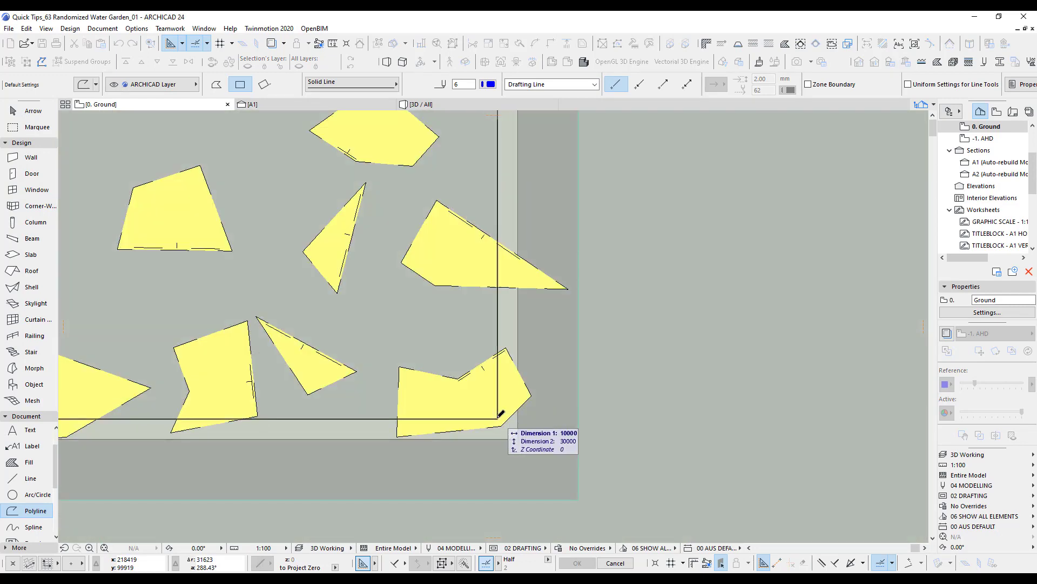
left_click(498, 417)
- Offset all edges of the rectangular polyline inward by 200
left_click(498, 418, "shift")
left_click(498, 418)
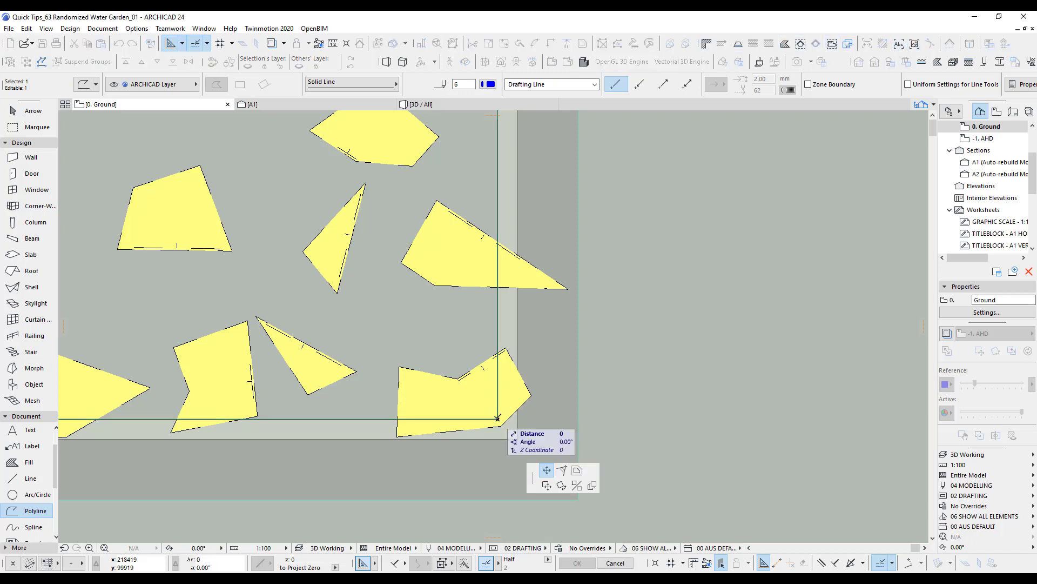
left_click(577, 469)
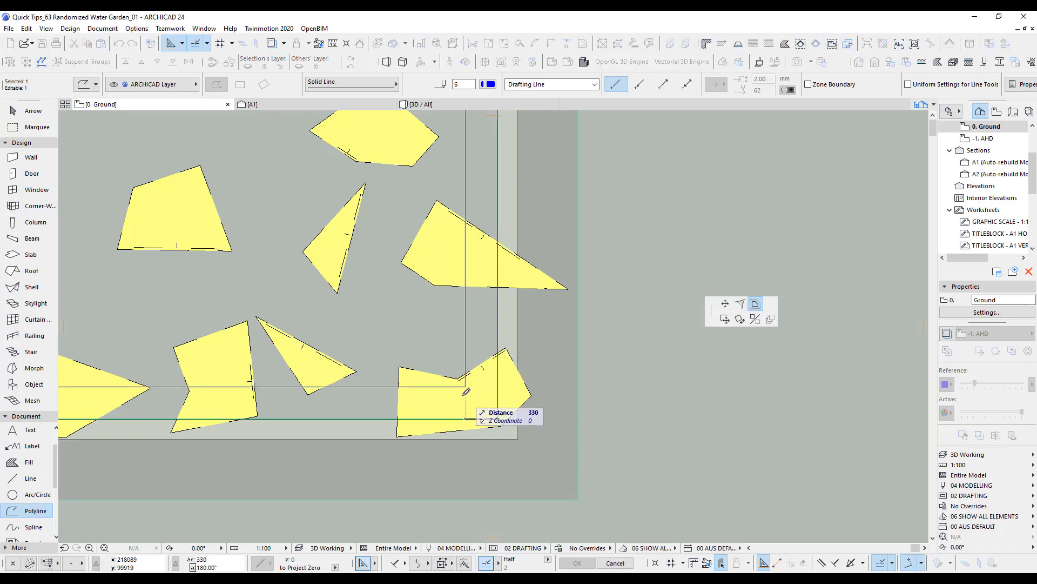
left_click(460, 370)
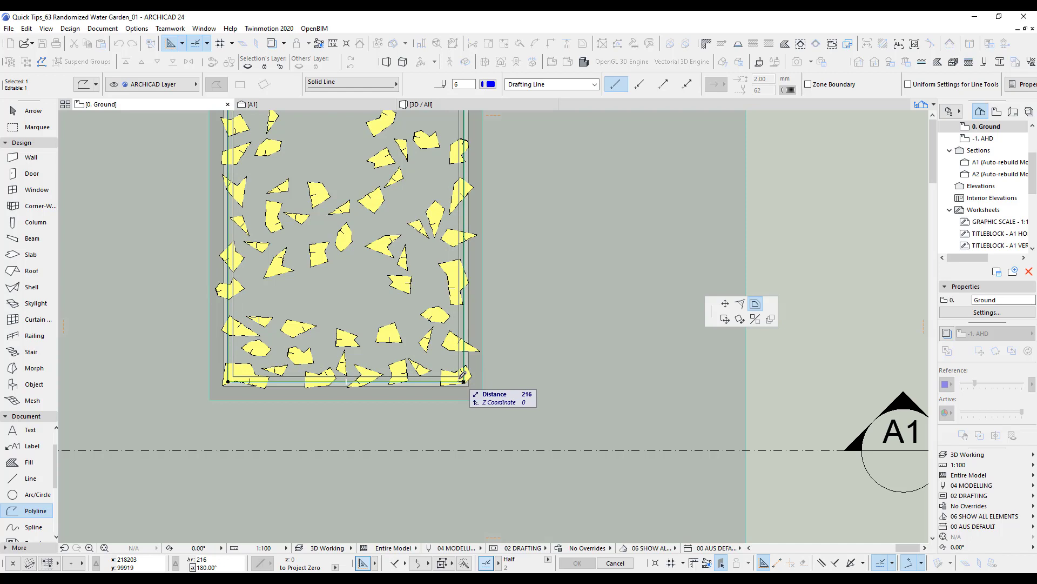
type("200")
key("Return")
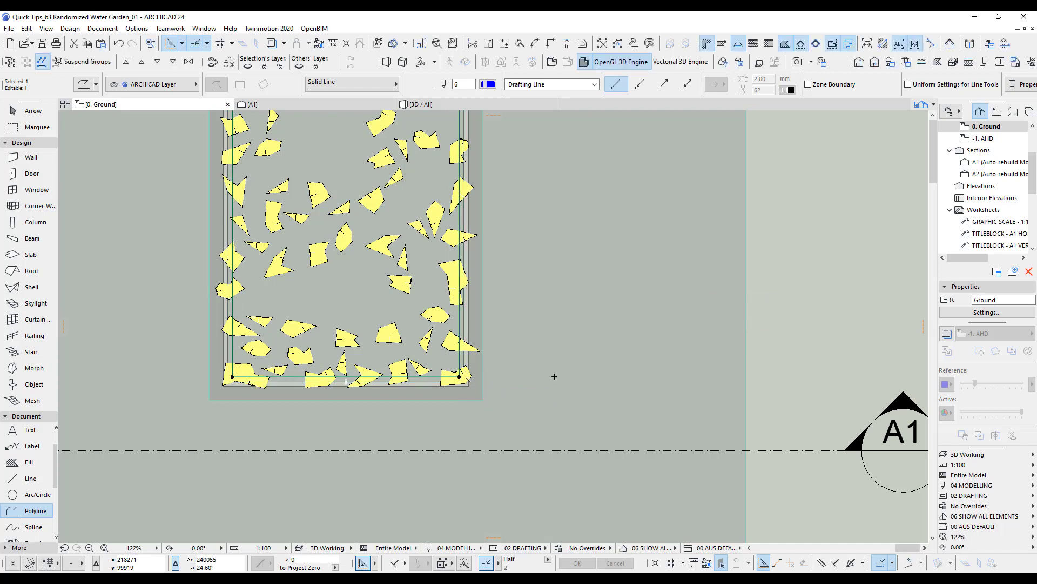
- Suspend groups, split all roof blocks along the inset rectangle's upper edge, and delete the pieces outside it
scroll(574, 303, "down", 4)
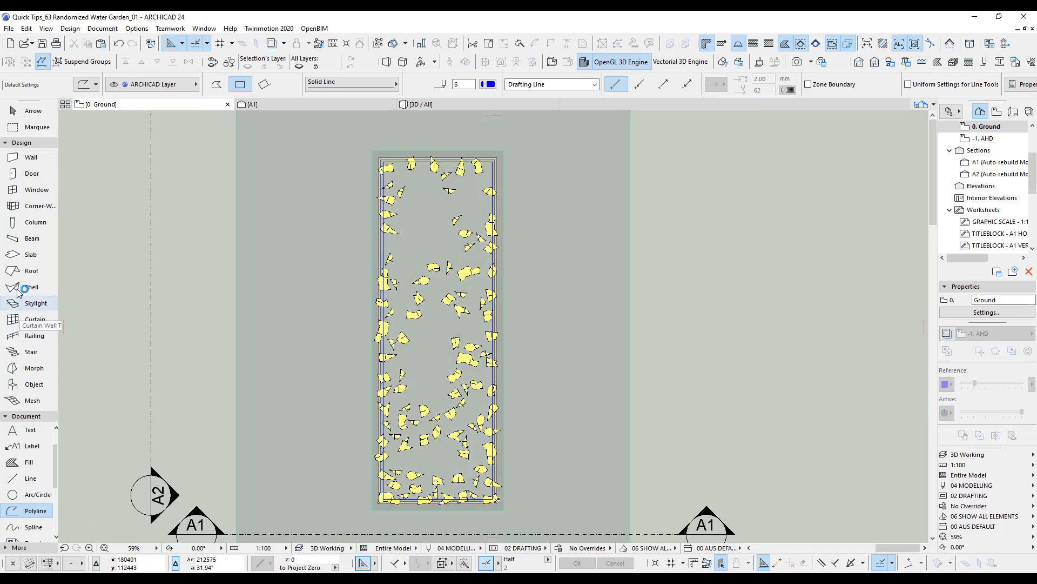
left_click(23, 272)
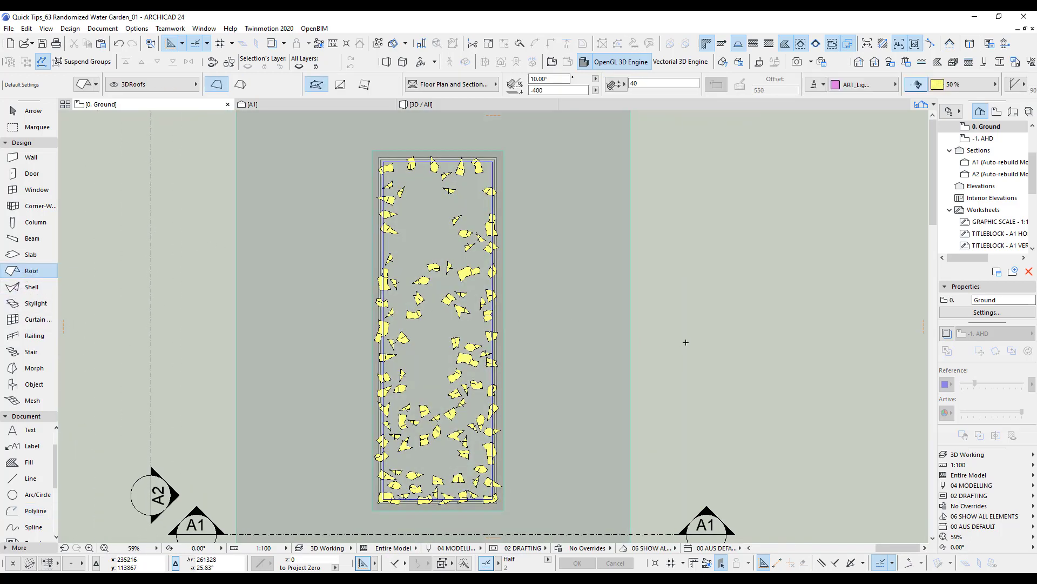
key("ctrl+a")
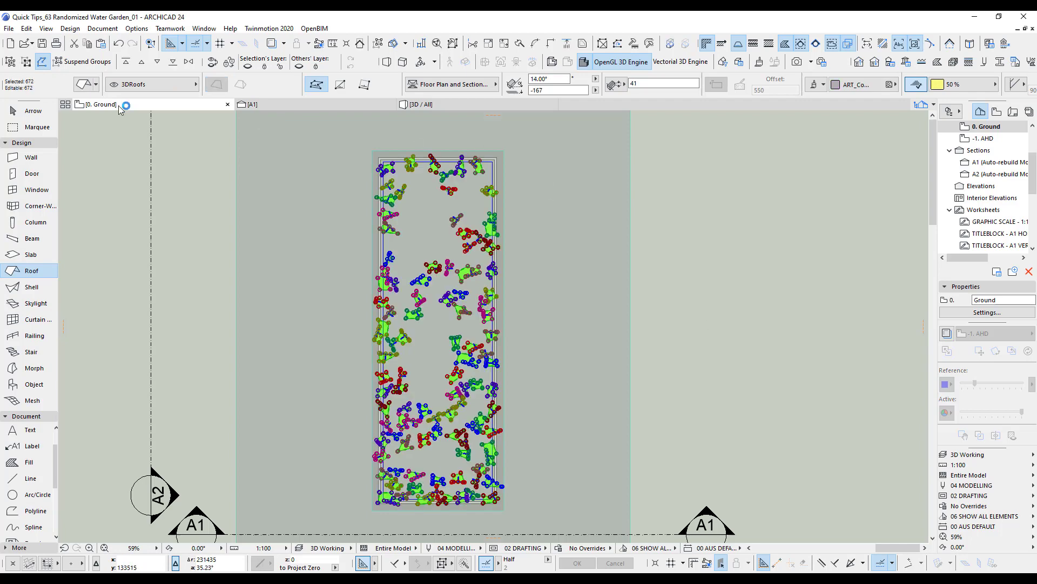
left_click(73, 64)
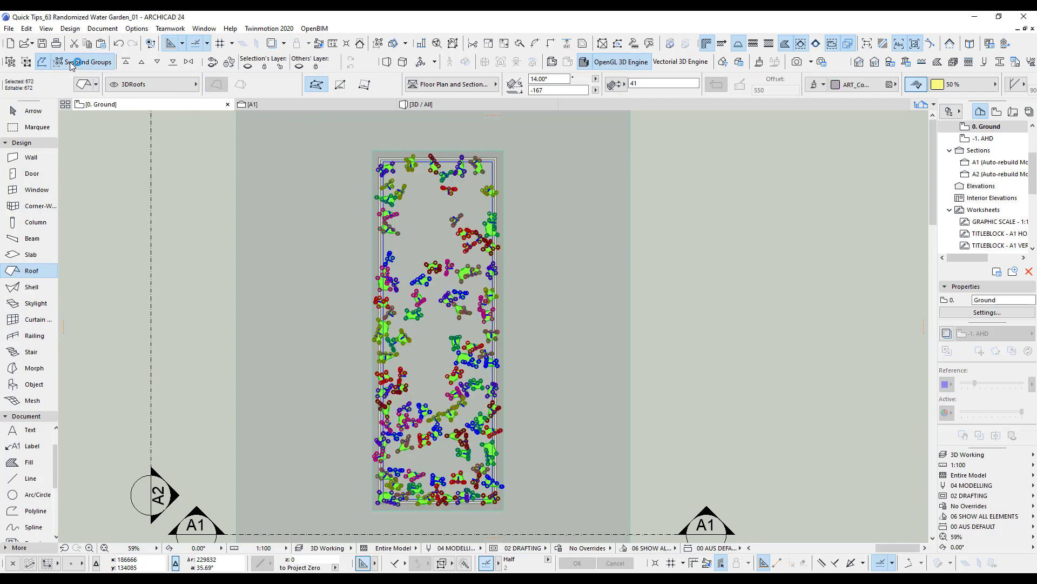
left_click(521, 47)
scroll(502, 150, "up", 8)
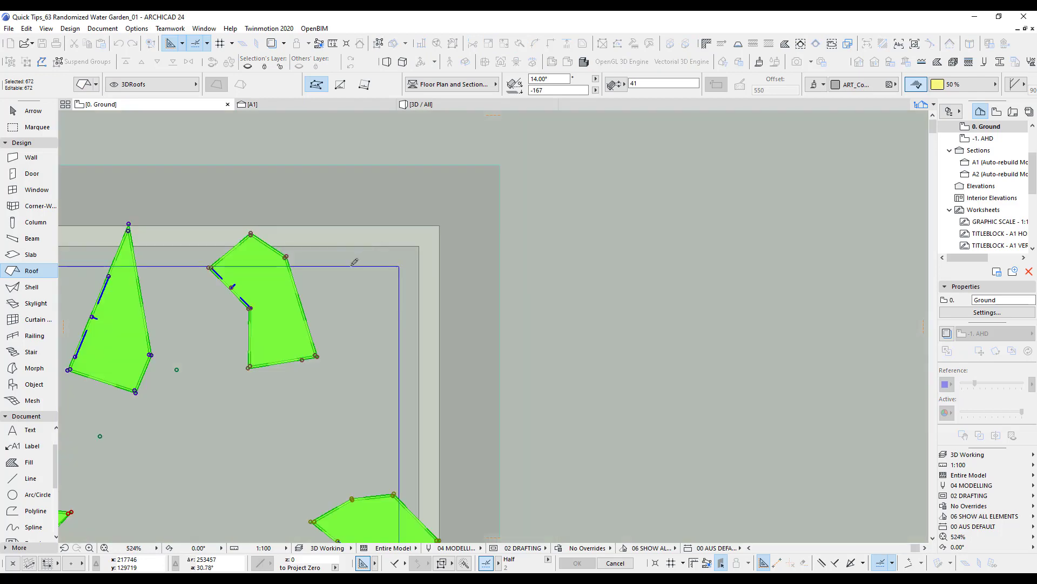
left_click(368, 174)
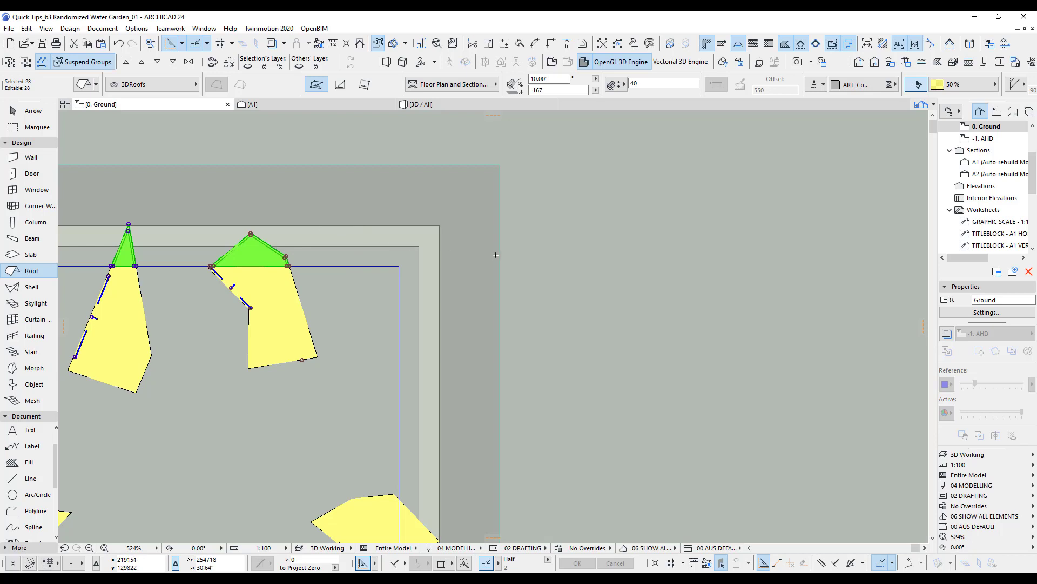
key("Delete")
- Split all roof blocks along the inset rectangle's remaining edges and delete the pieces that project beyond them
key("ctrl+a")
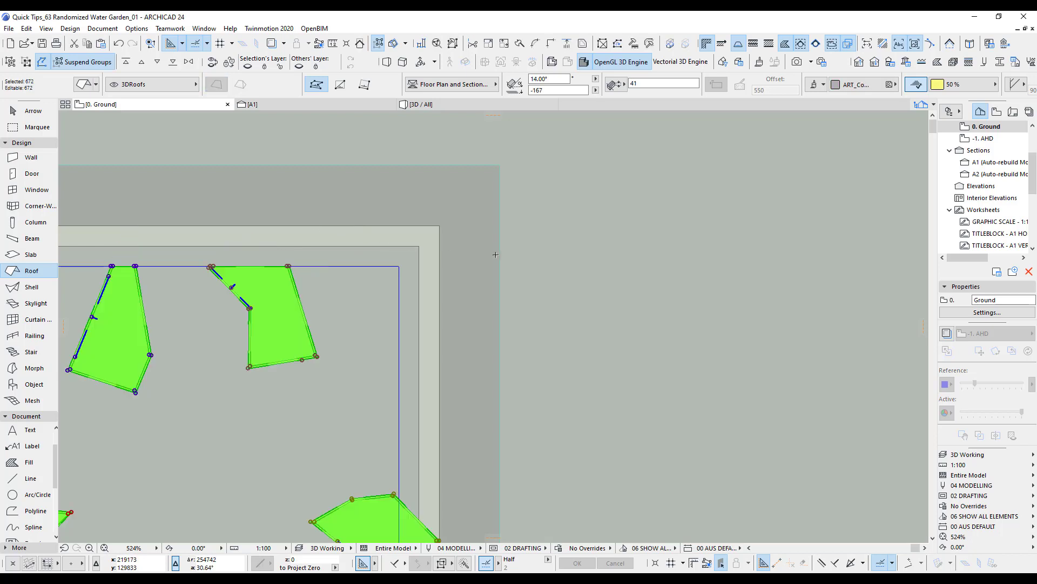
left_click(520, 45)
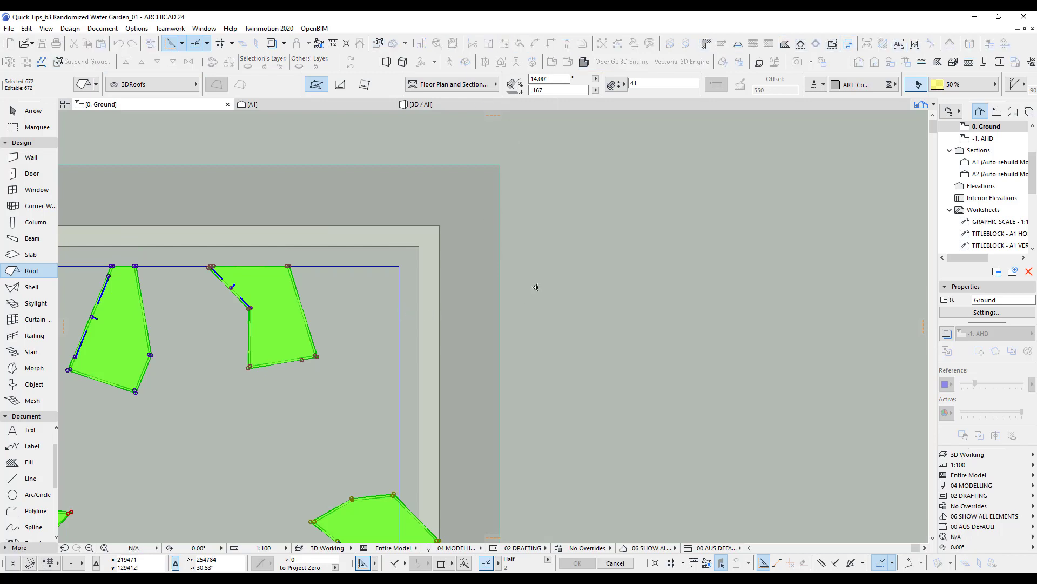
key("Escape")
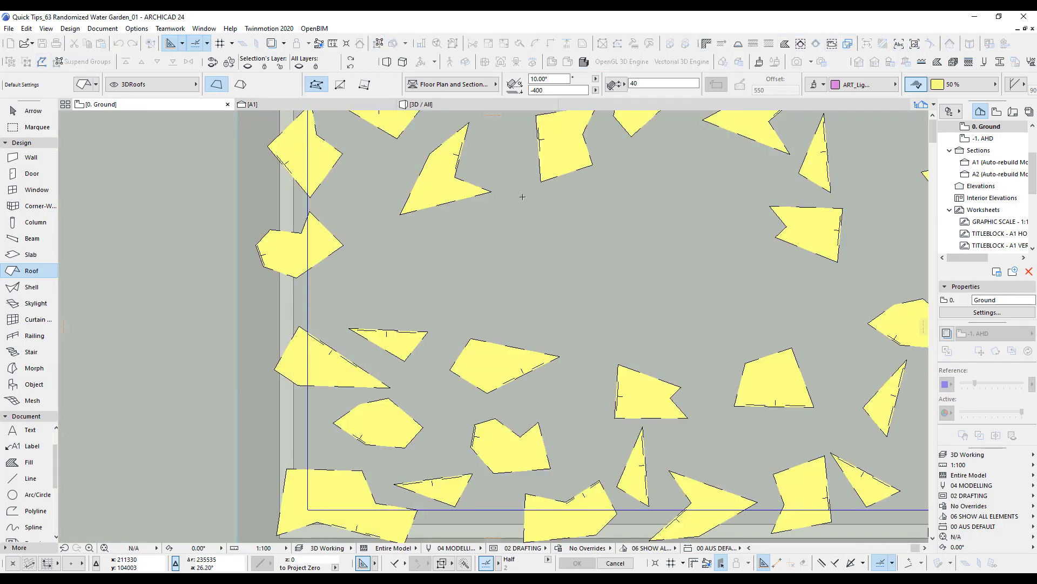
key("ctrl+a")
key("Escape")
- Inspect the trimmed stacks along the pool's edges in the 3D view
key("F3")
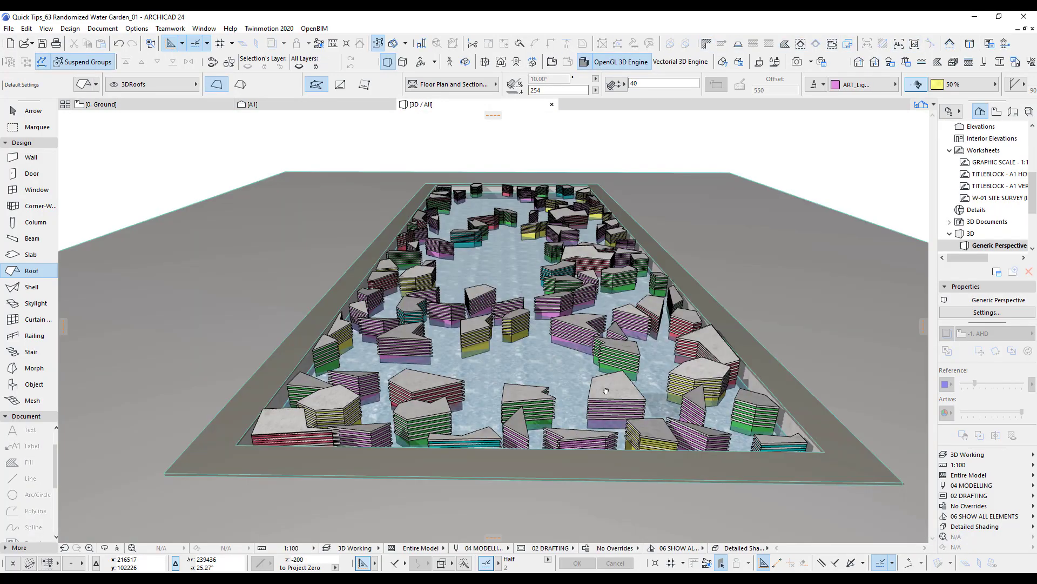
middle_click_drag(656, 408, 514, 417, "shift")
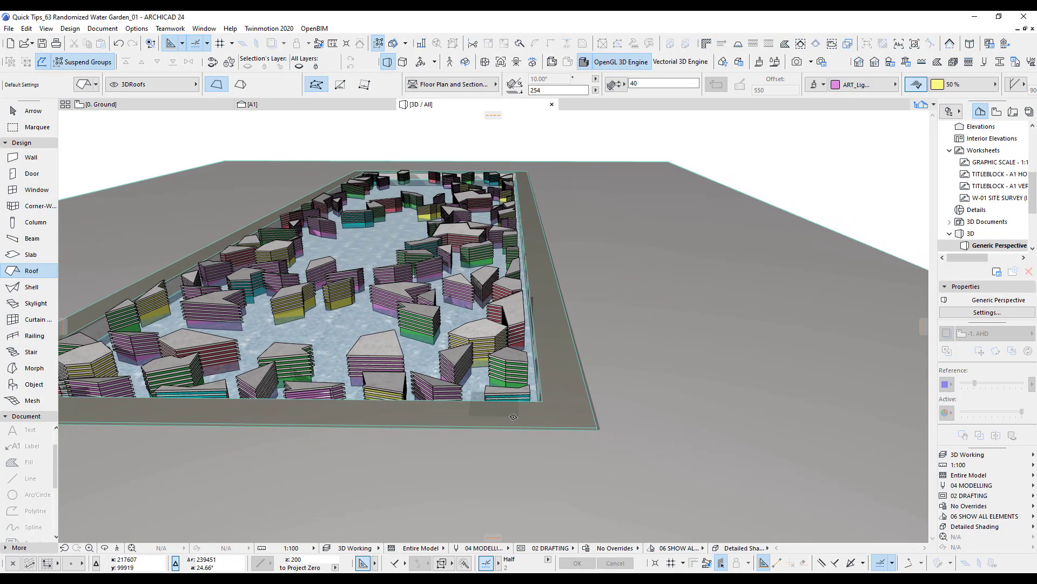
middle_click_drag(363, 292, 481, 324, "shift")
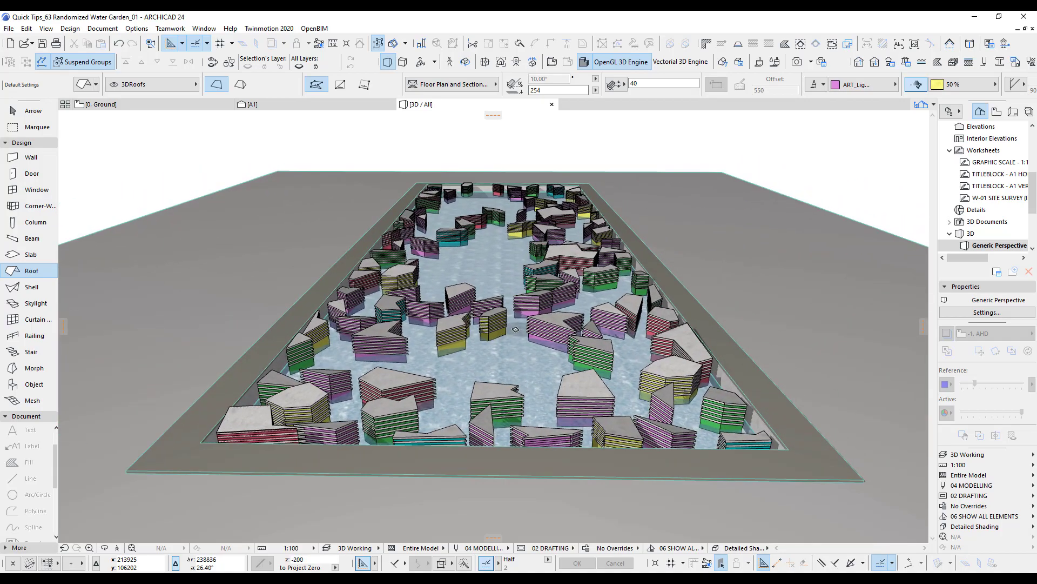